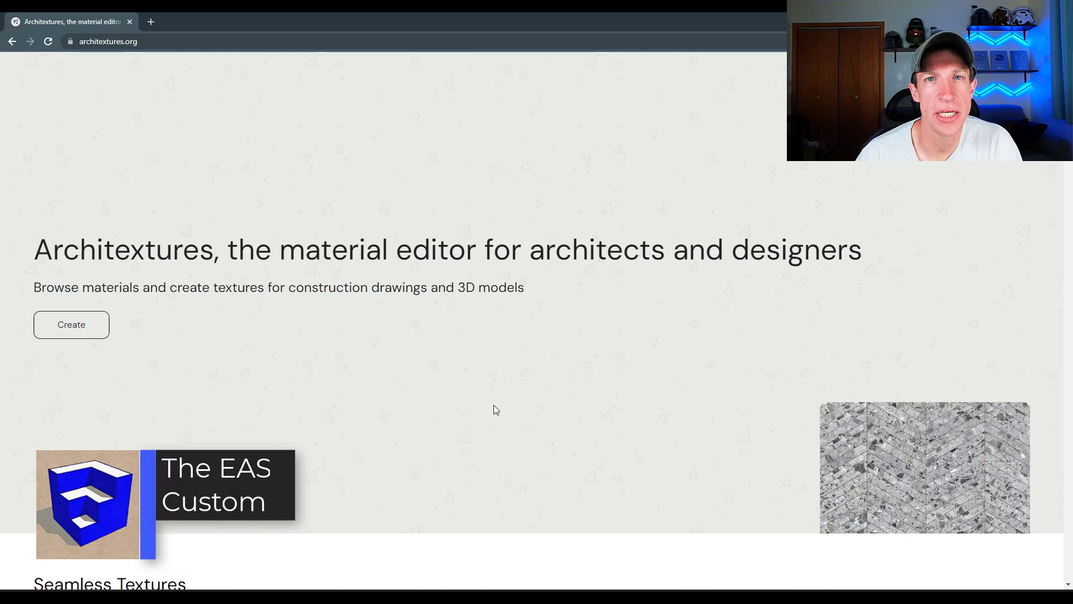
Look over the texture websites 3Dassets.one, Poly Haven and Textures.com in turn
click(218, 22)
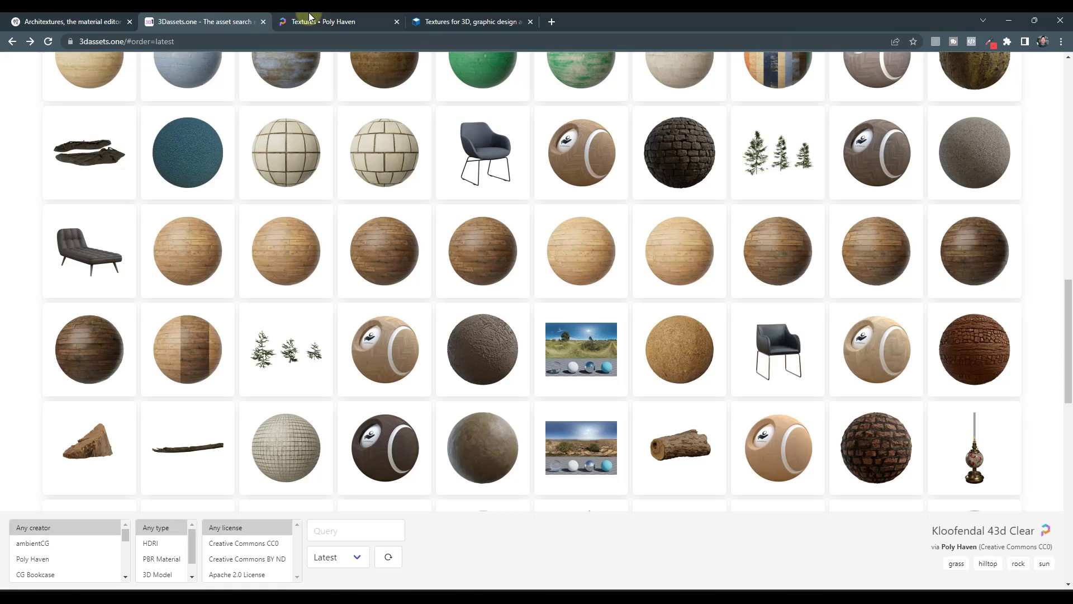
click(330, 18)
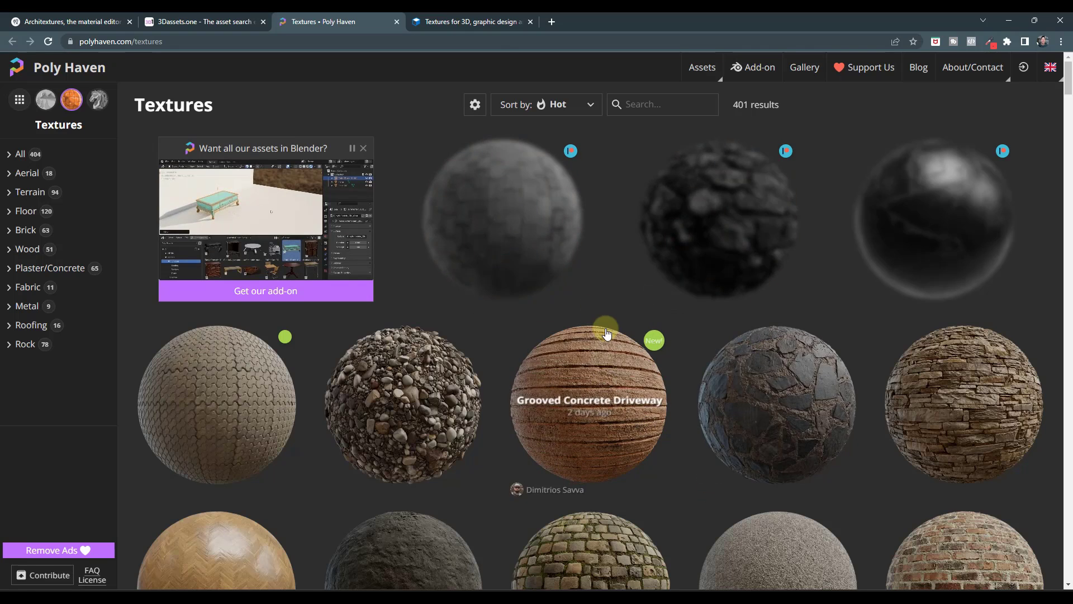
click(463, 20)
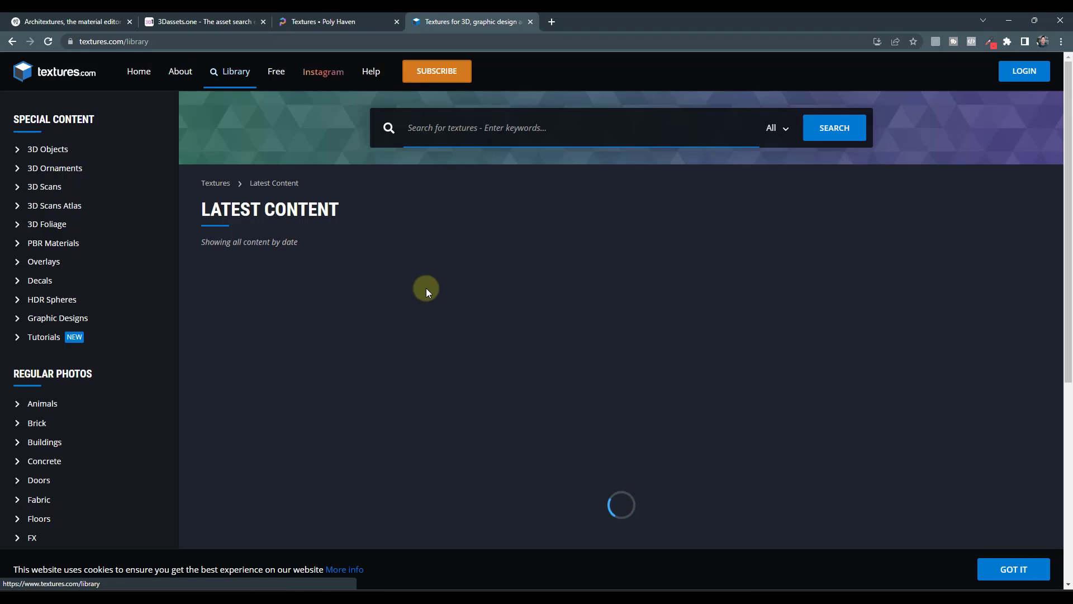
Return to Poly Haven's Textures page and browse its material gallery
key(ctrl+shift+Tab)
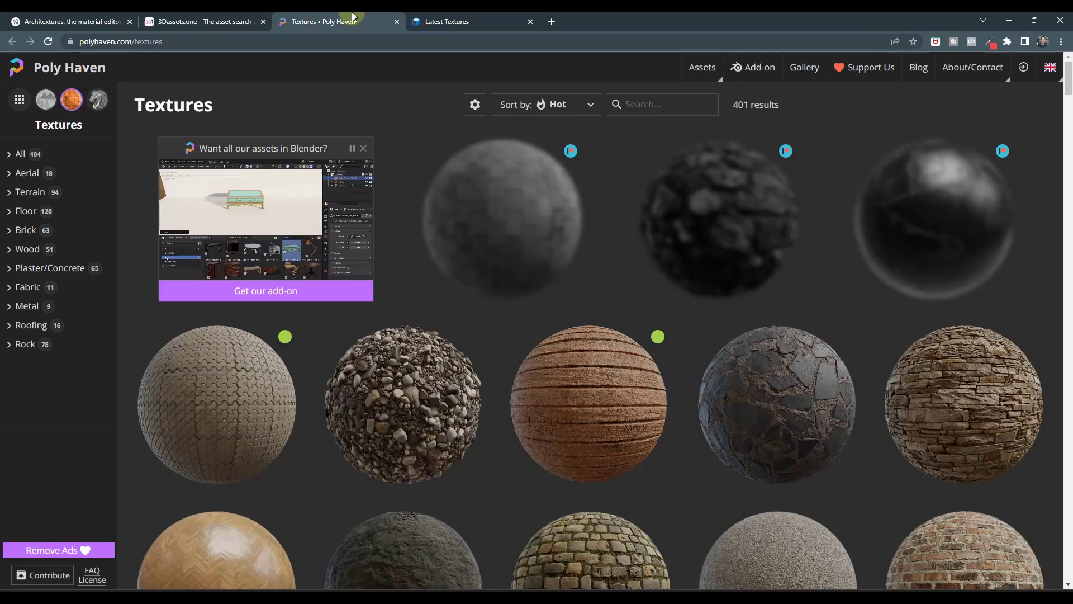
scroll(498, 216, down, 8)
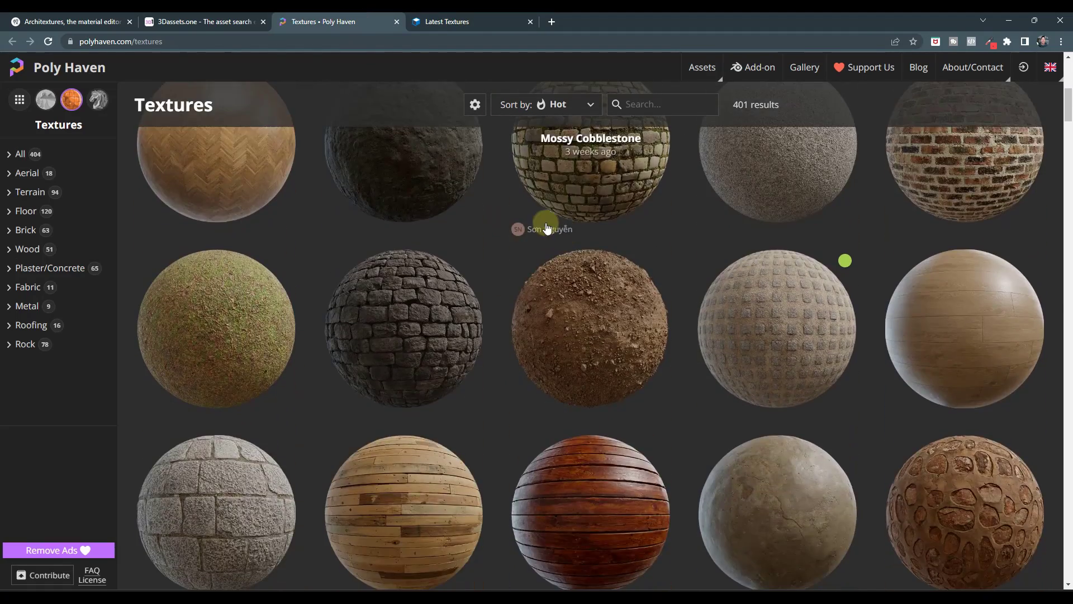
scroll(536, 237, down, 3)
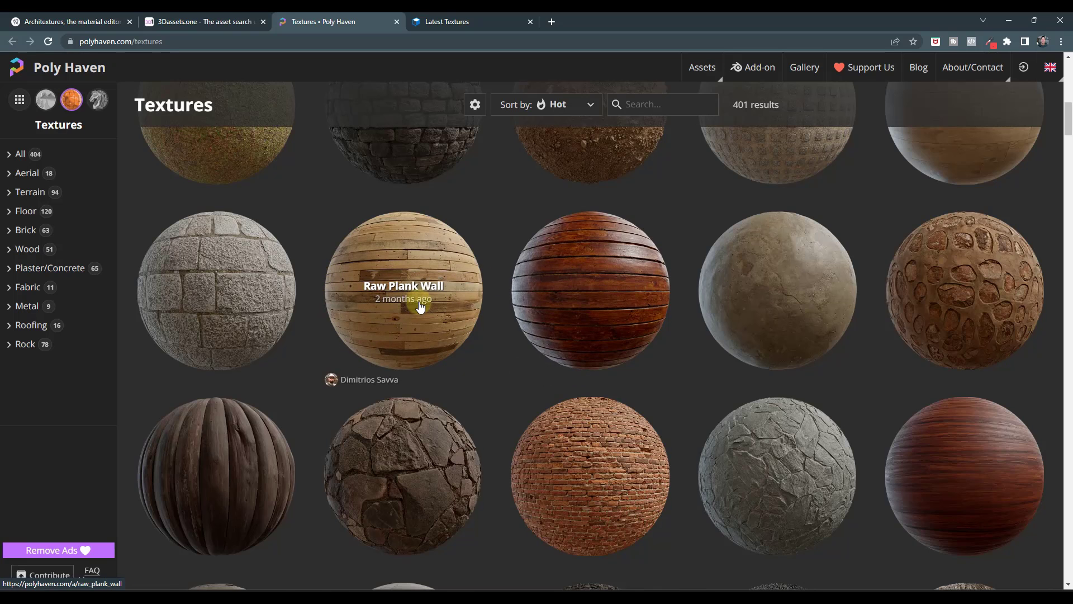
scroll(420, 306, down, 12)
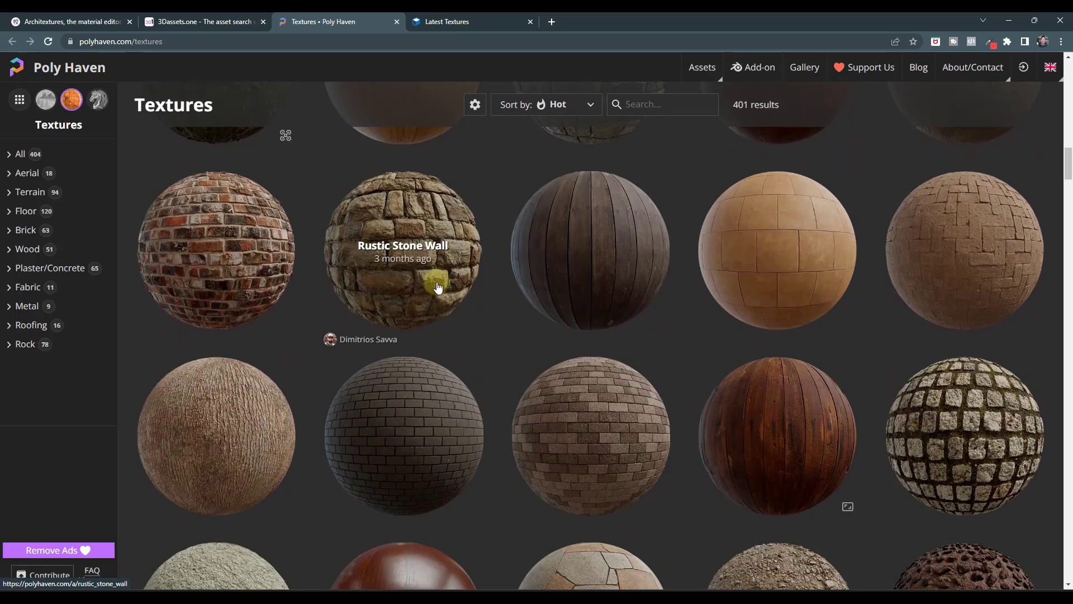
scroll(447, 265, up, 12)
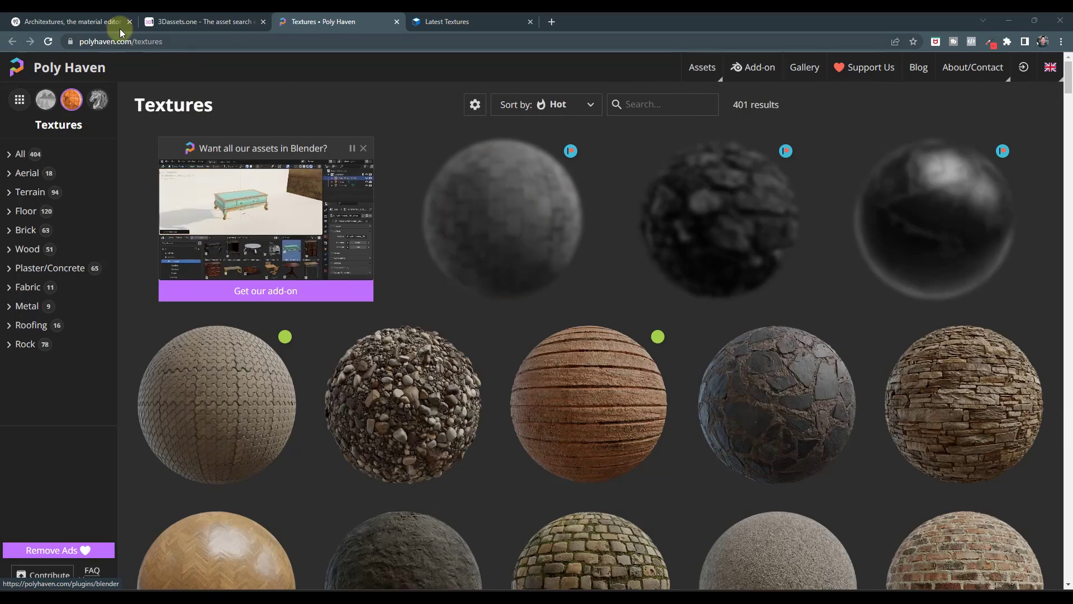
Switch to the Architextures website and look through its home page and Seamless Textures gallery
click(95, 22)
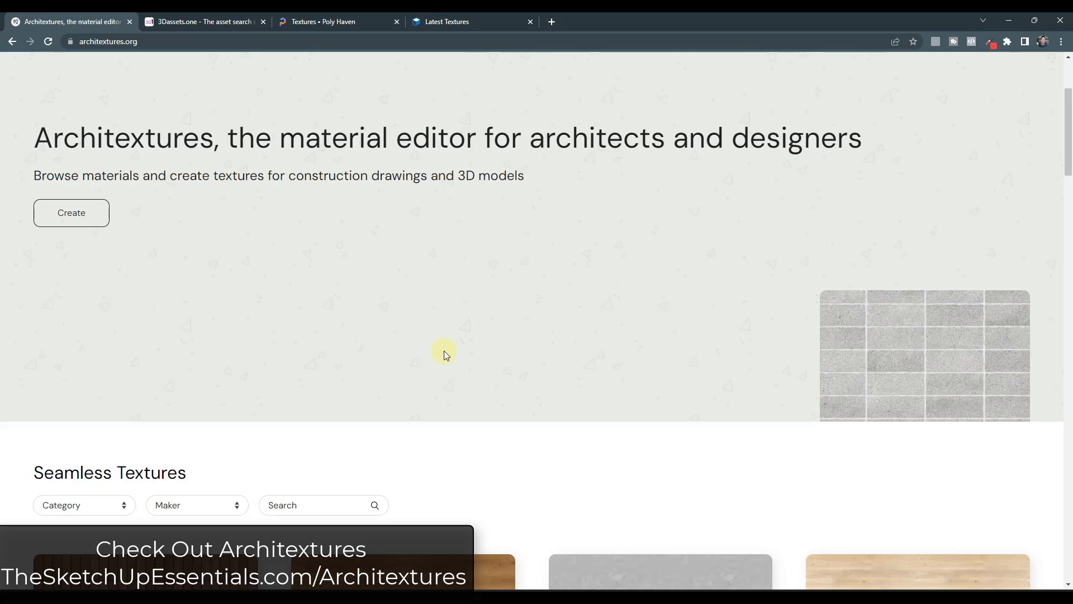
scroll(444, 351, down, 1)
scroll(444, 344, up, 4)
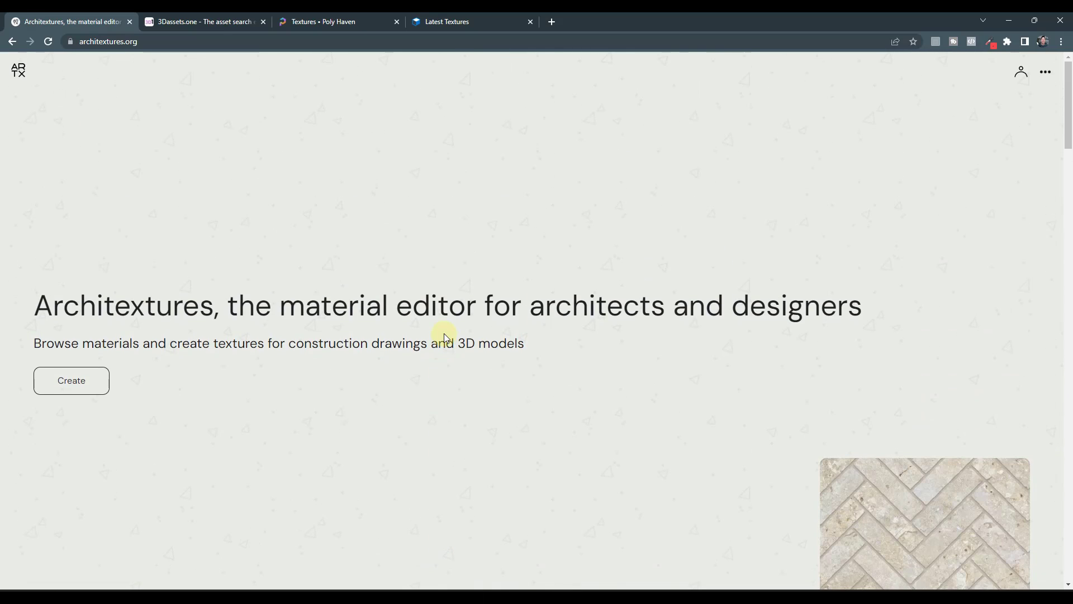
scroll(418, 398, down, 3)
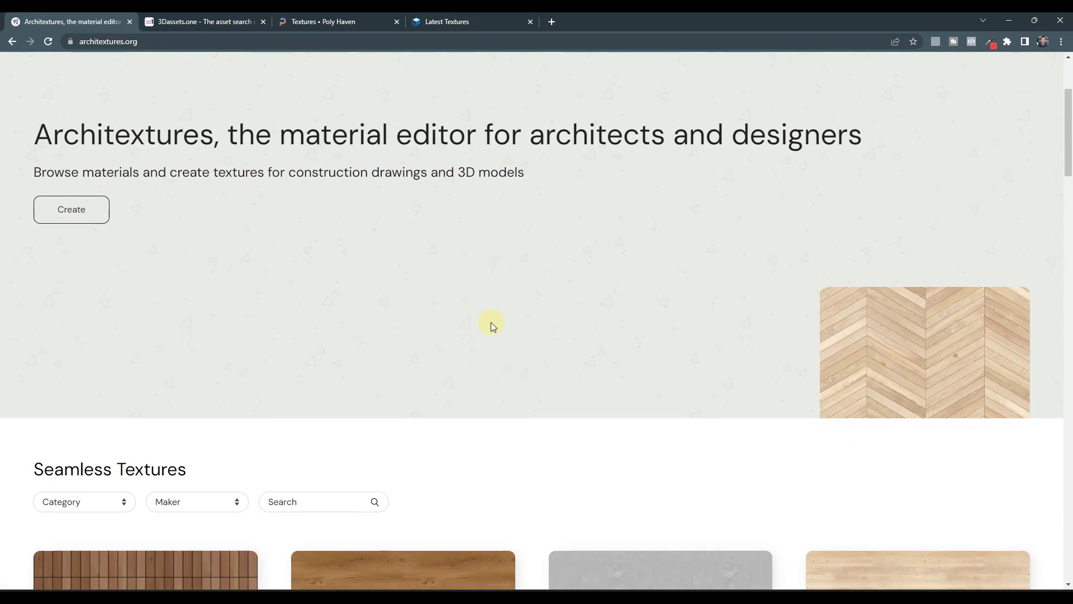
scroll(491, 322, down, 4)
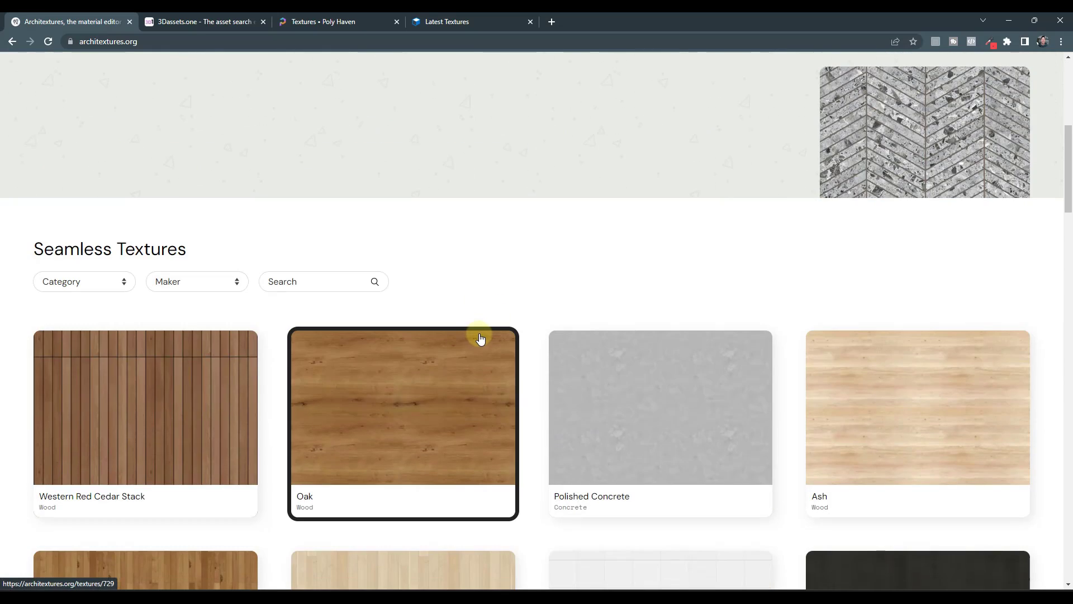
scroll(372, 317, down, 4)
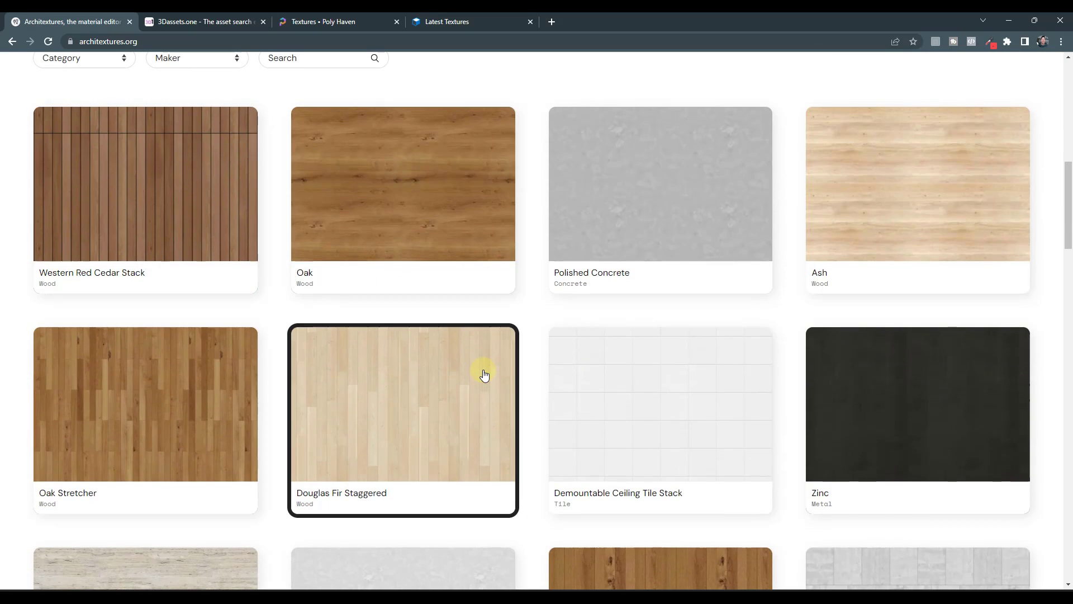
scroll(484, 374, up, 8)
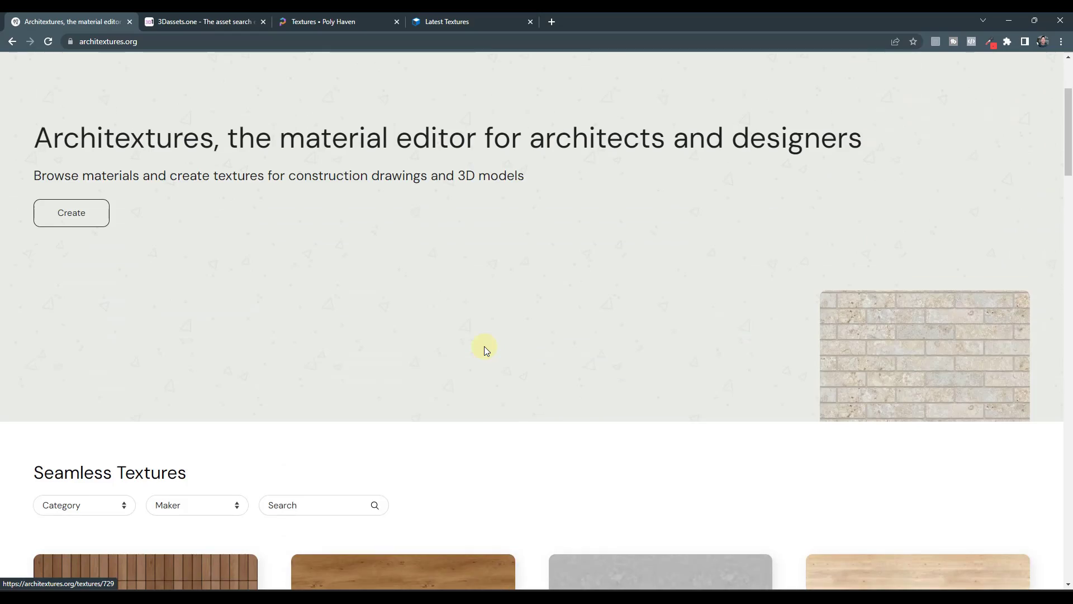
scroll(484, 351, up, 3)
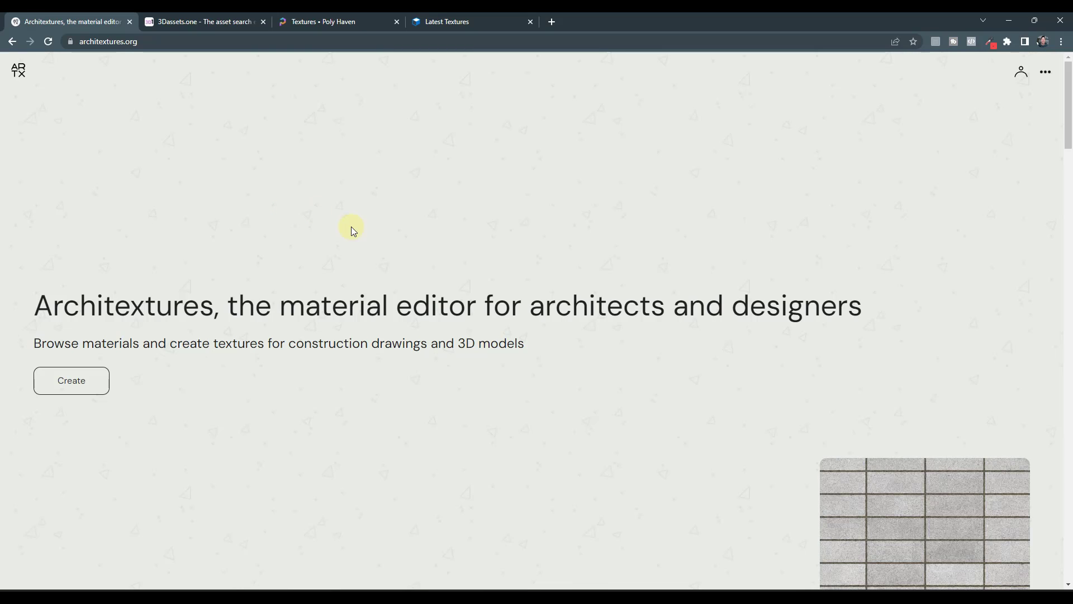
scroll(432, 282, down, 10)
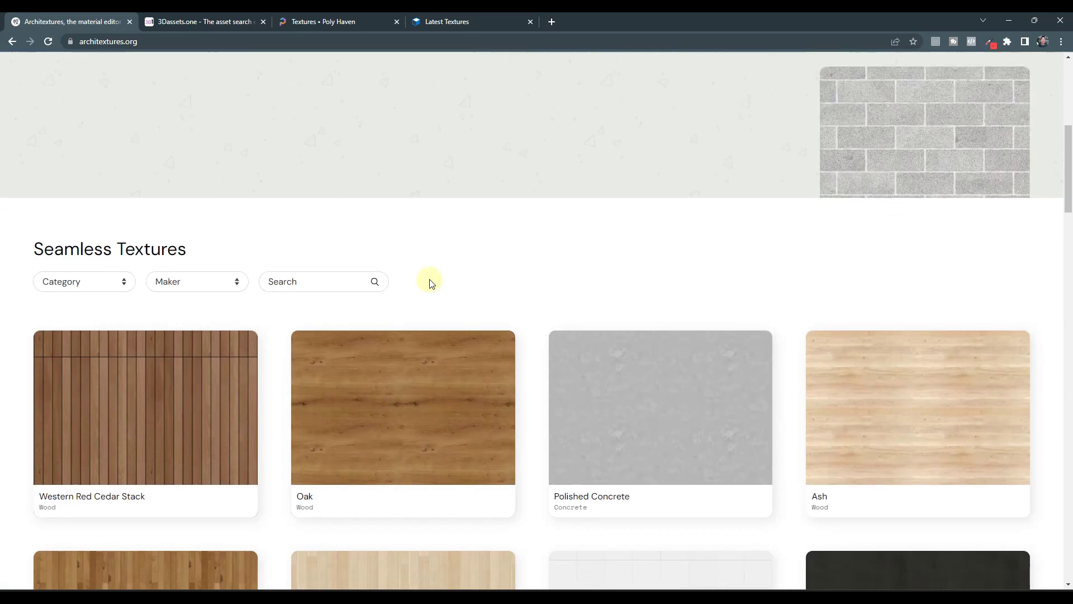
scroll(386, 246, up, 1)
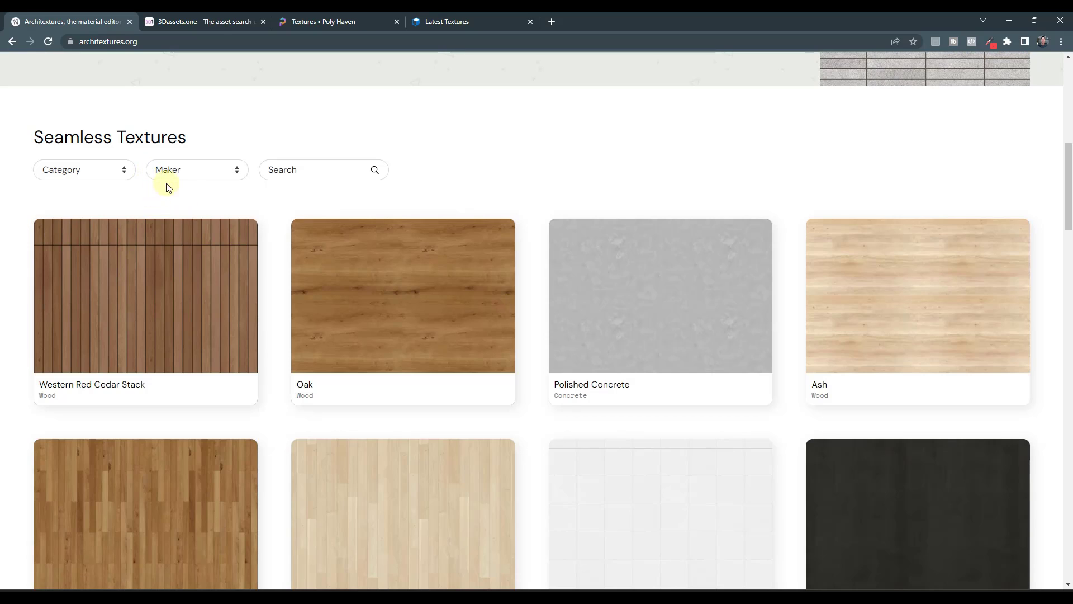
Review the list of manufacturers offered by the Maker filter for seamless textures
click(206, 173)
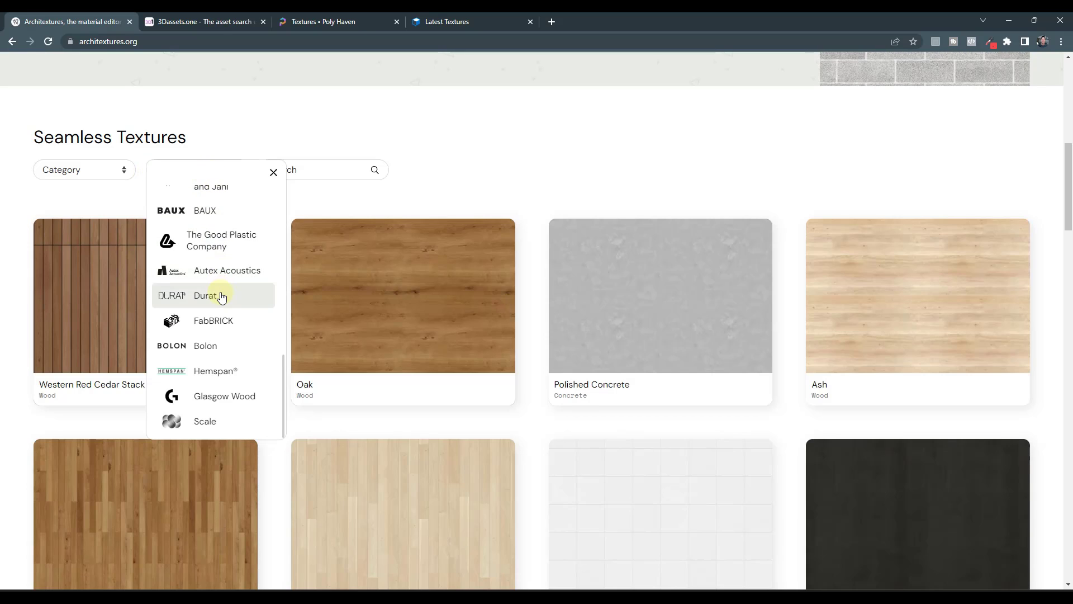
scroll(222, 299, up, 10)
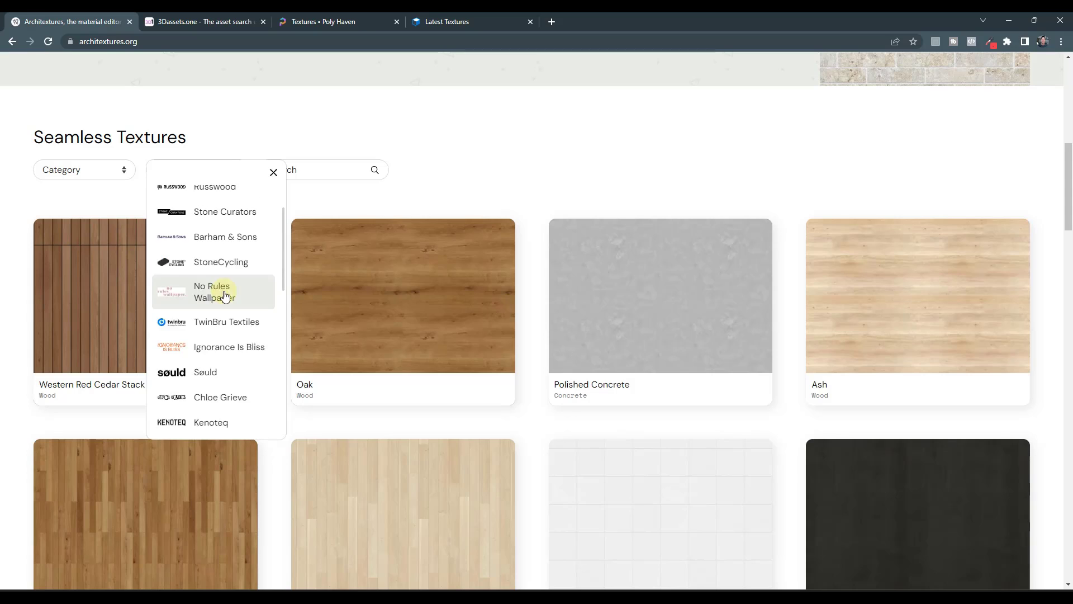
scroll(235, 239, up, 1)
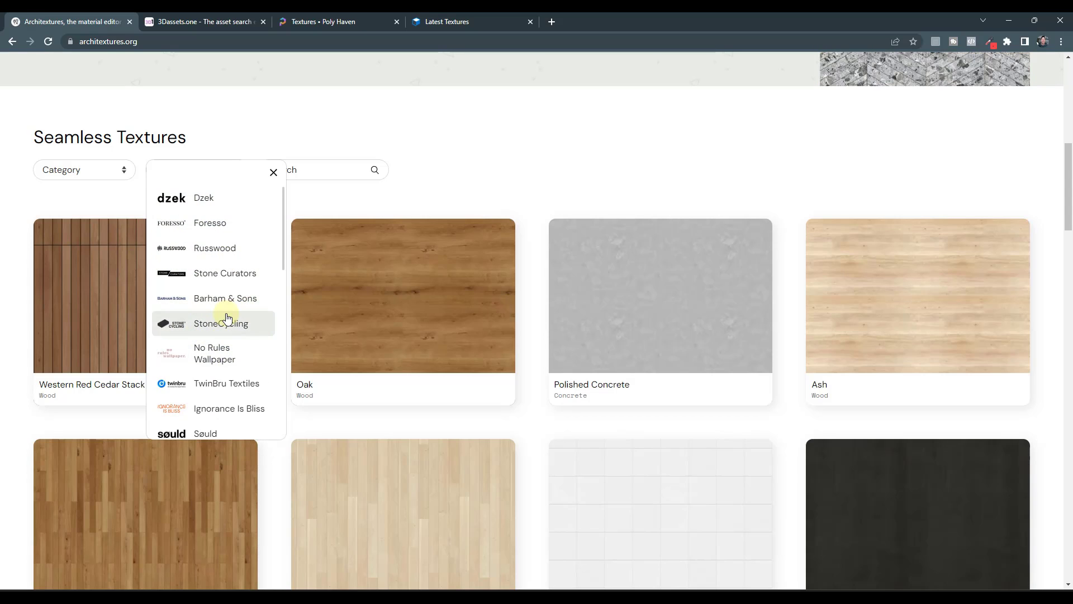
click(275, 174)
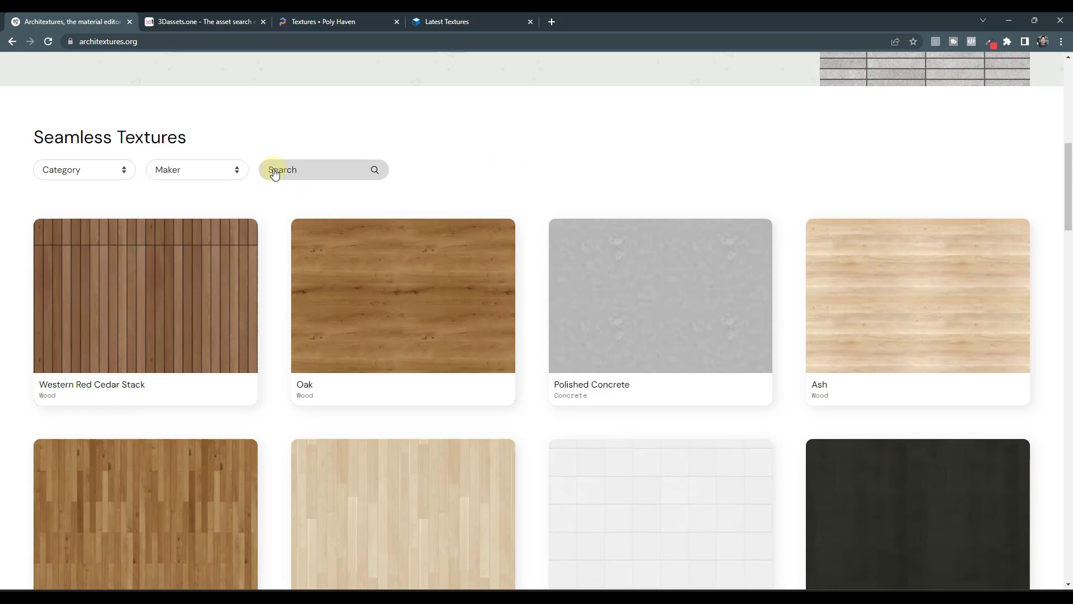
Filter the seamless textures by the Concrete category and view the Polished Concrete texture's page, then return to the gallery
click(107, 173)
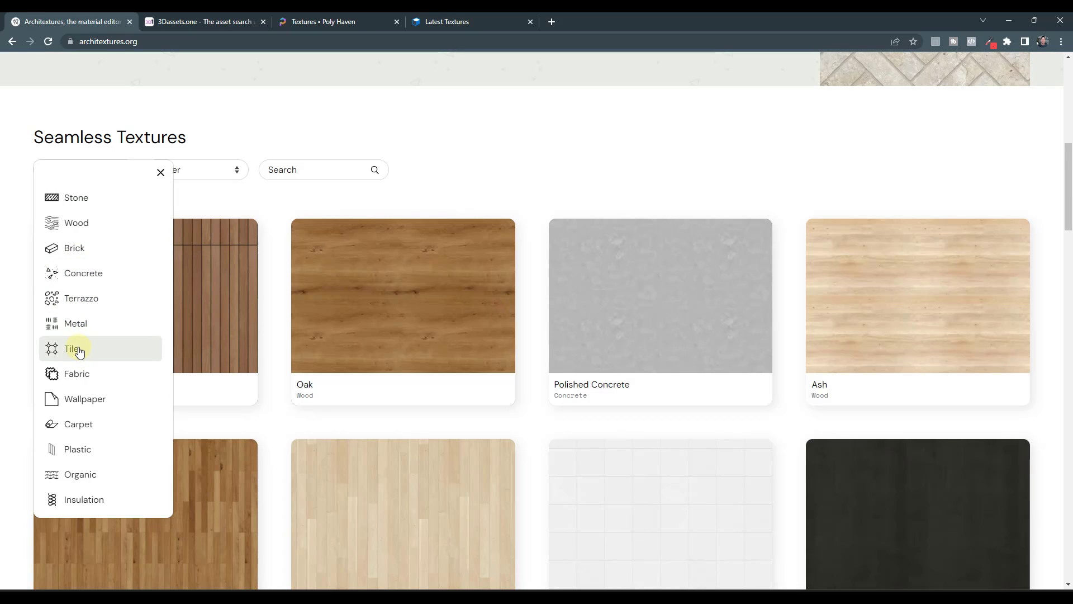
click(79, 272)
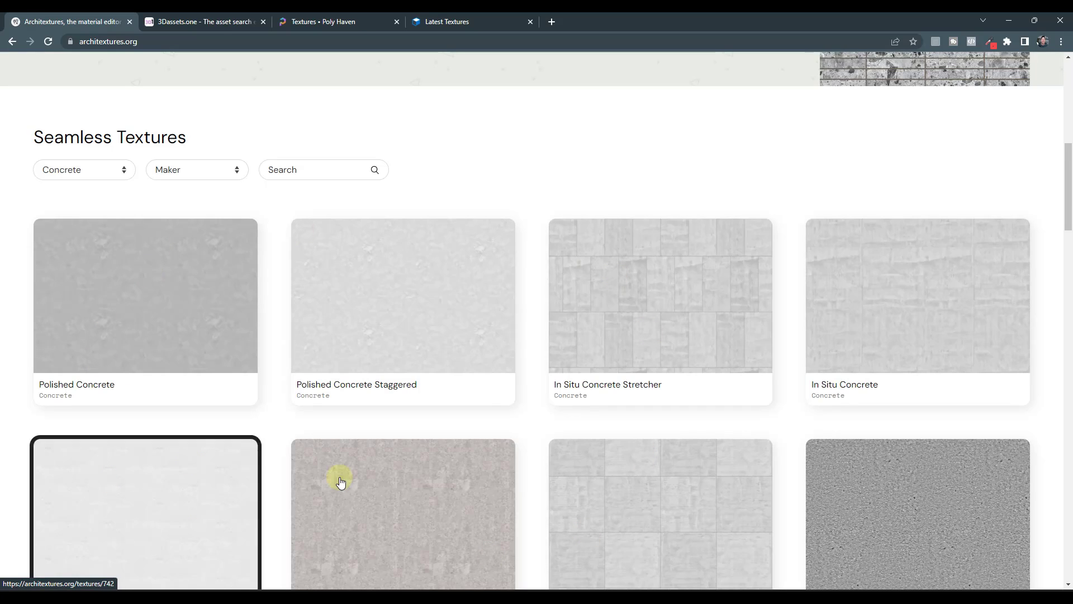
scroll(512, 312, down, 3)
scroll(338, 302, up, 1)
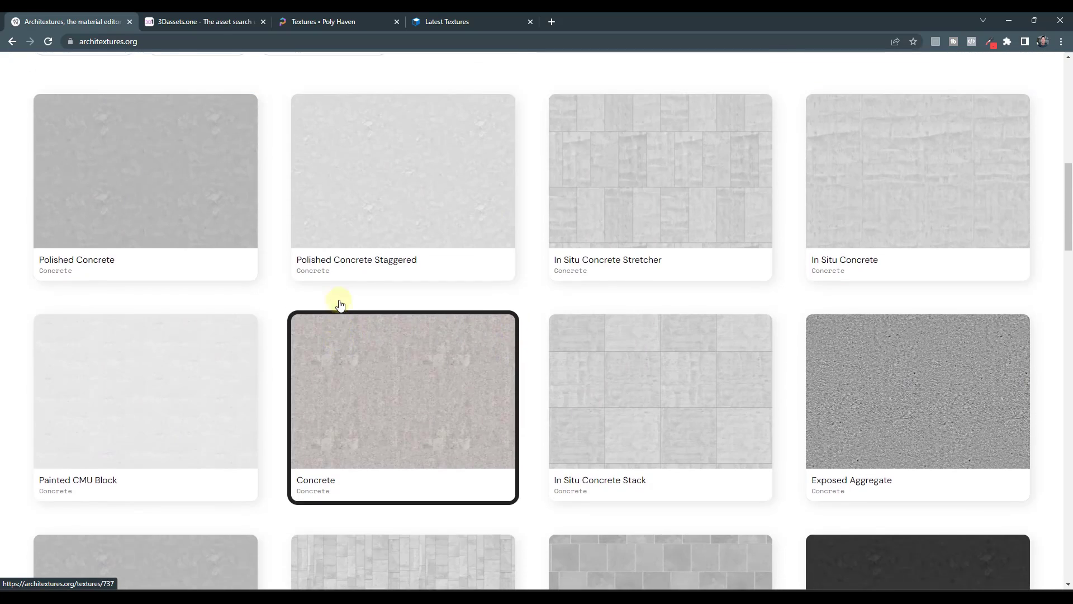
click(234, 214)
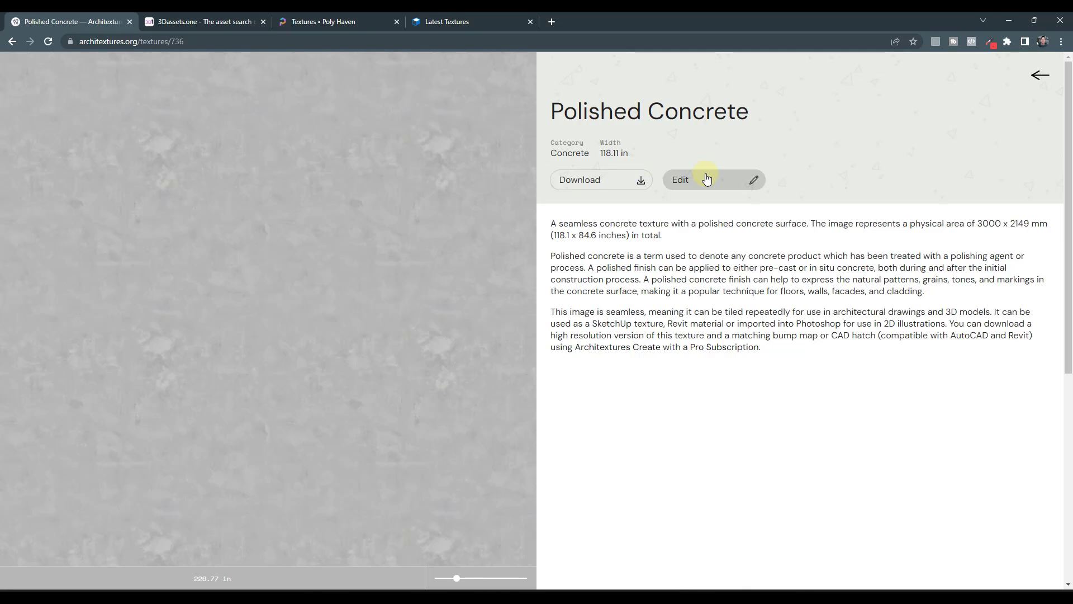
click(12, 42)
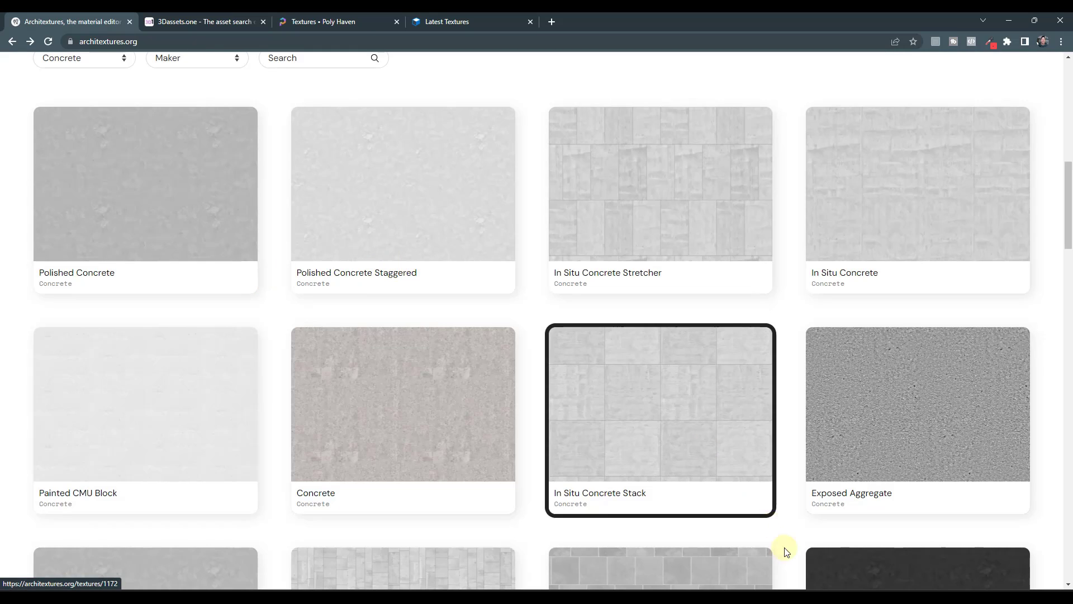
Switch to SketchUp and review the Architextures for SketchUp page in the Extension Warehouse, closing the warehouse windows when done
click(763, 561)
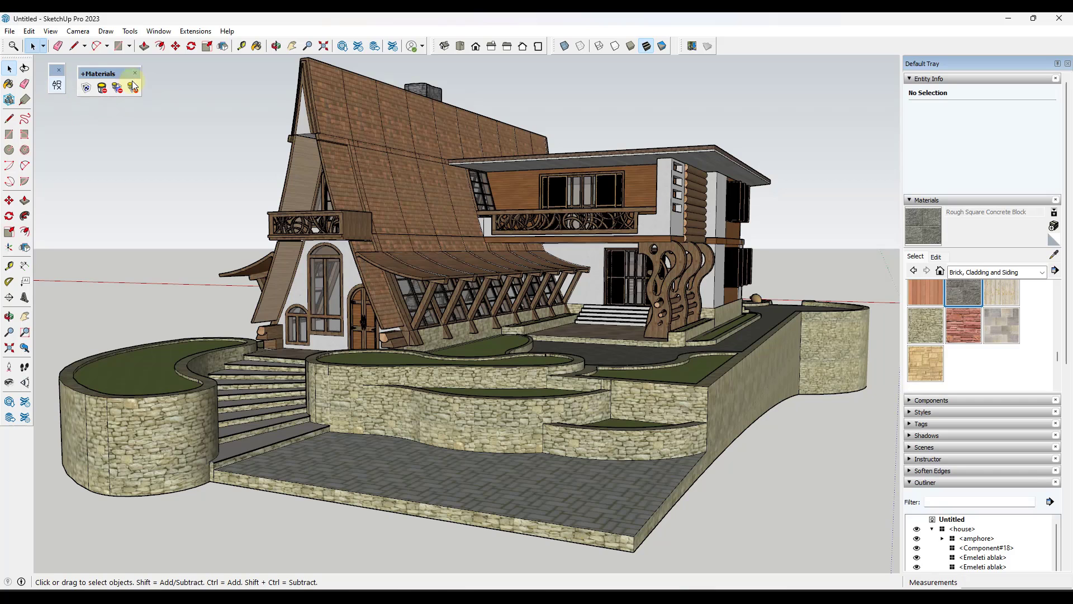
click(358, 47)
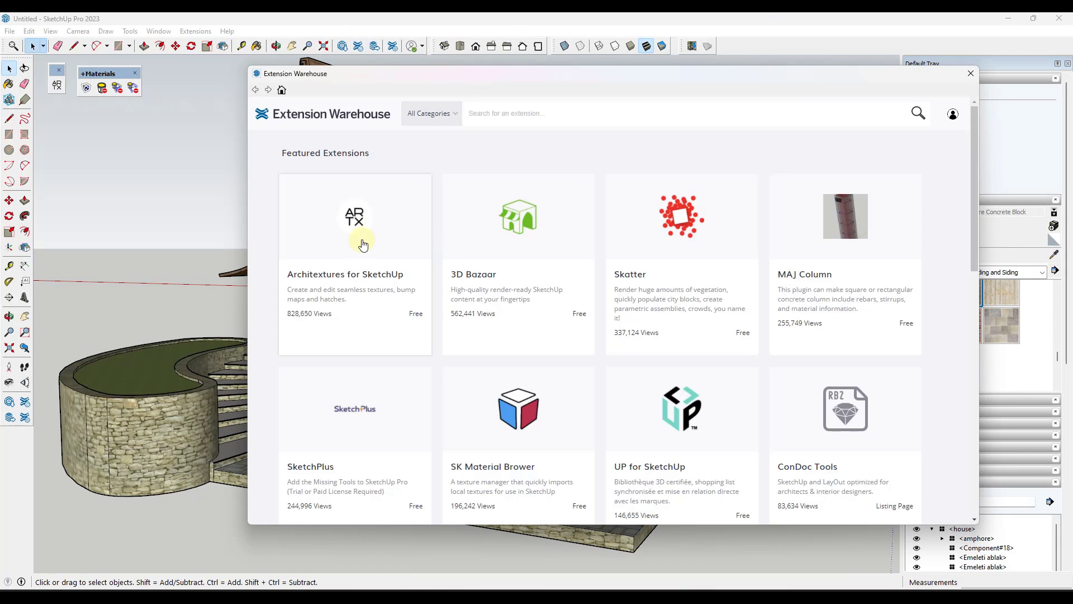
click(338, 180)
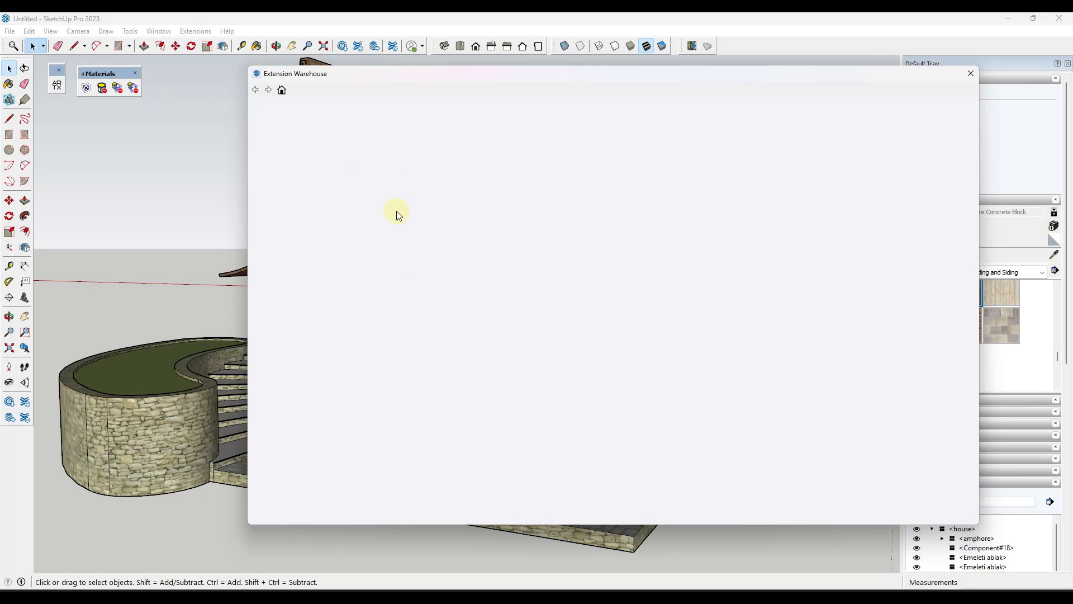
scroll(703, 458, down, 2)
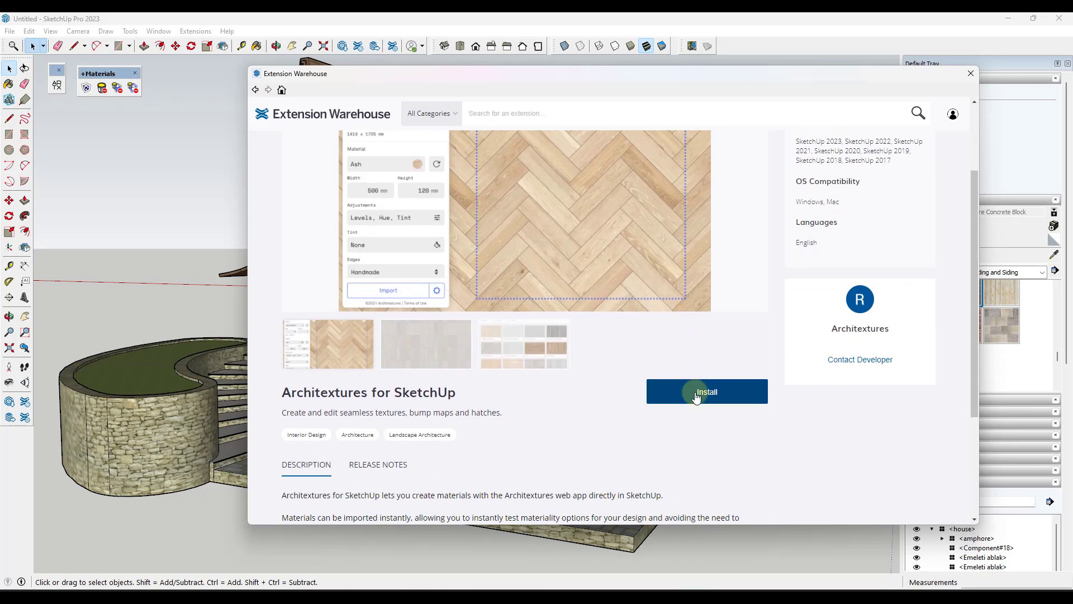
click(971, 73)
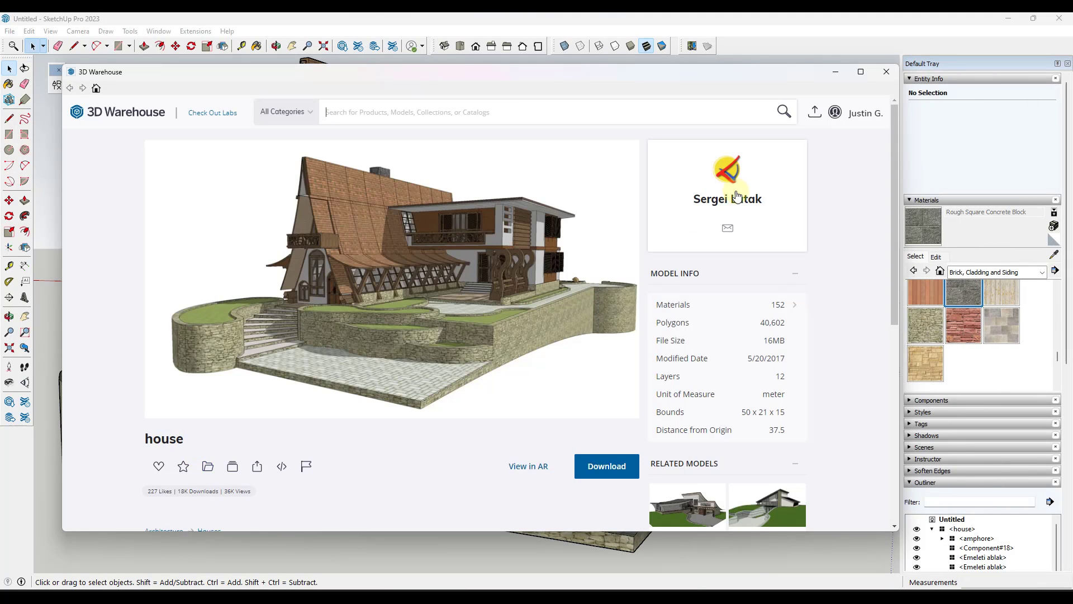
click(886, 72)
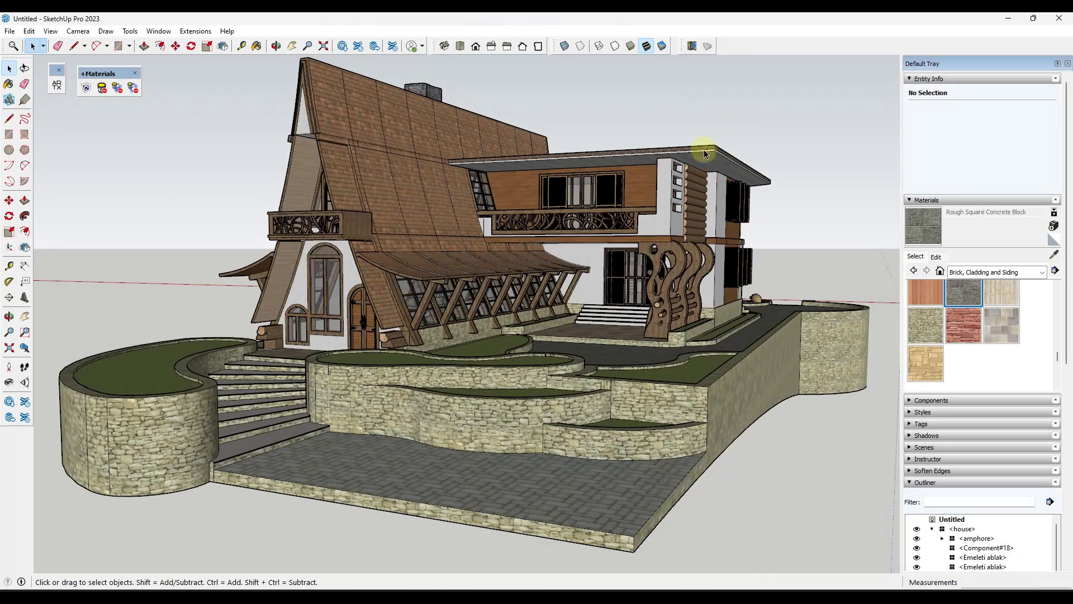
Inspect the house model's facade, stone retaining walls and paved front terrace from a higher angle
scroll(537, 255, down, 2)
middle_drag(537, 254, 479, 247)
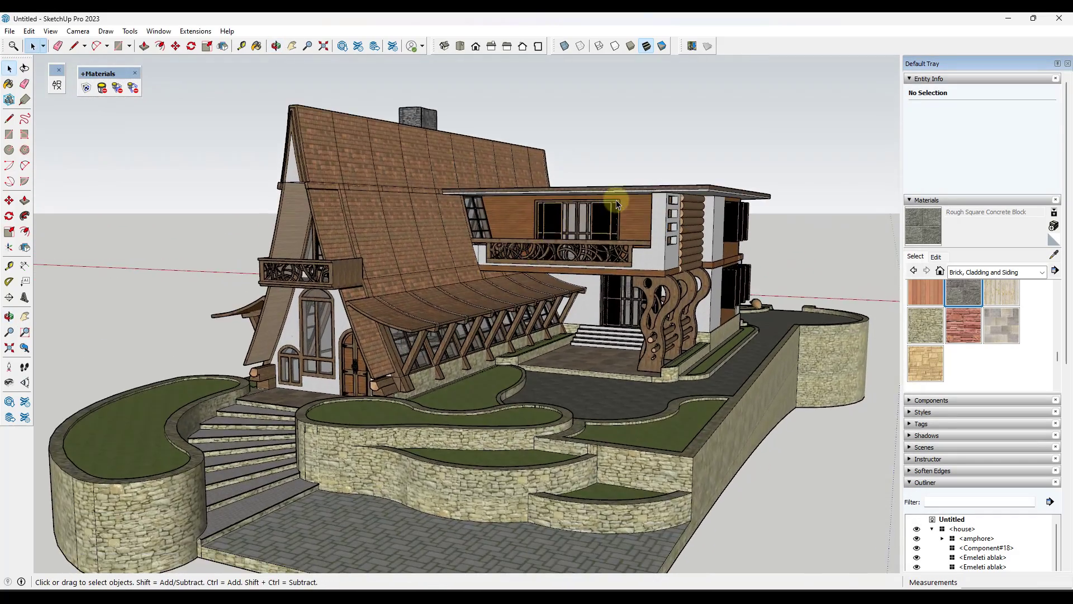
scroll(607, 349, down, 3)
scroll(606, 349, up, 3)
middle_drag(575, 311, 524, 438)
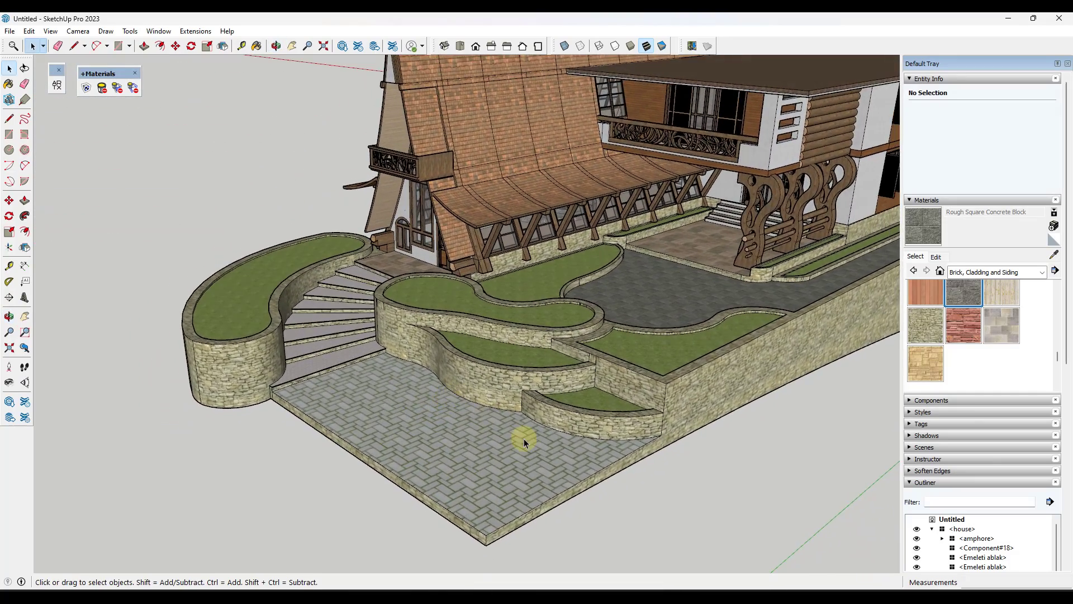
scroll(525, 439, up, 2)
scroll(465, 293, down, 3)
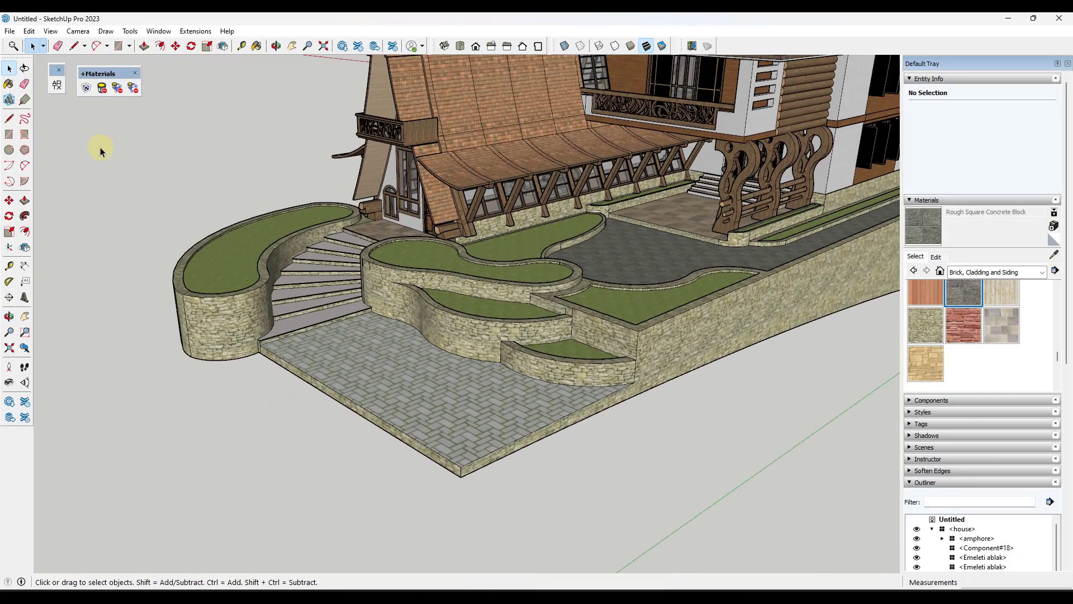
Open the Architextures texture library inside SketchUp and filter it by the Stone category
click(58, 87)
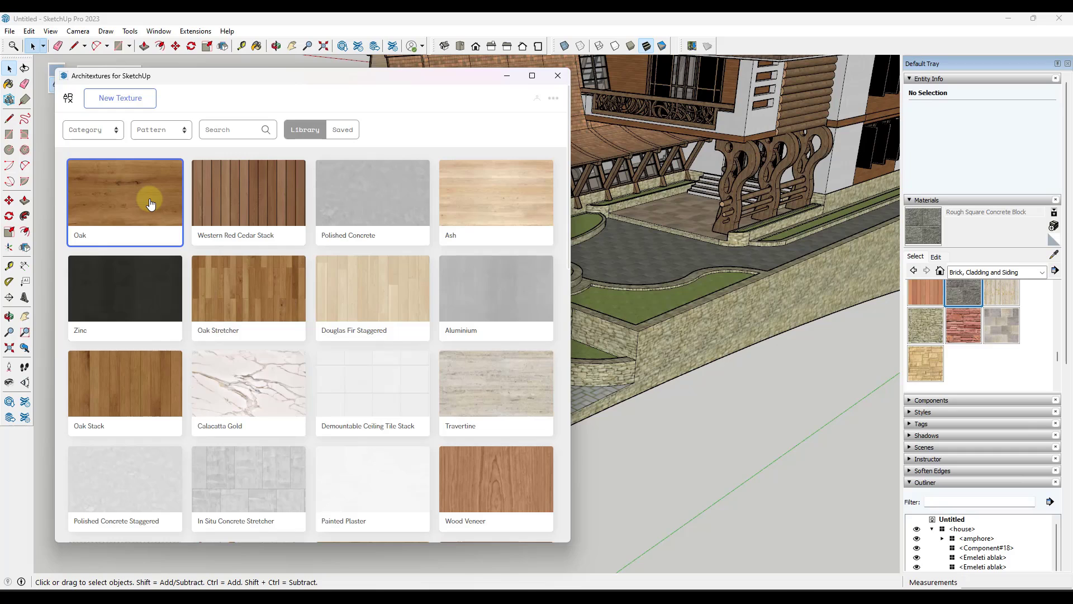
click(99, 130)
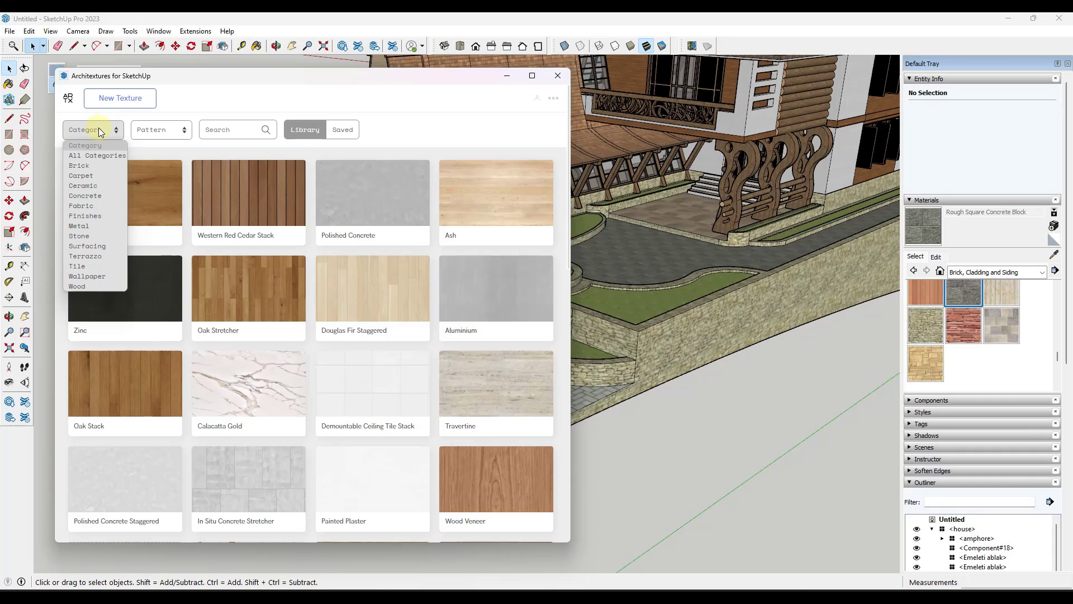
click(88, 237)
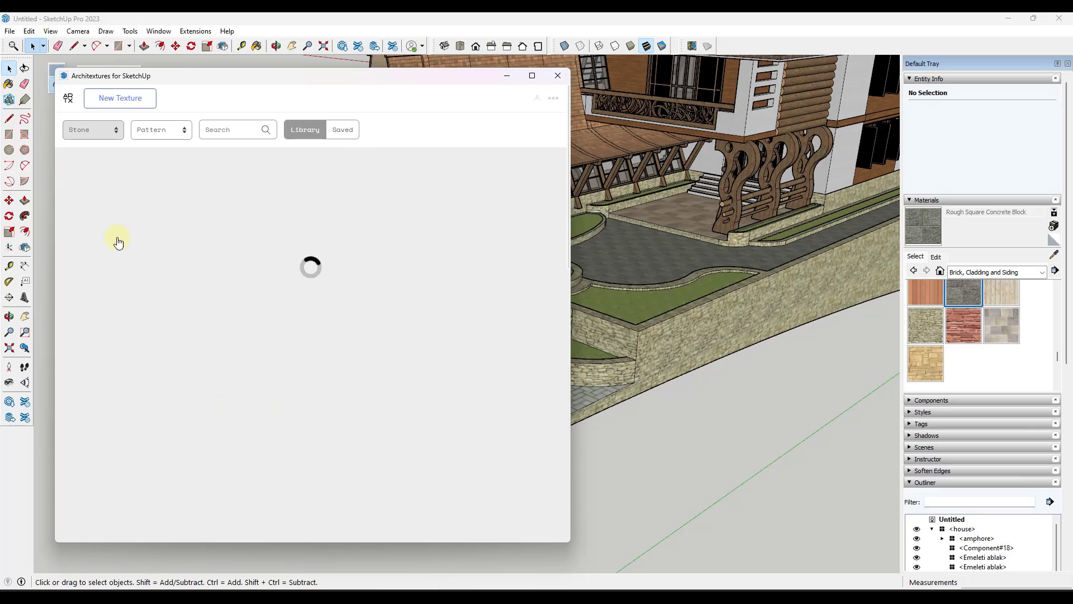
Browse the stone textures and import the Dry Stone Wall texture into the model
scroll(273, 296, down, 5)
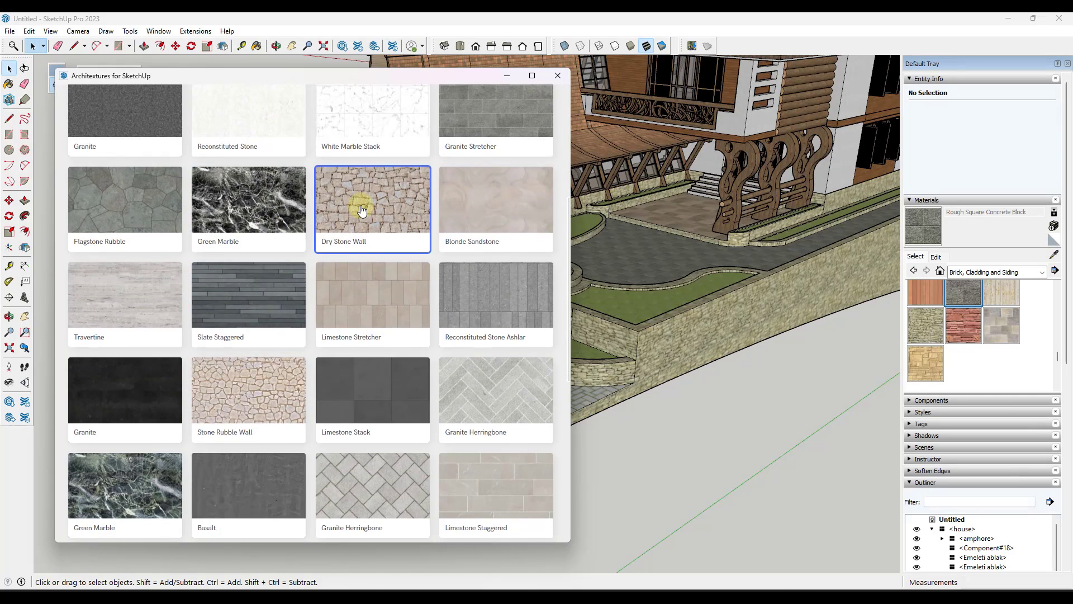
scroll(246, 394, down, 5)
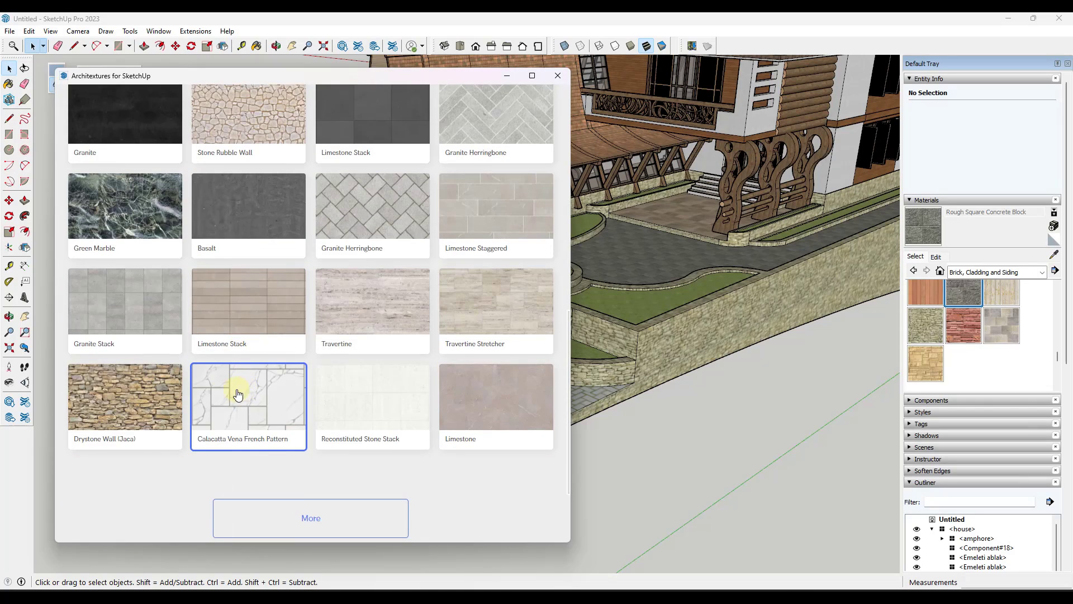
scroll(252, 371, up, 1)
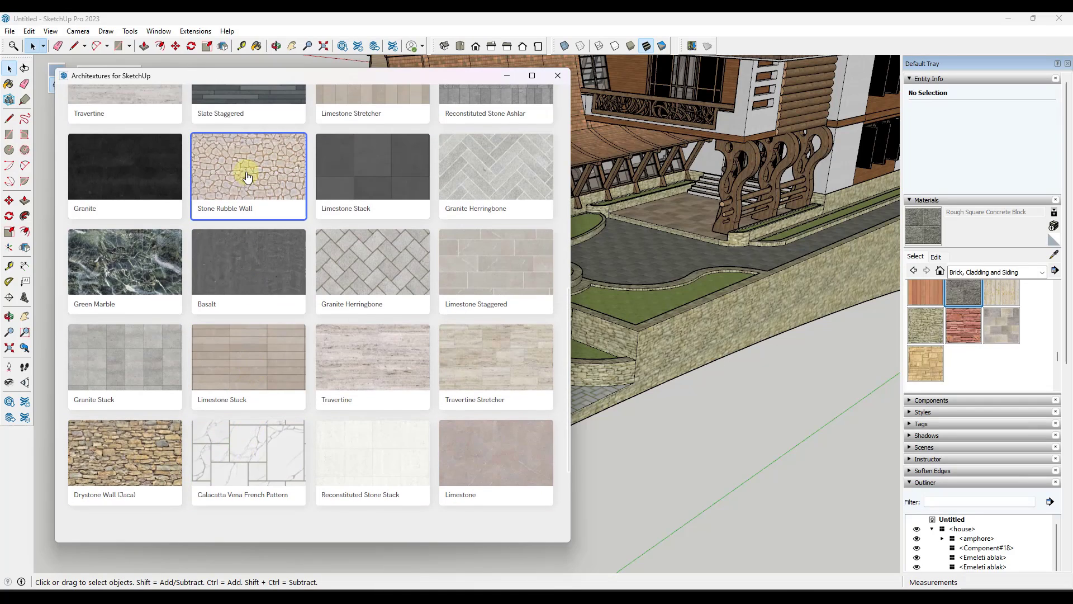
scroll(252, 179, up, 3)
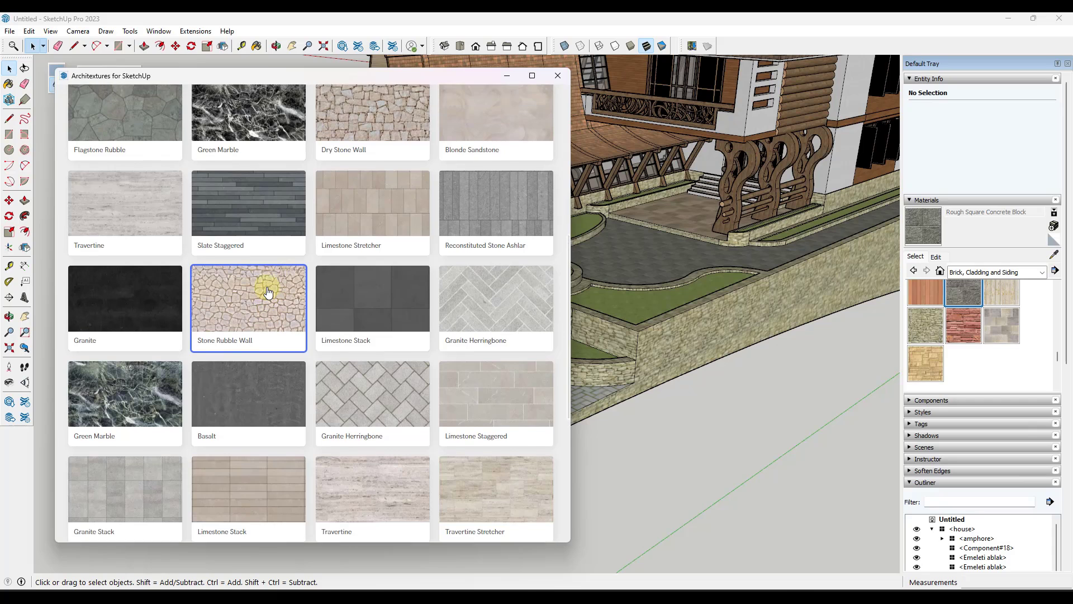
click(358, 145)
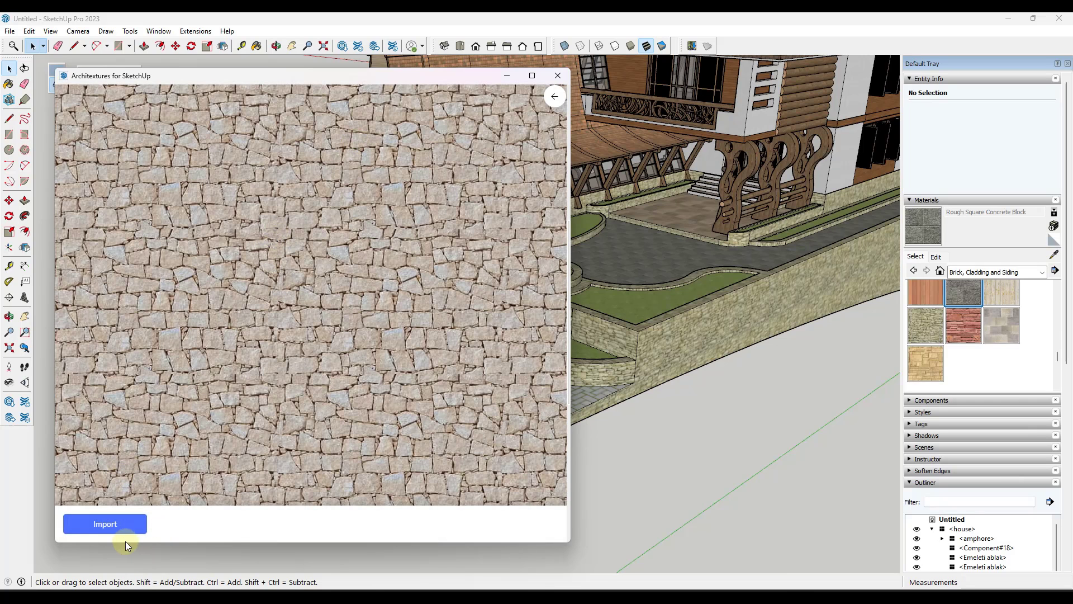
click(118, 527)
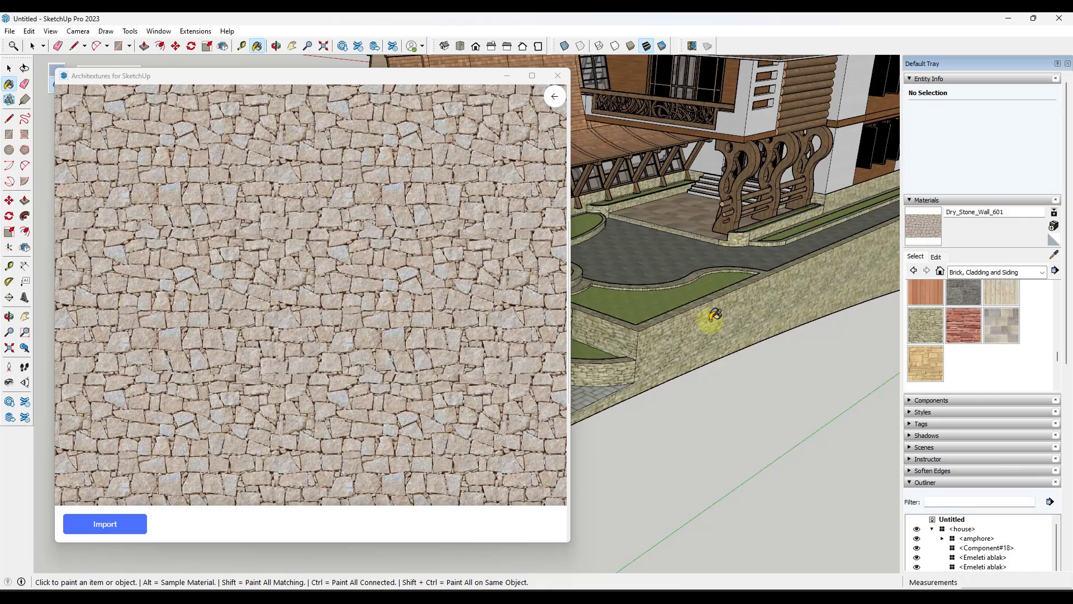
Minimize the Architextures window and locate the Dry_Stone_Wall_601 material among the In Model materials
mouse_move(715, 315)
middle_down()
mouse_move(640, 280)
mouse_move(692, 246)
middle_up()
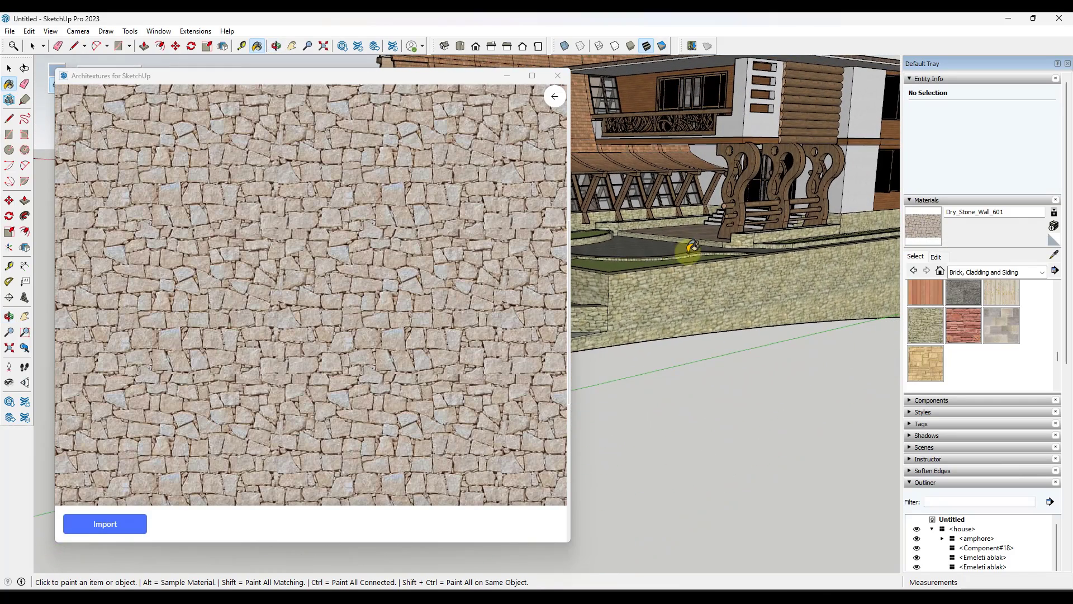
click(507, 75)
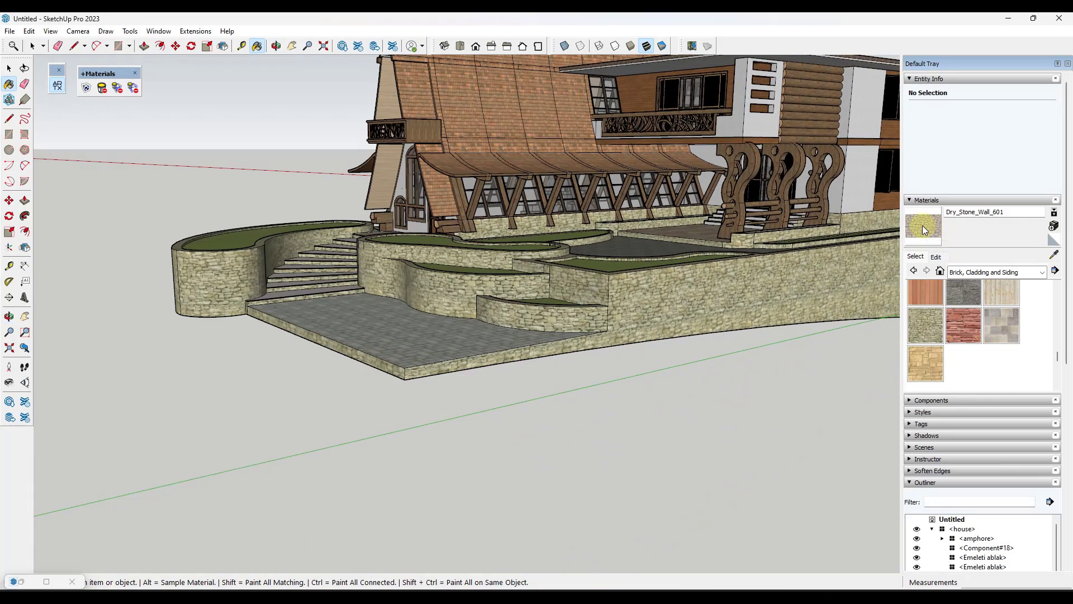
click(981, 271)
scroll(978, 305, up, 5)
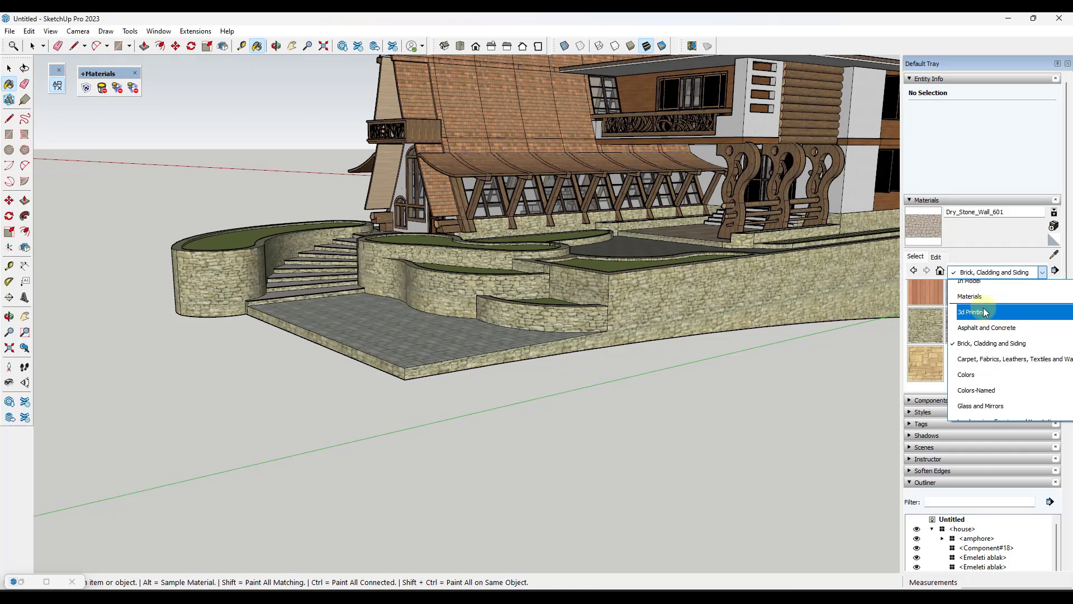
click(978, 288)
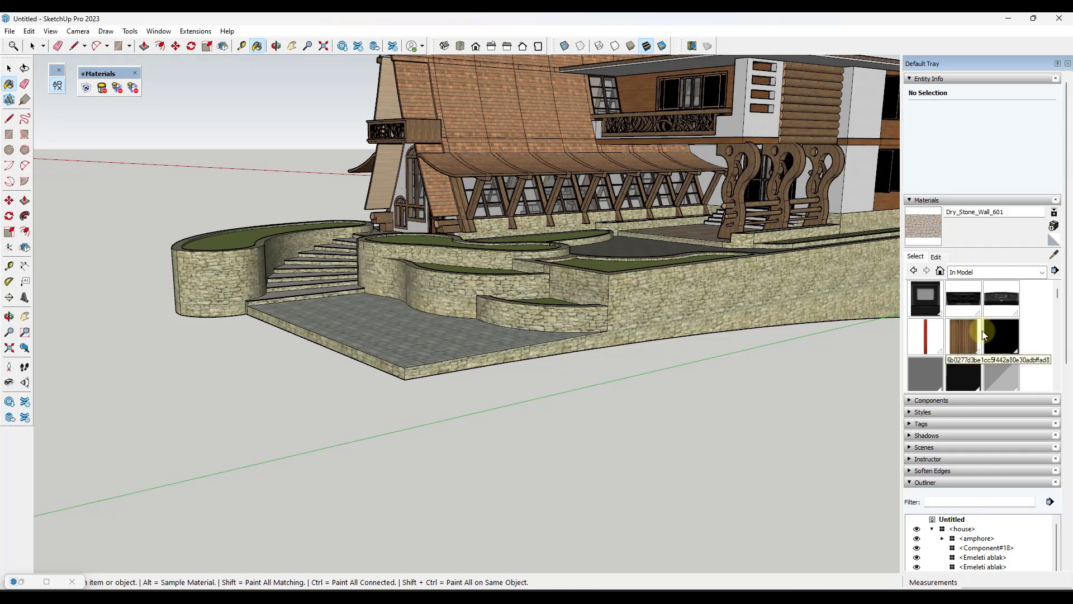
scroll(980, 327, down, 5)
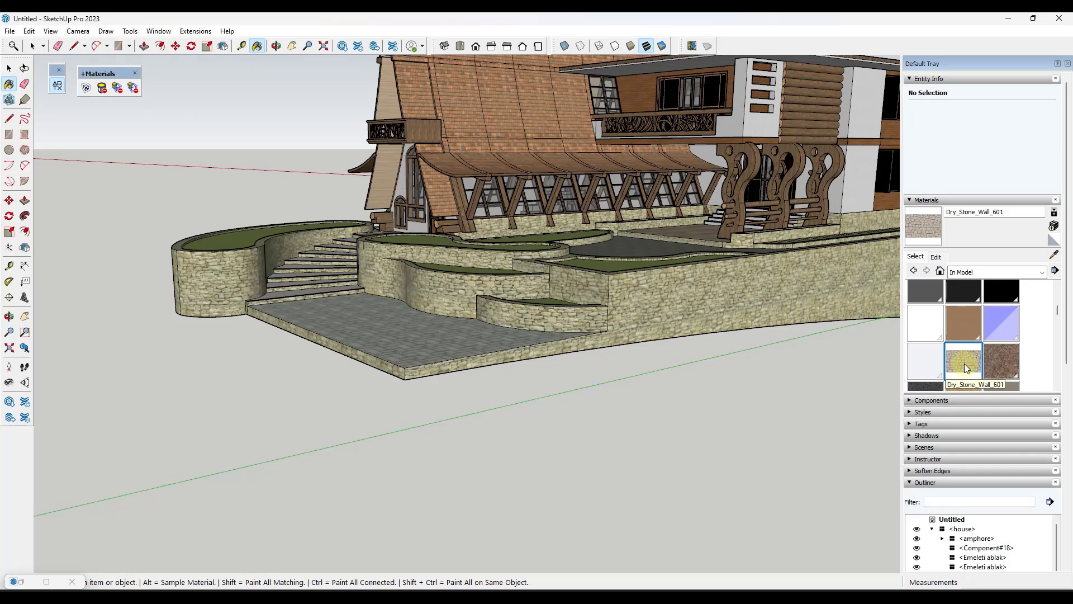
Paint the long straight retaining wall and the strip along its base with Dry_Stone_Wall_601
scroll(520, 281, up, 4)
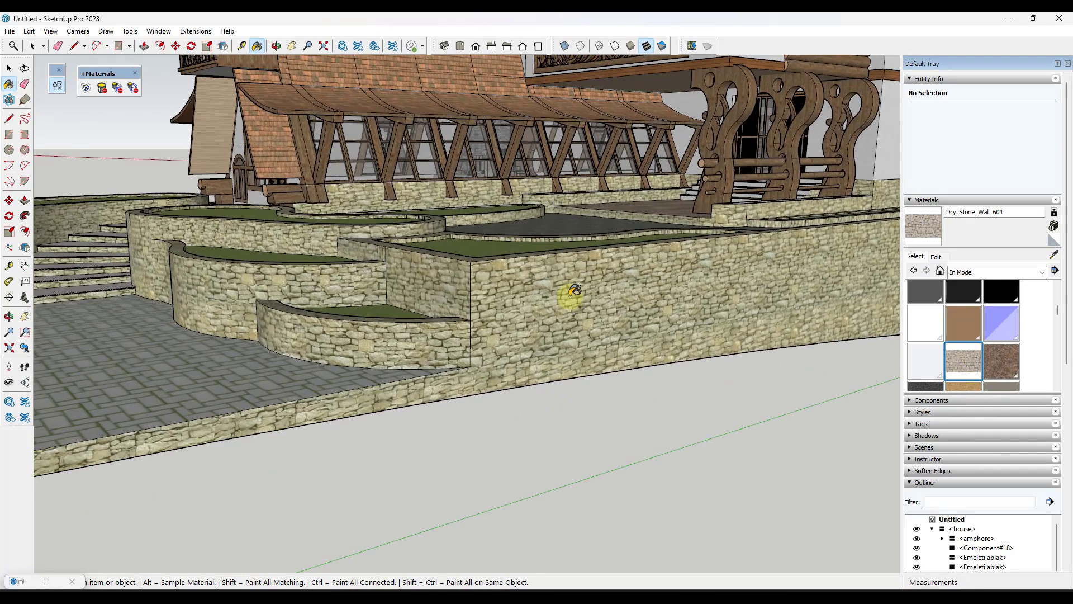
key(space)
right_click(525, 296)
click(576, 74)
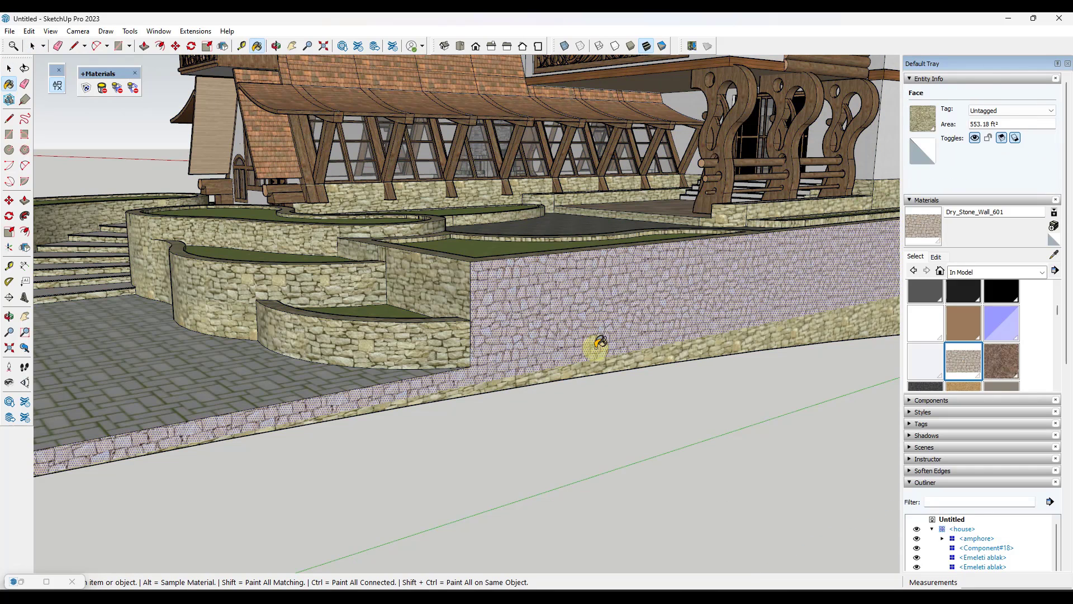
click(605, 362)
key(space)
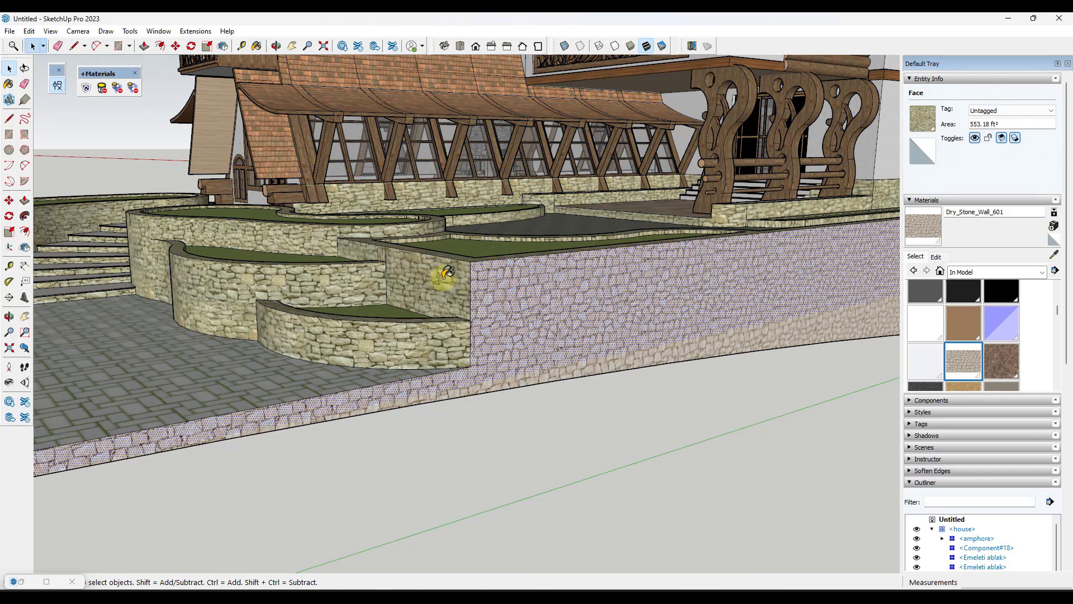
Paint the short side wall and the curved tiered planter walls above the paved terrace with Dry_Stone_Wall_601
click(443, 283)
key(b)
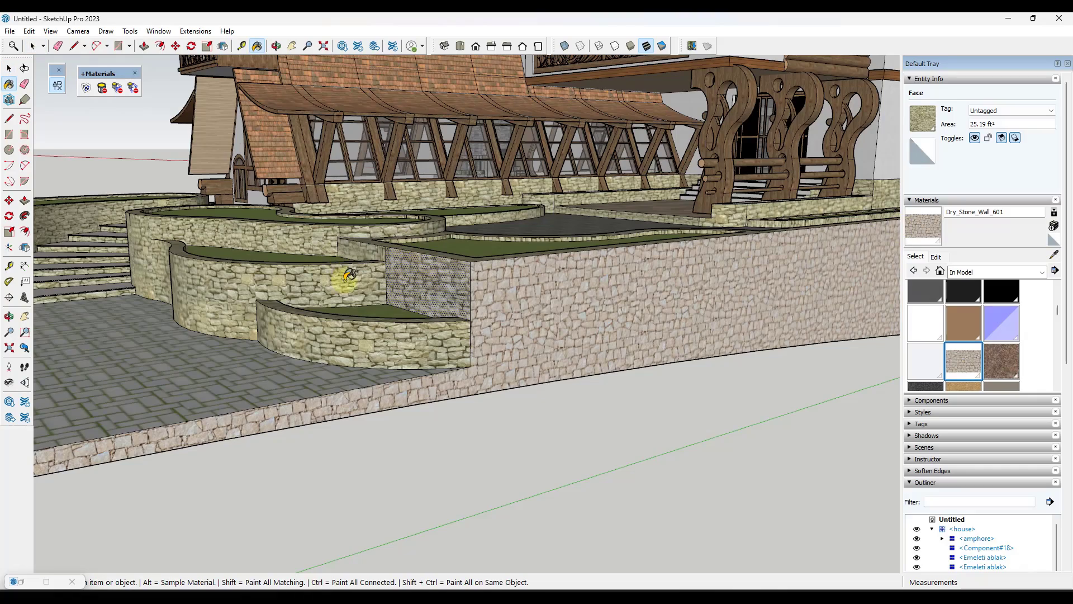
click(350, 279)
click(438, 281)
click(336, 233)
middle_drag(476, 252, 565, 246)
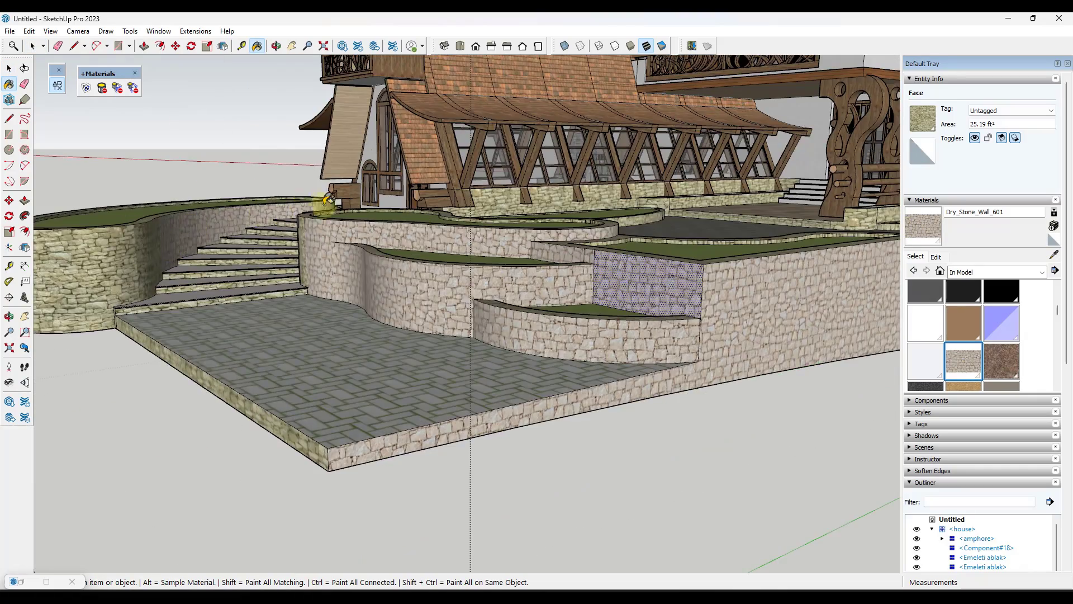
Paint the remaining curved planter wall beside the stairs with Dry_Stone_Wall_601
middle_drag(323, 203, 392, 235)
click(317, 246)
key(space)
middle_drag(316, 246, 532, 173)
click(458, 274)
key(b)
click(459, 274)
scroll(573, 317, up, 5)
Search the Architextures library for "paver" and open the Basalt, Propeller Pavers texture for editing
click(21, 582)
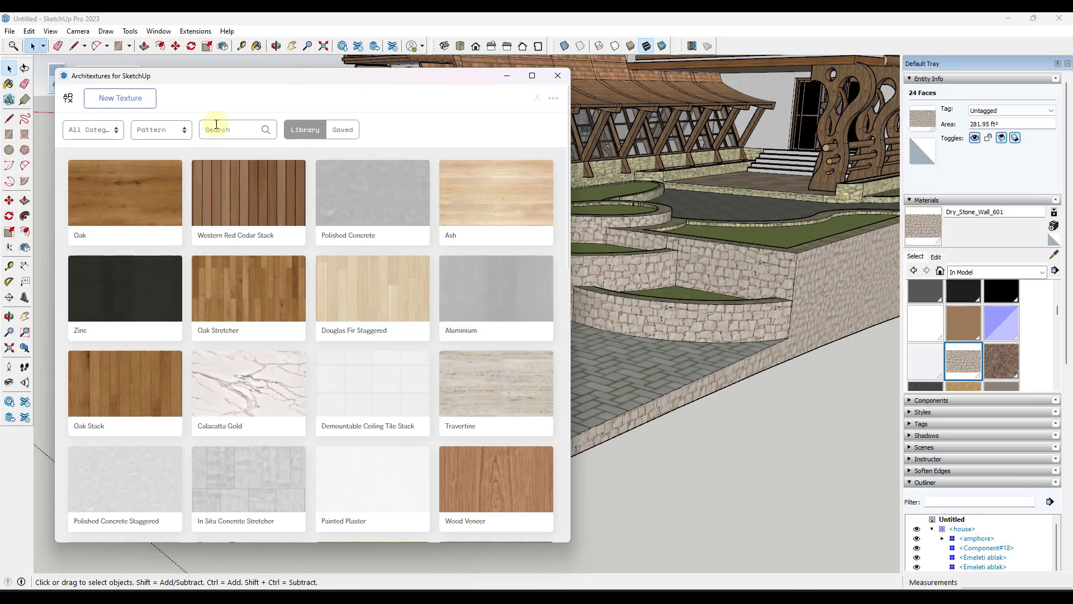
text(paver)
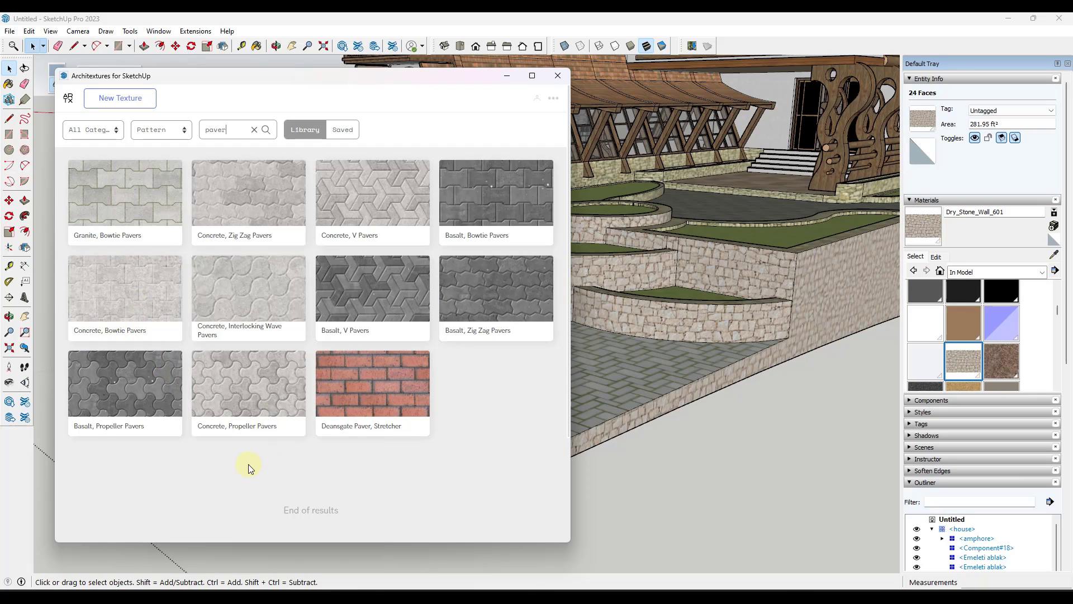
click(148, 397)
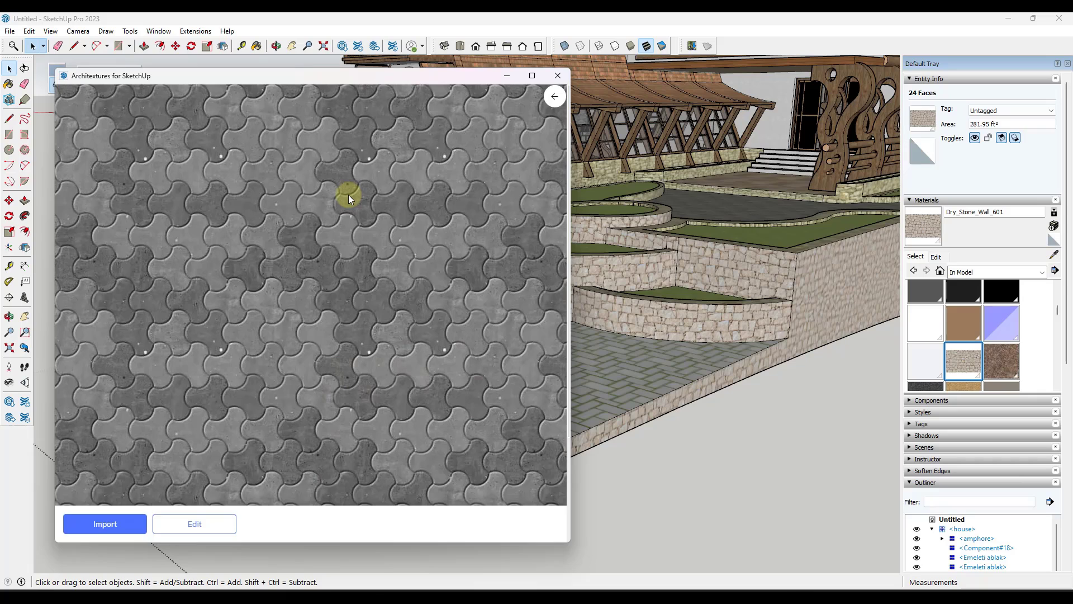
click(213, 534)
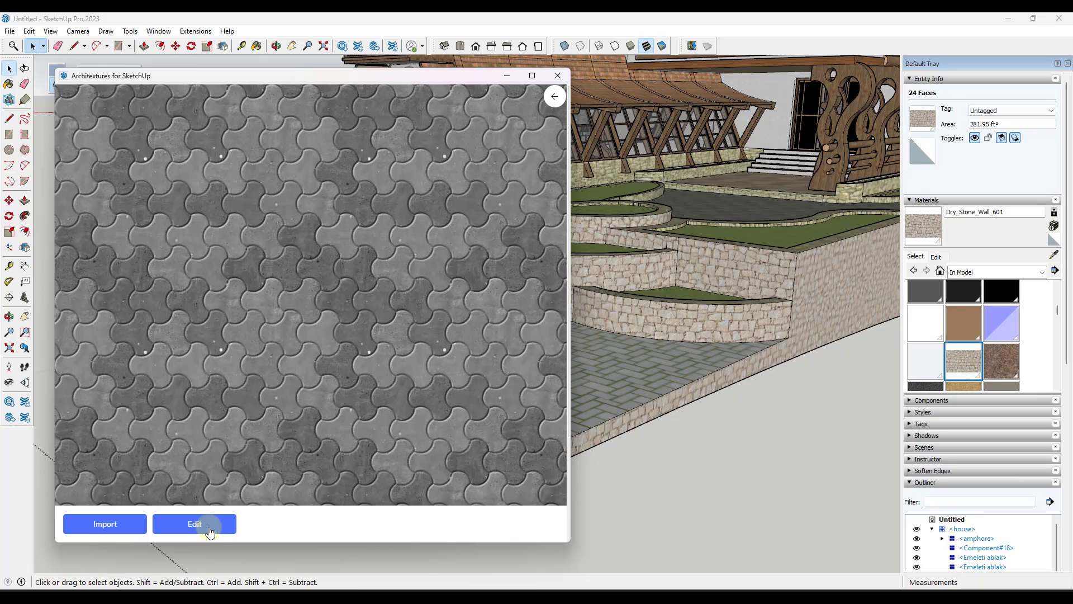
click(210, 529)
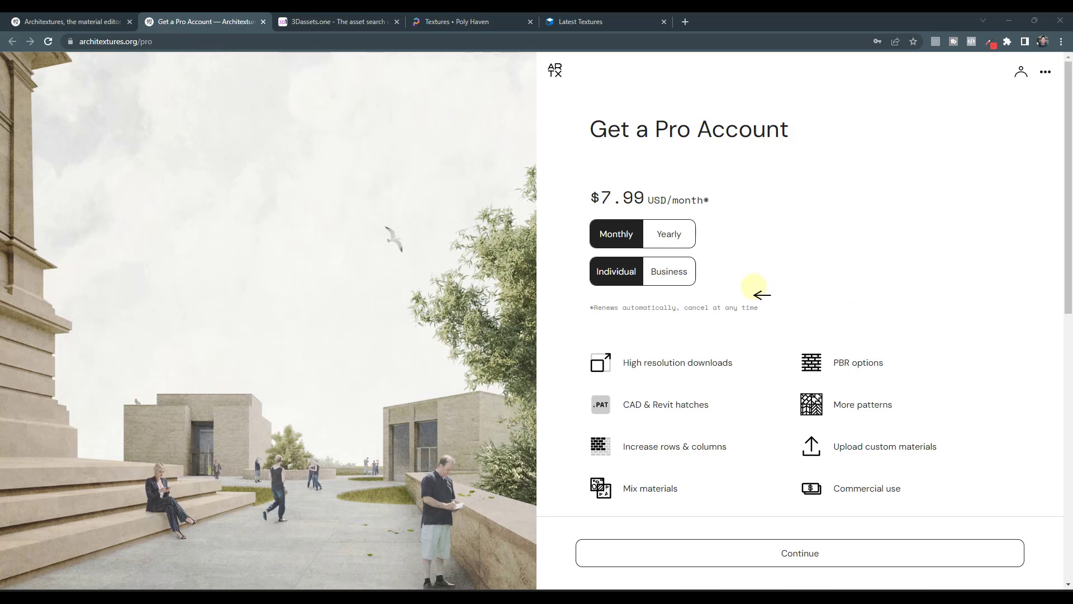
Review the pricing and feature list on the Architextures Pro account page in the browser, then return to SketchUp
scroll(751, 286, down, 2)
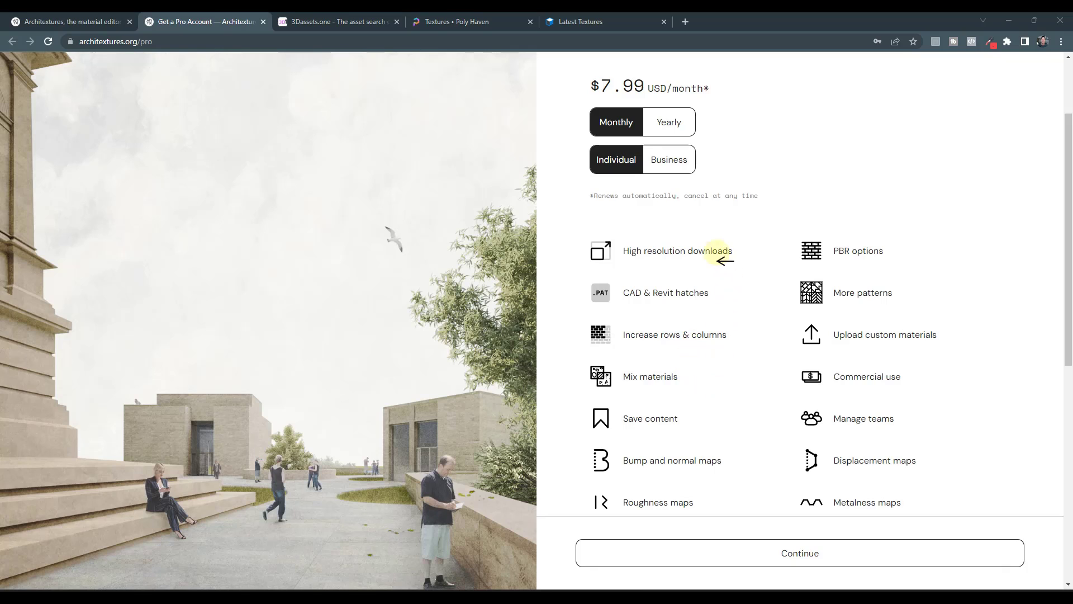
scroll(782, 363, up, 2)
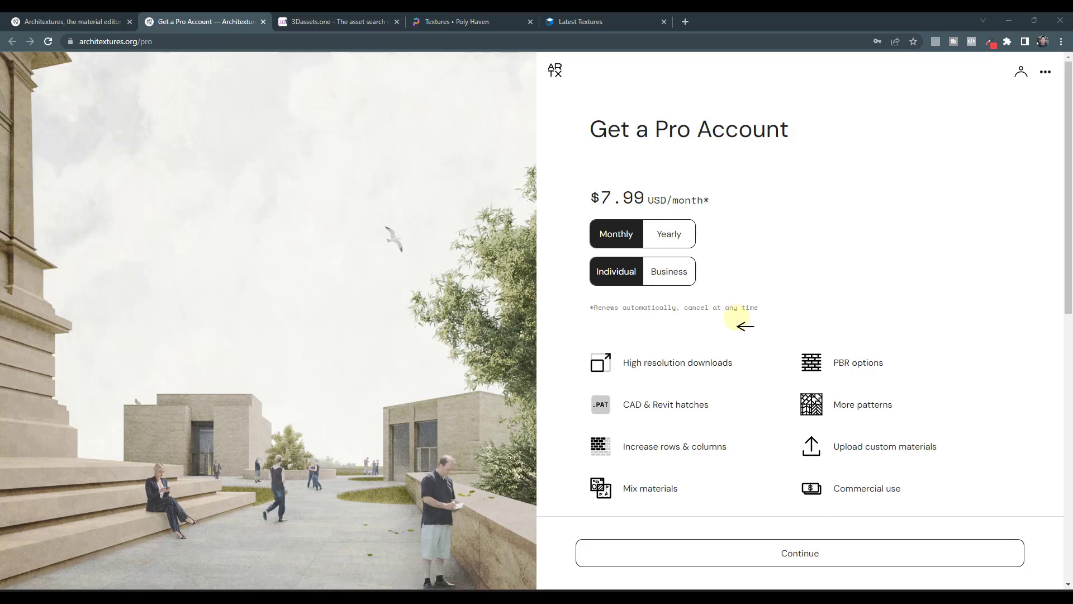
scroll(745, 326, down, 2)
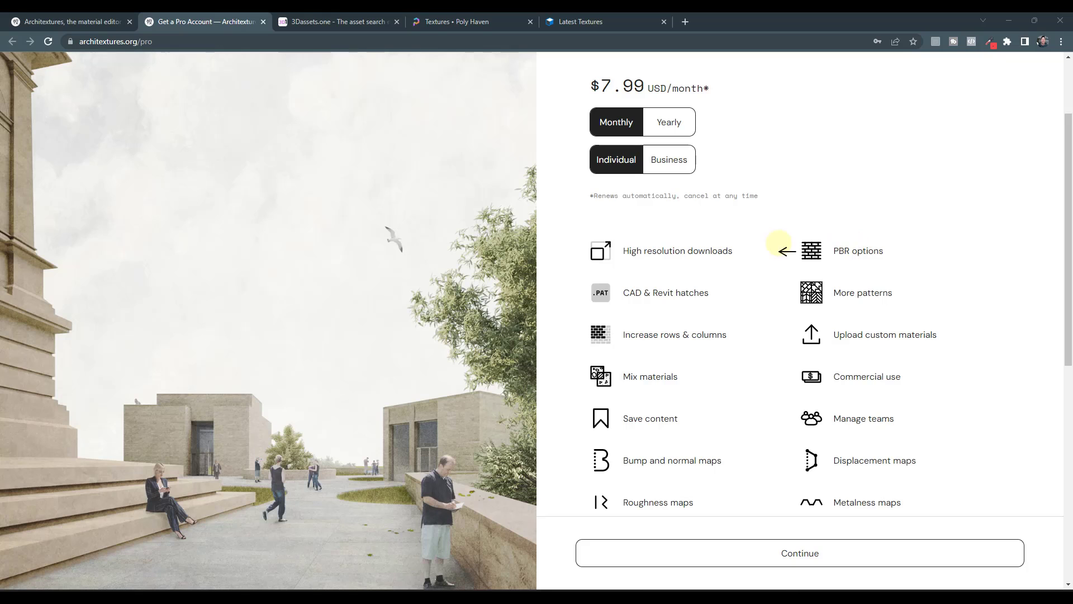
scroll(644, 284, up, 1)
scroll(644, 284, up, 1)
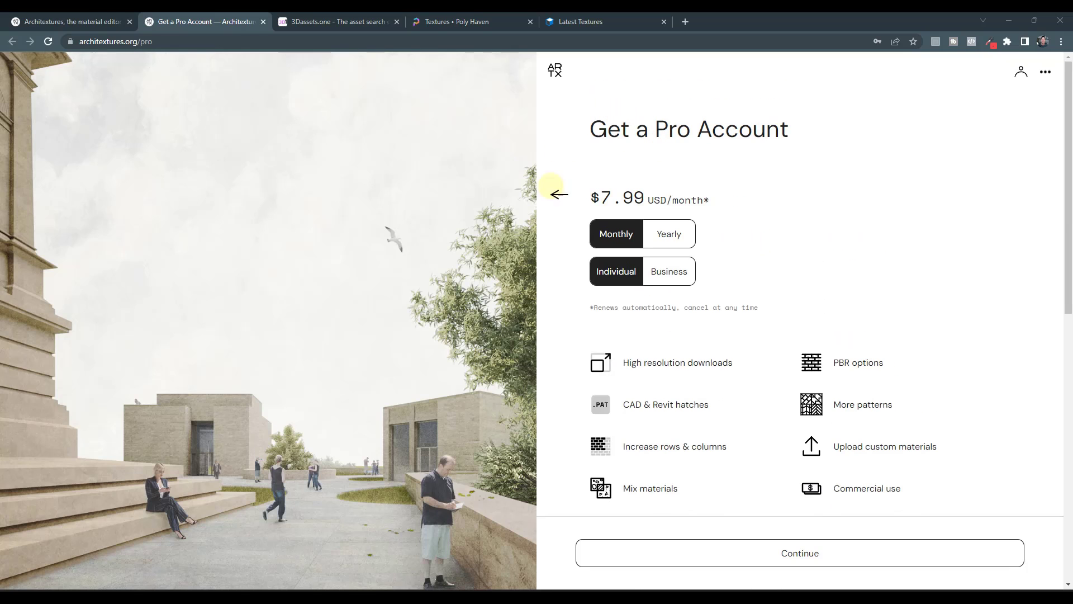
click(1009, 22)
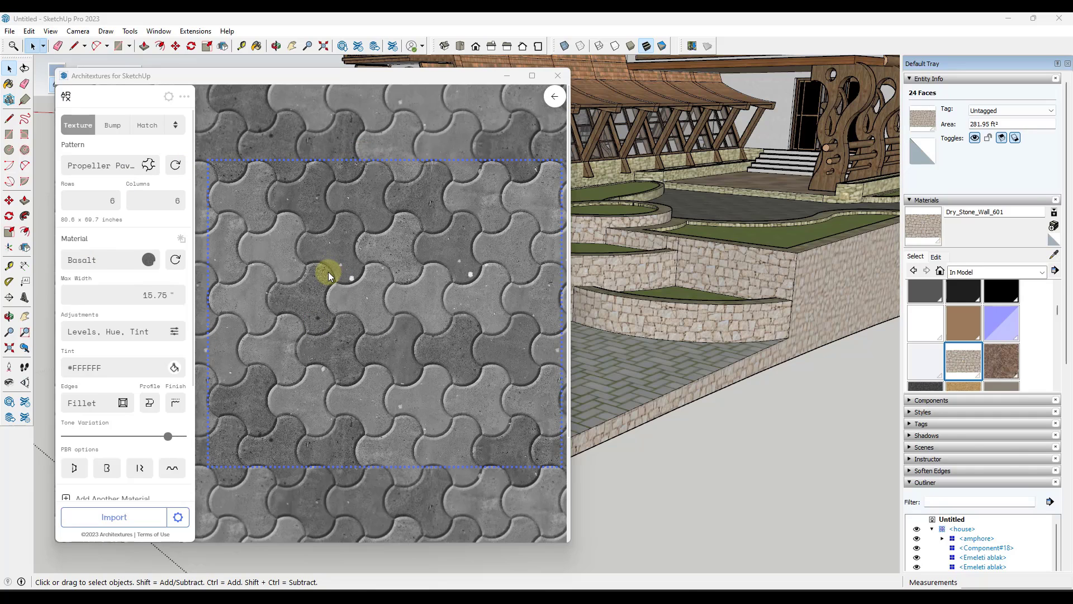
Look through the paver texture's settings and available patterns, then set its pattern to None
scroll(120, 391, down, 2)
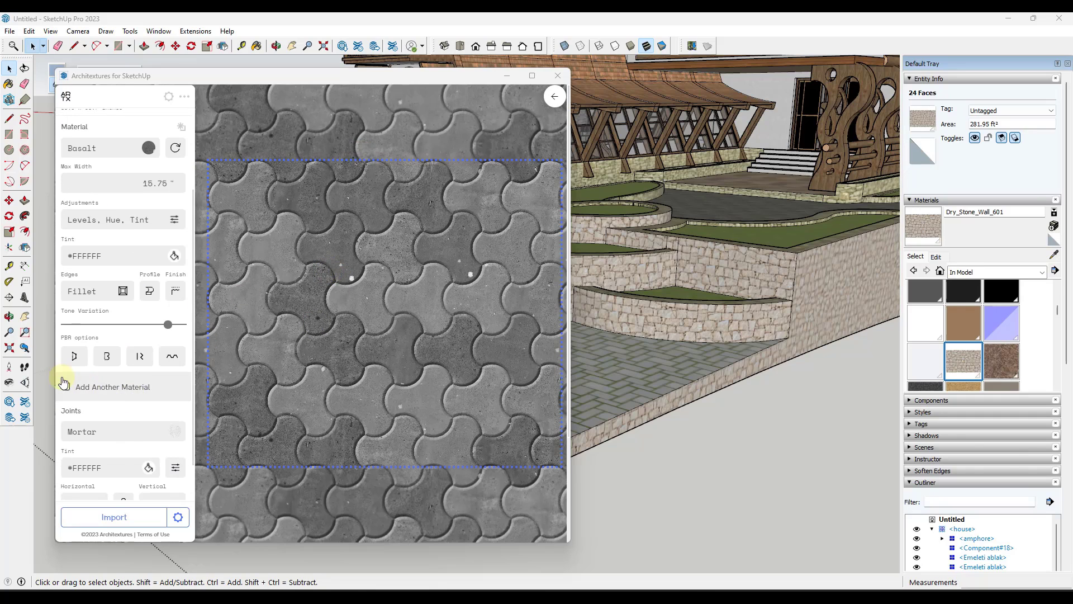
scroll(107, 372, up, 2)
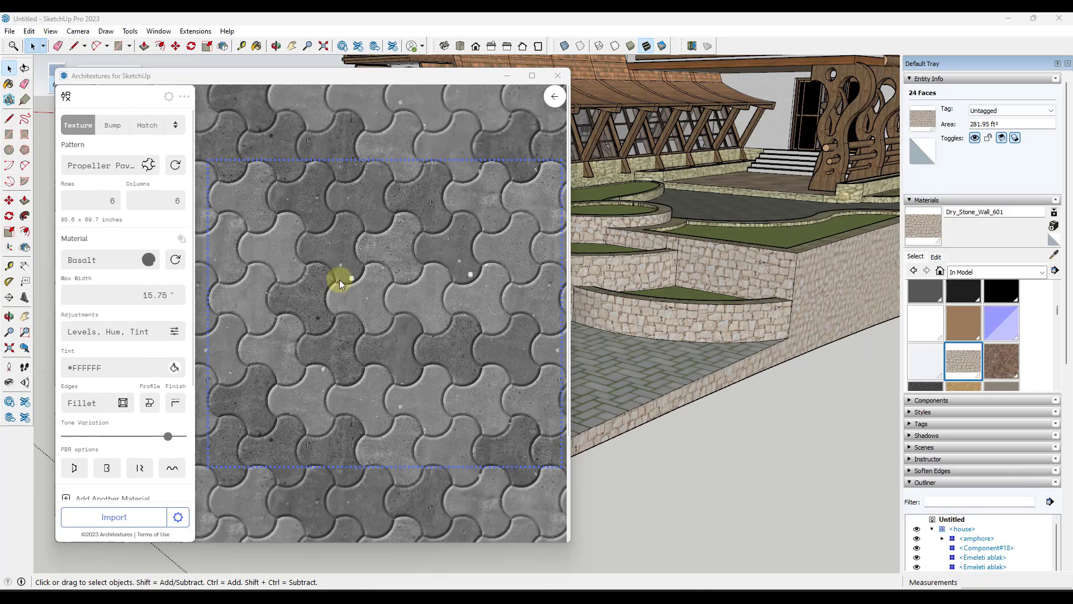
click(133, 170)
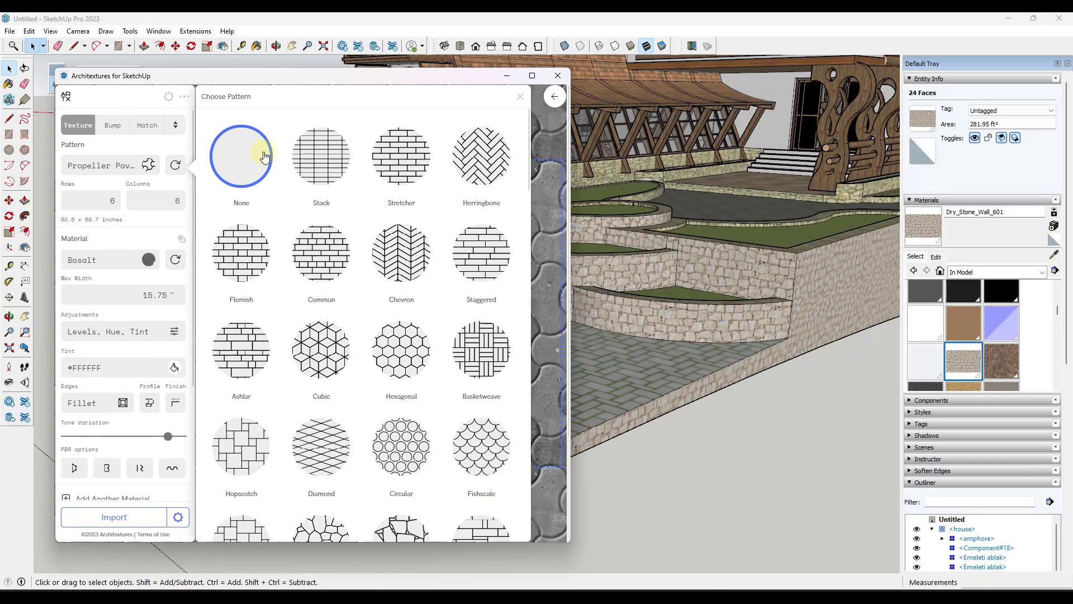
click(520, 99)
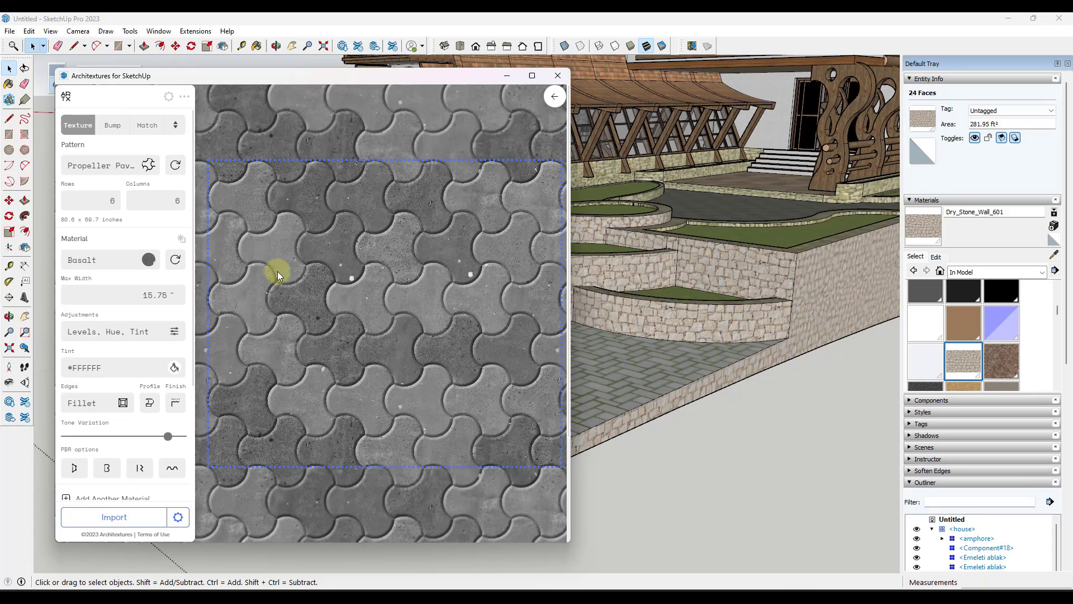
click(131, 167)
click(250, 158)
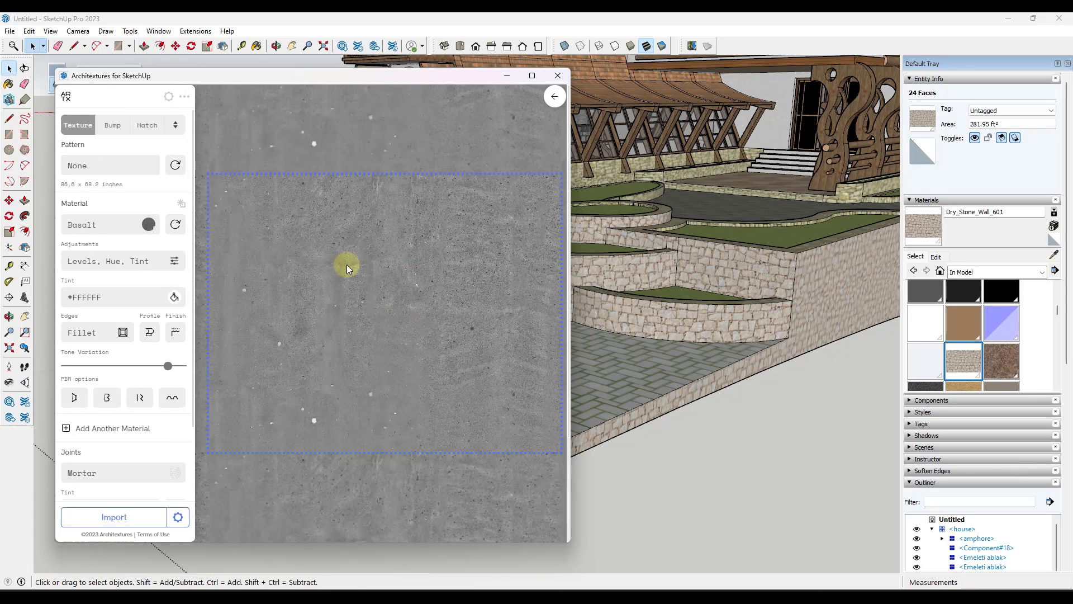
Set the basalt texture's pattern to Windmill and import the texture into the model
click(107, 166)
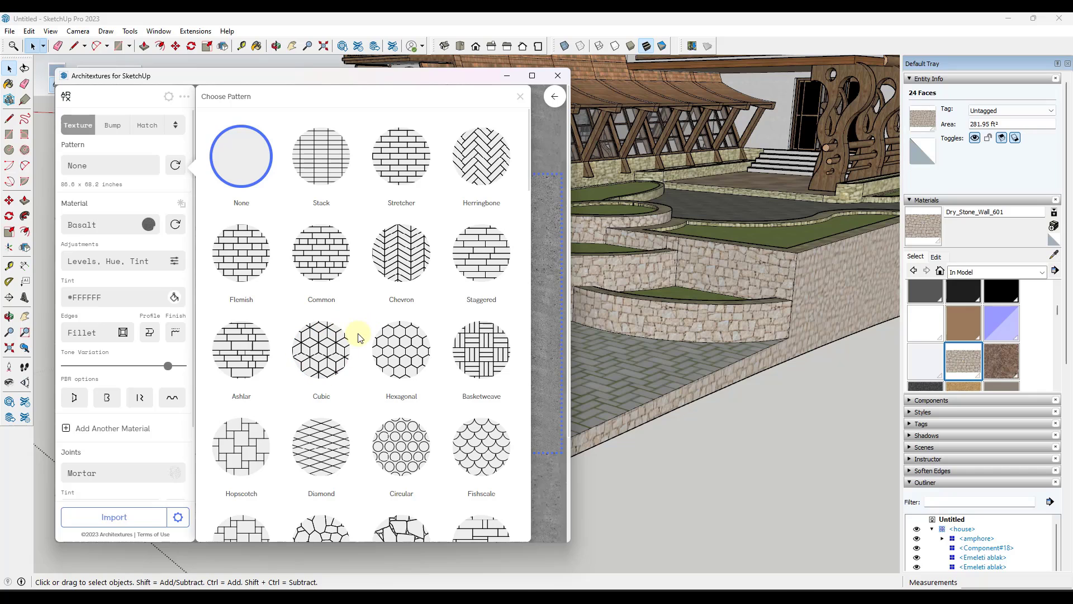
scroll(348, 316, down, 1)
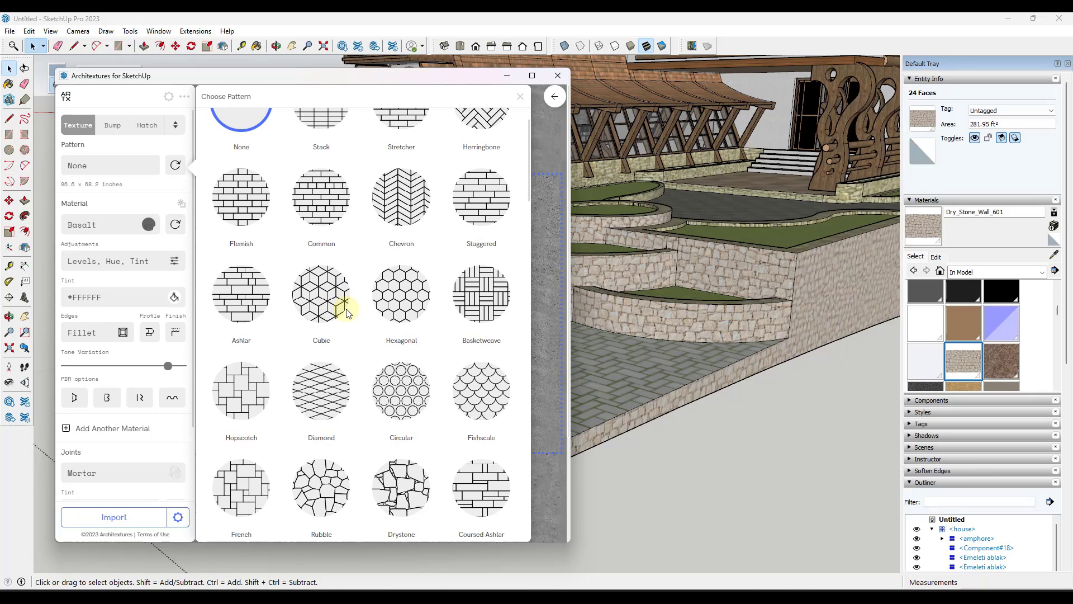
scroll(347, 314, down, 2)
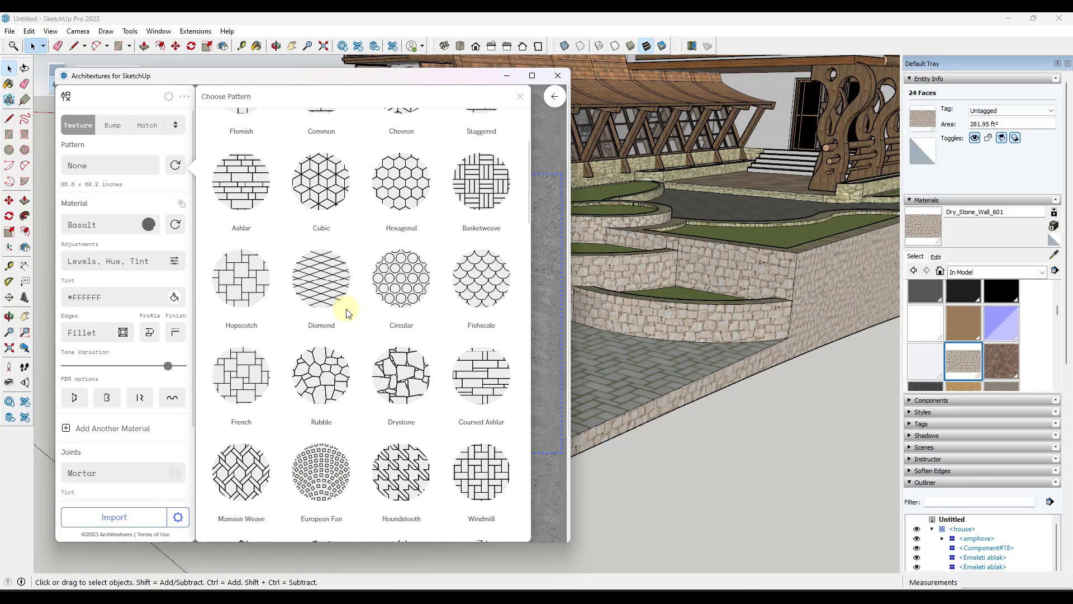
scroll(347, 313, down, 3)
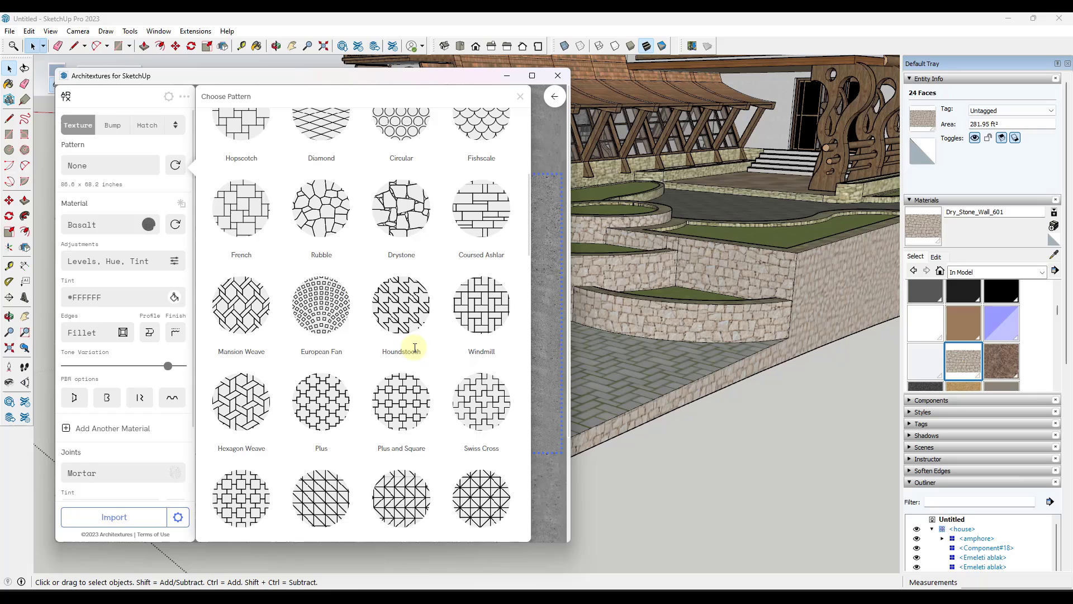
click(479, 313)
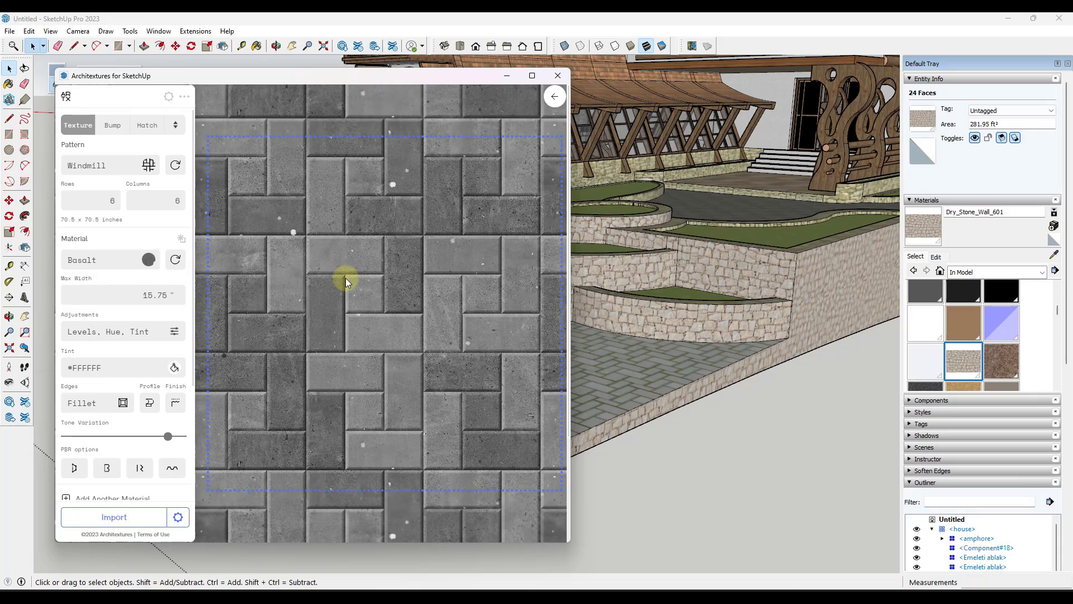
click(114, 518)
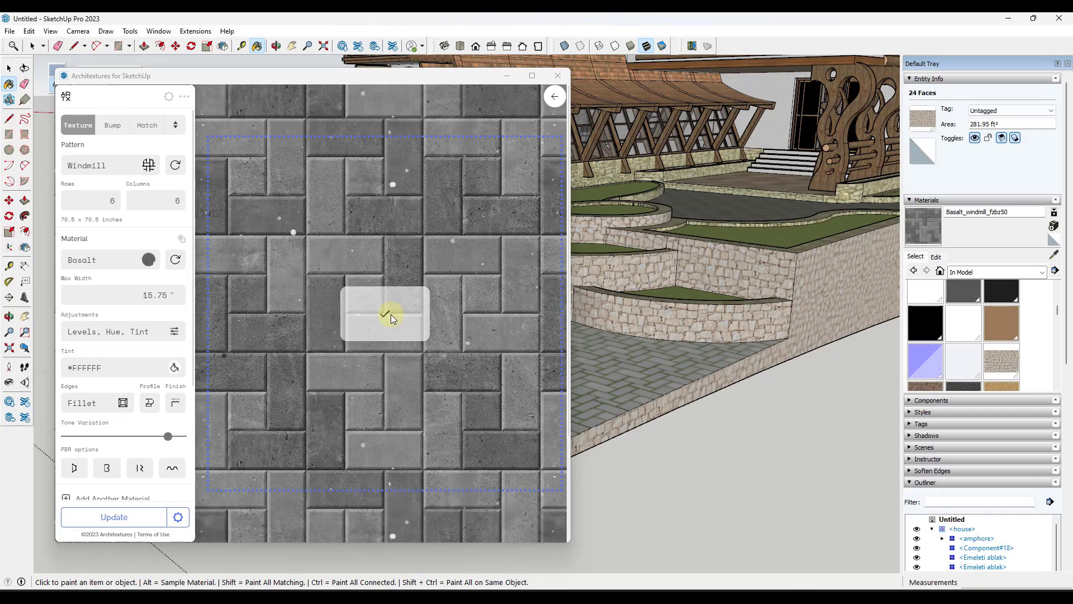
Paint the lower patio's paved face with the Basalt_windmill_fzbz50 material
click(507, 77)
middle_drag(525, 291, 537, 366)
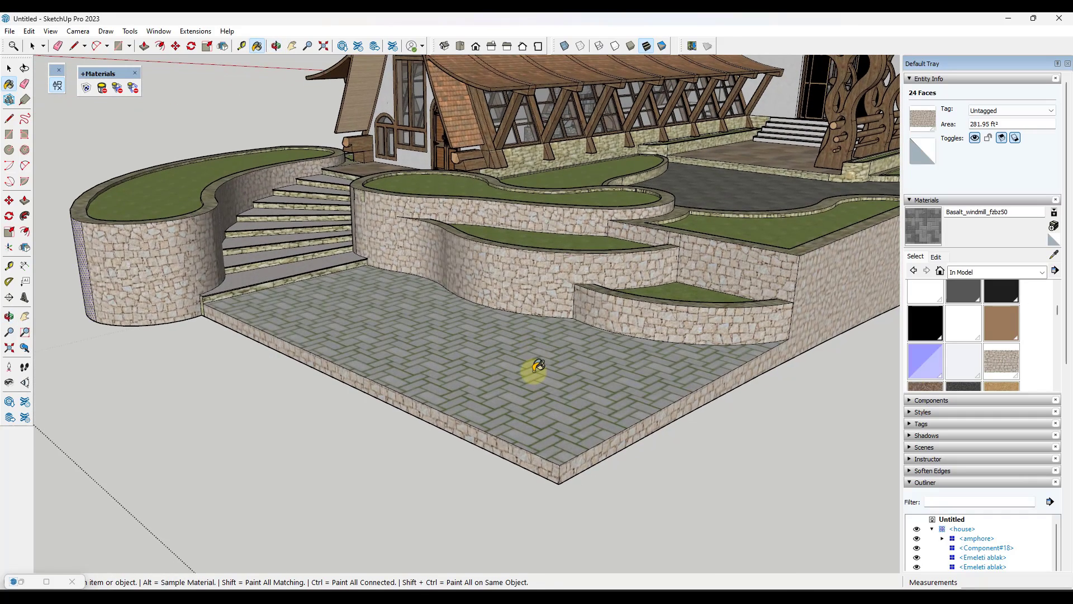
key(space)
click(531, 370)
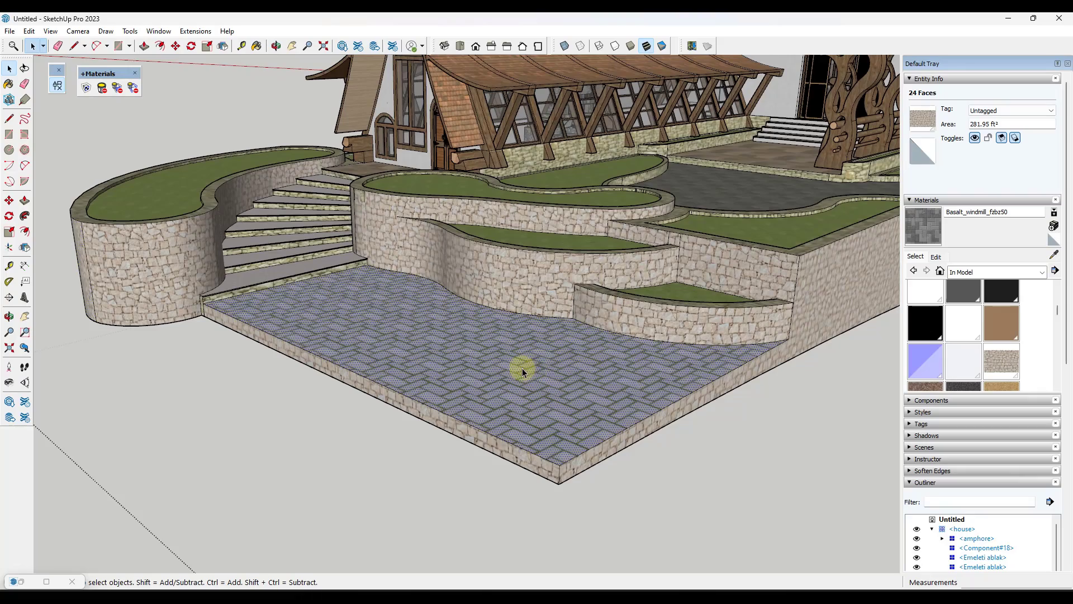
click(924, 219)
click(453, 363)
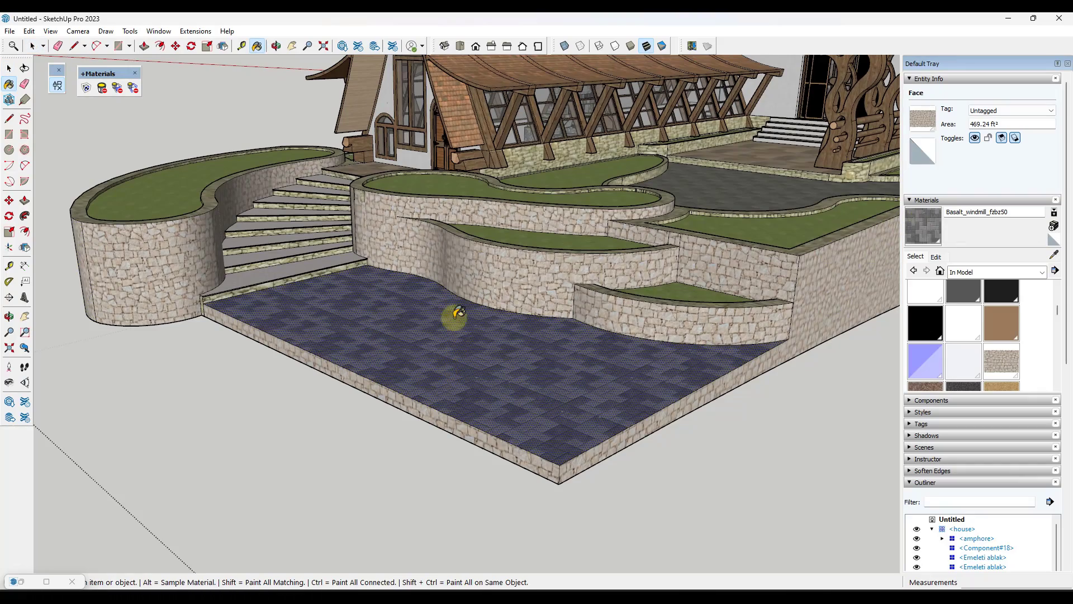
scroll(454, 357, up, 5)
scroll(363, 322, down, 8)
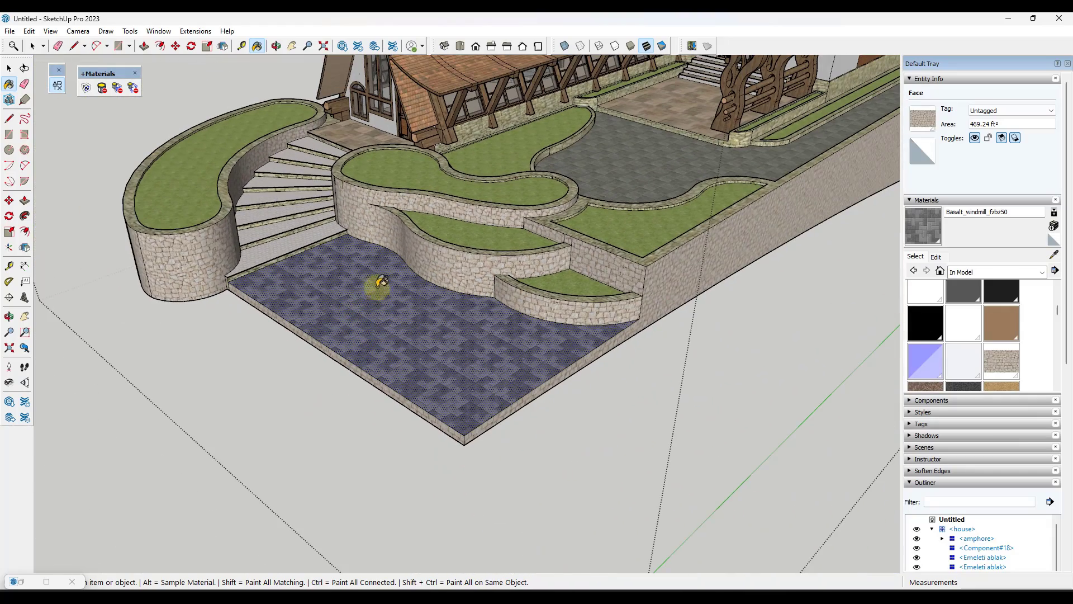
scroll(469, 354, up, 3)
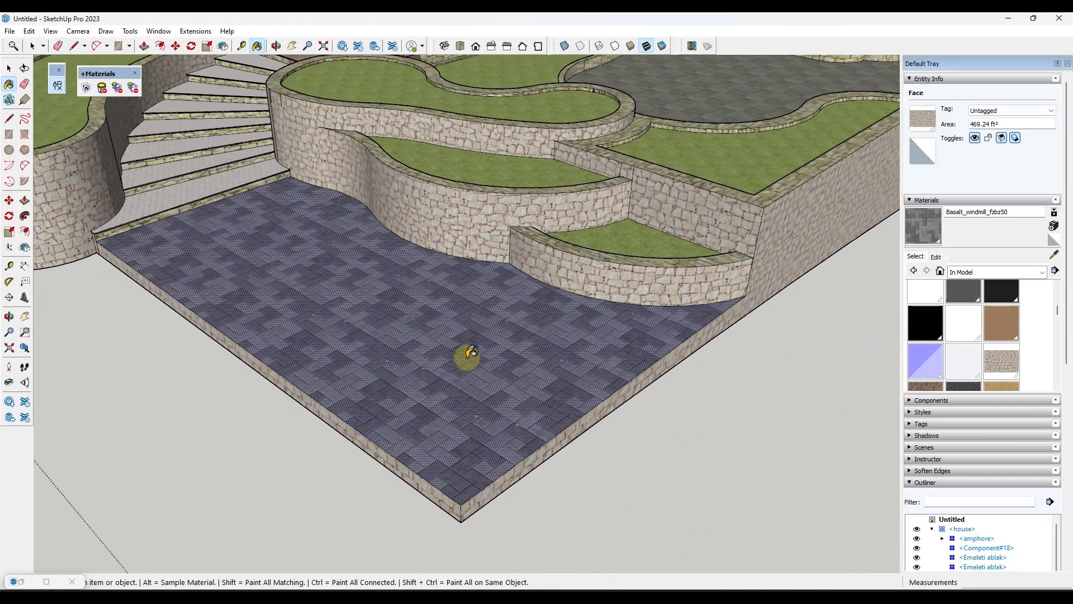
scroll(461, 355, down, 2)
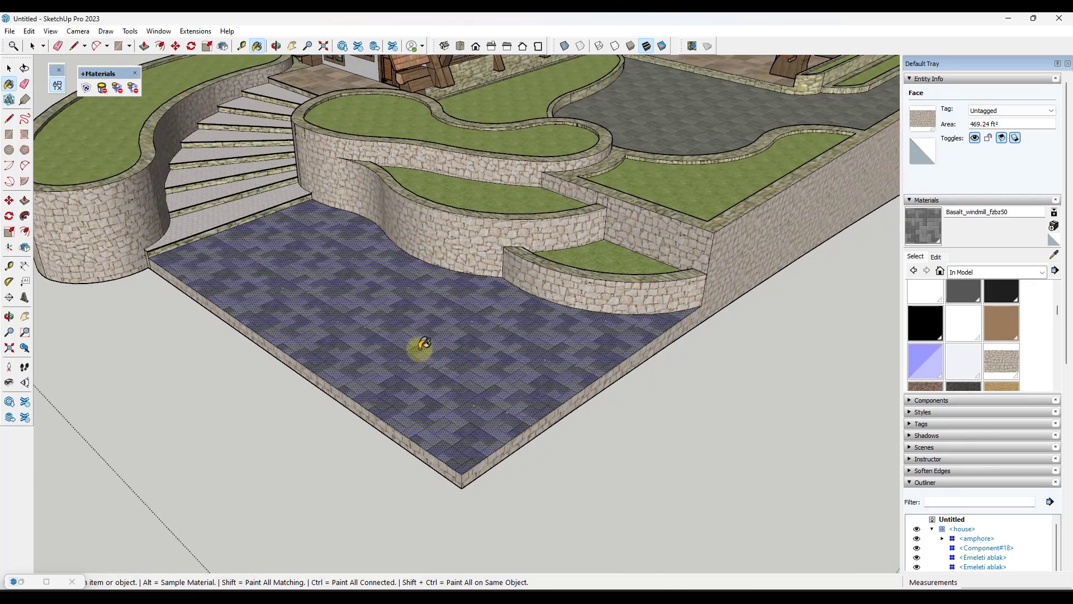
Set the windmill paver texture to 8 rows and 8 columns
mouse_move(420, 350)
middle_down()
mouse_move(424, 317)
mouse_move(428, 331)
middle_up()
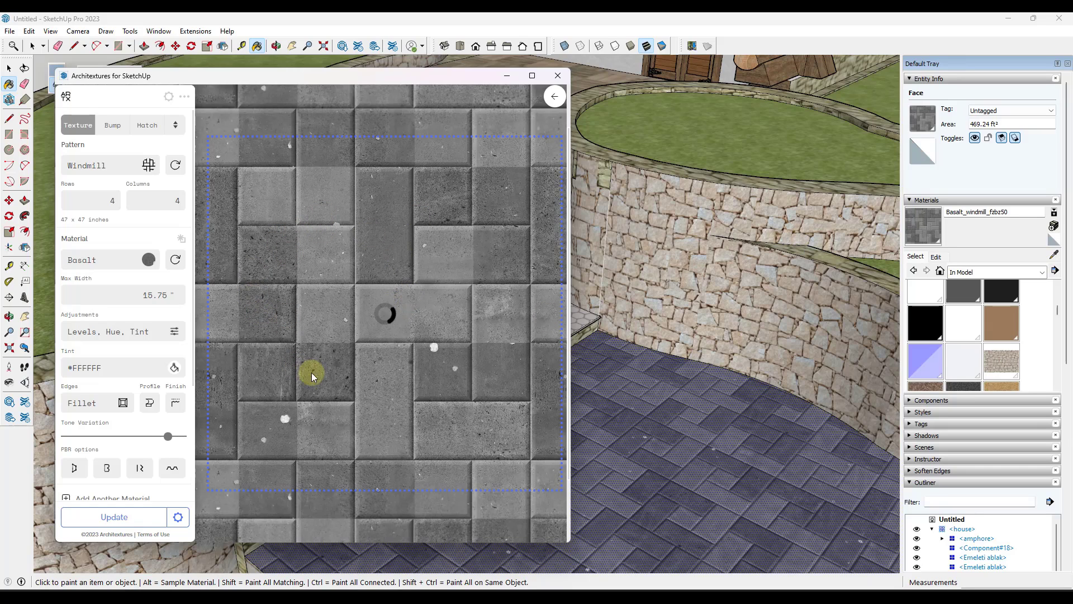
double_click(103, 200)
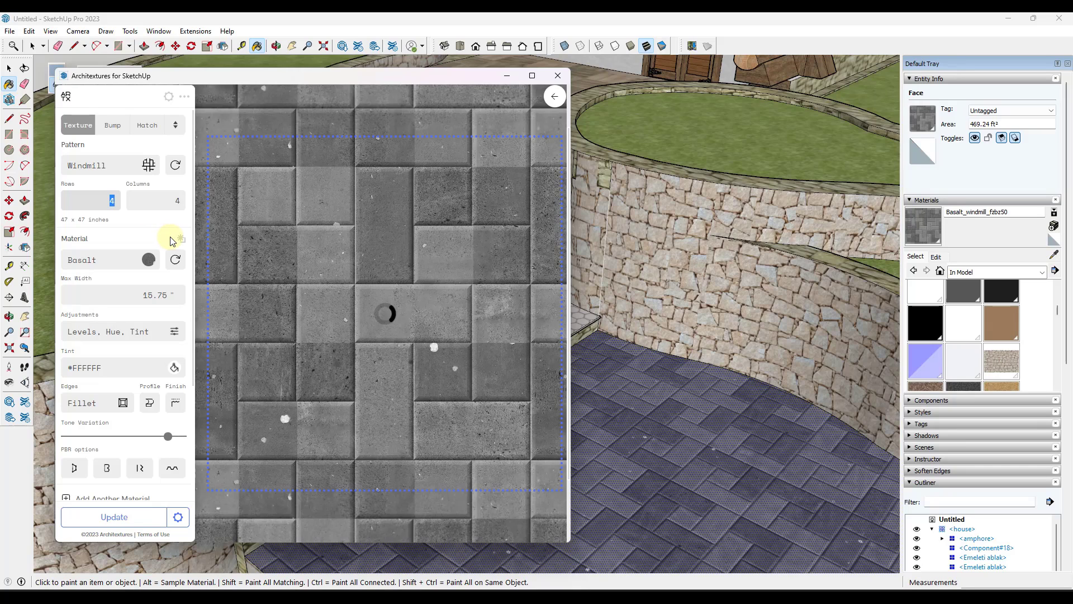
text(8)
key(Tab)
text(8)
key(Tab)
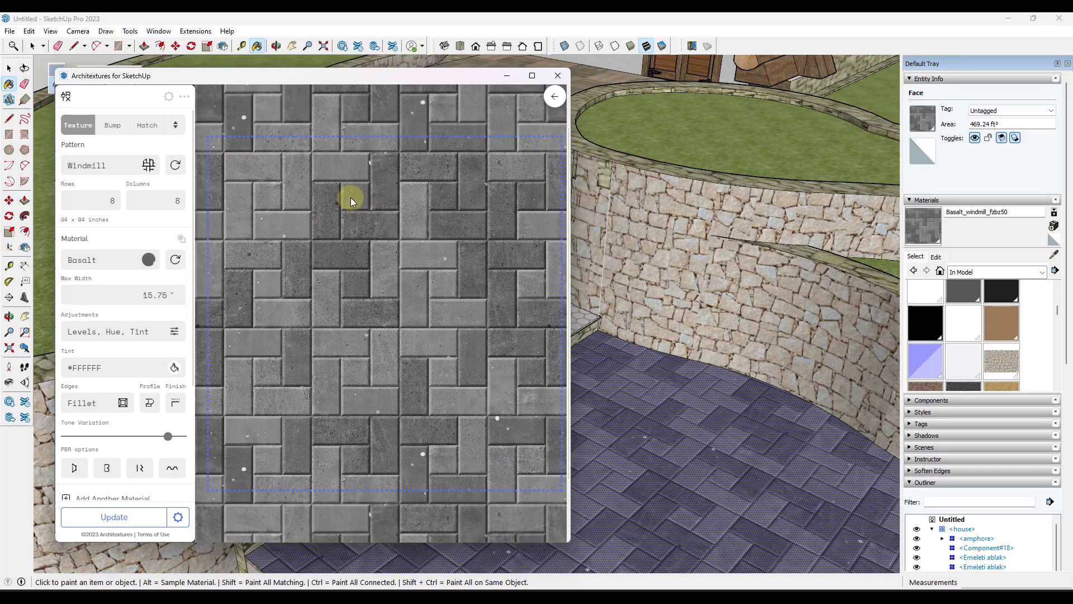
Tint the basalt windmill texture #c2b3b3 and update the material in the model
click(109, 371)
mouse_move(202, 296)
mouse_down()
mouse_move(226, 305)
mouse_move(206, 313)
mouse_up()
click(323, 441)
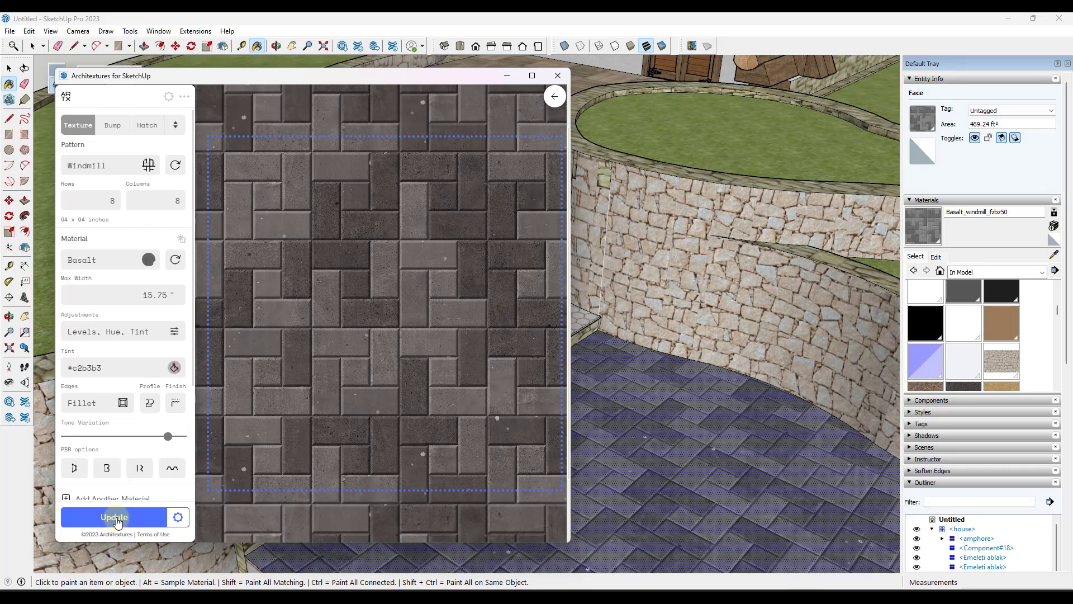
scroll(120, 446, down, 3)
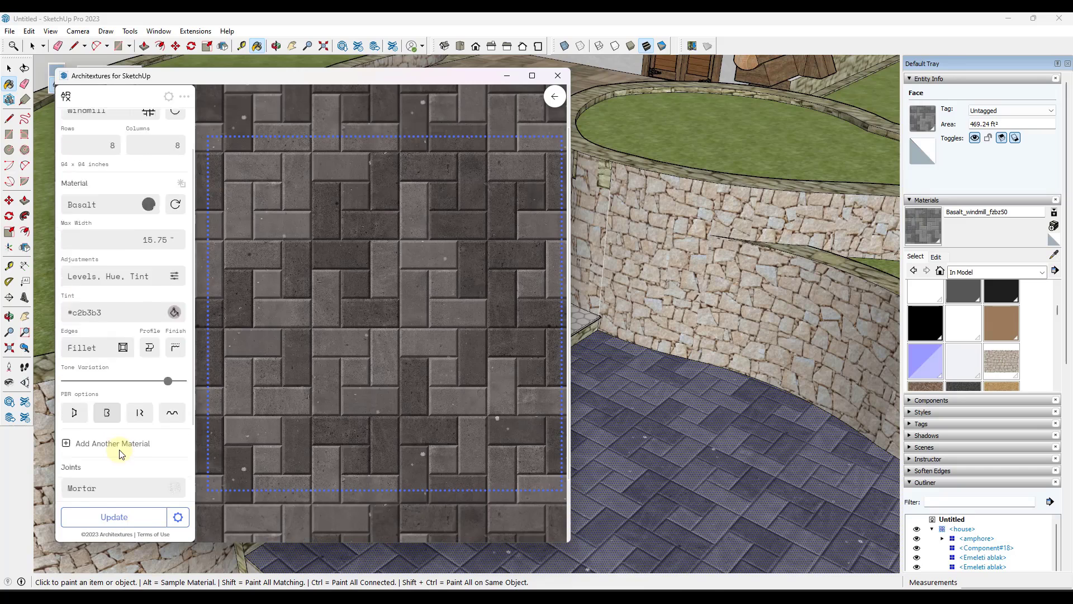
click(118, 521)
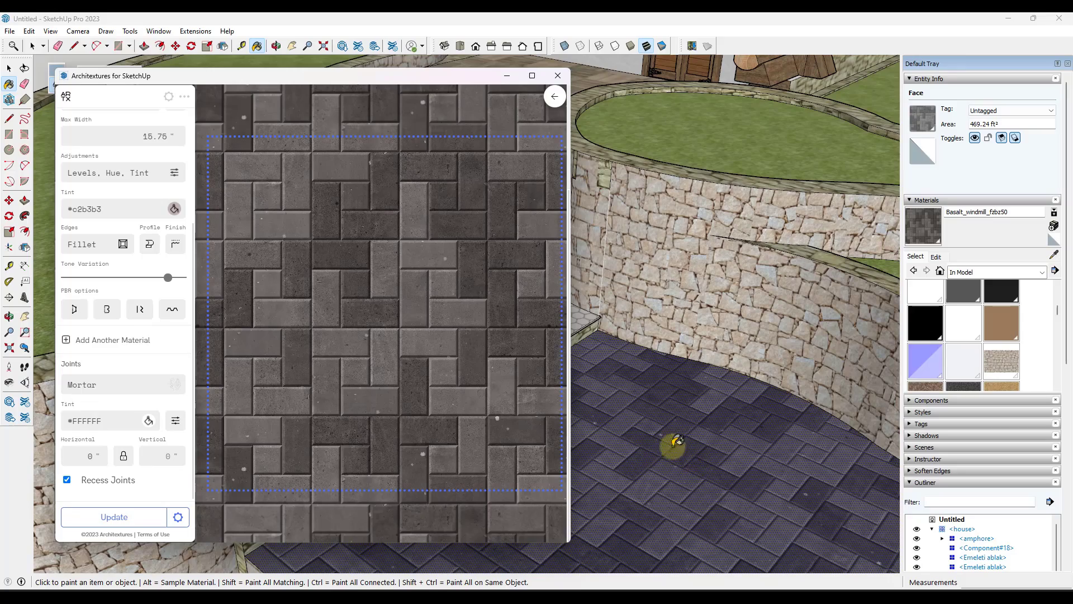
scroll(652, 377, down, 4)
middle_drag(642, 344, 817, 499)
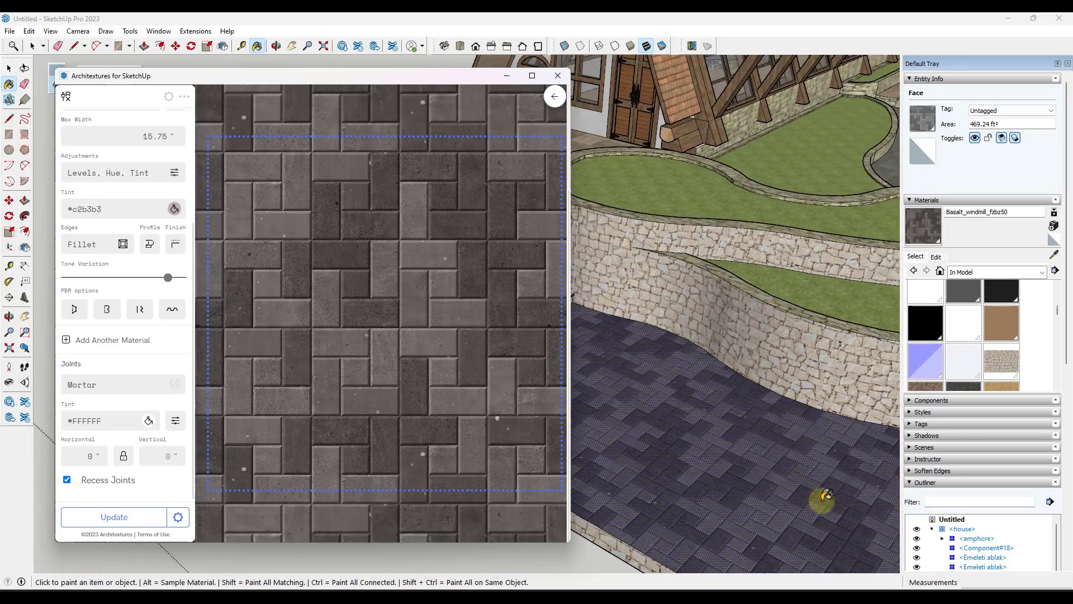
scroll(657, 377, up, 3)
scroll(659, 369, down, 4)
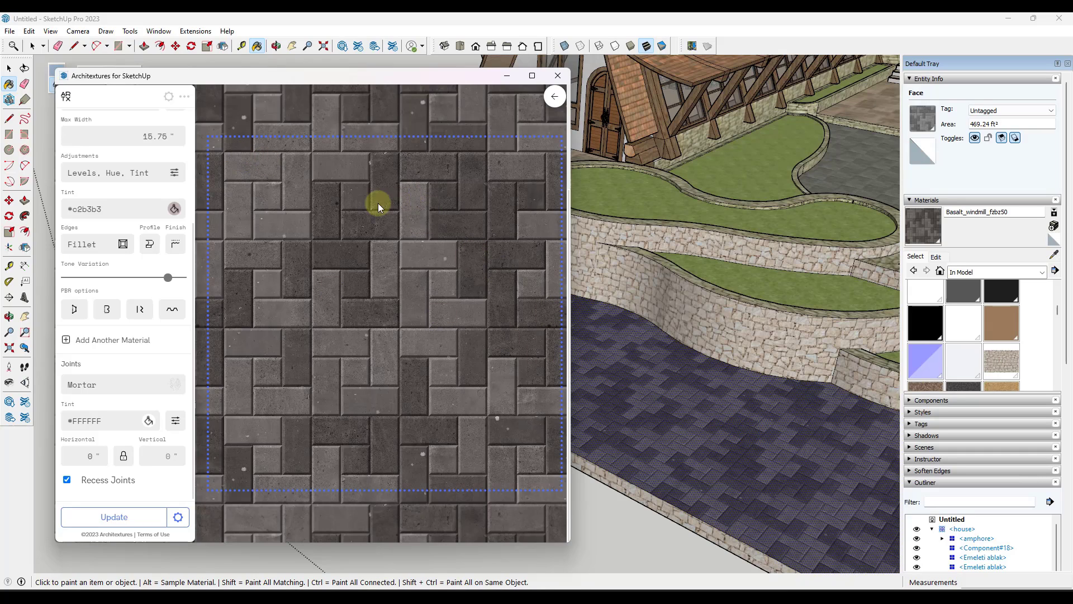
Return to the Architextures library and start a new texture
click(554, 97)
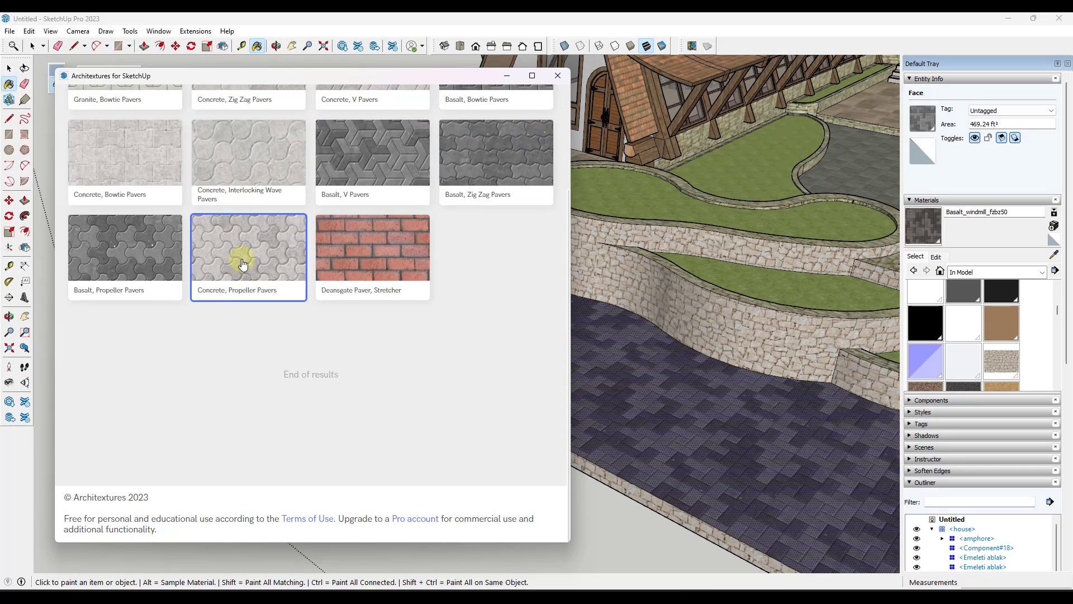
scroll(263, 235, up, 3)
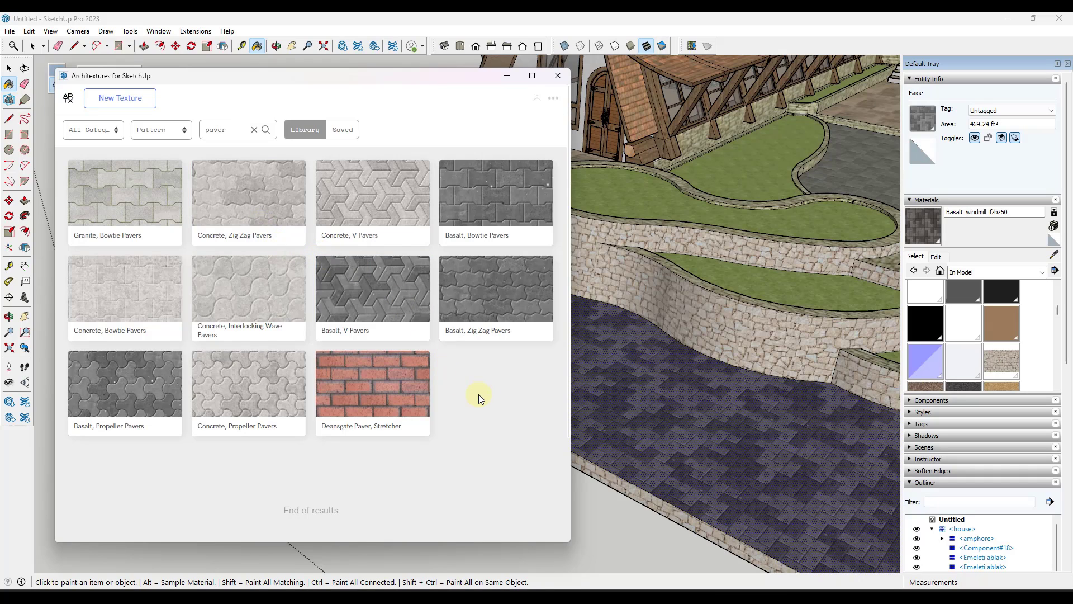
drag(174, 79, 181, 76)
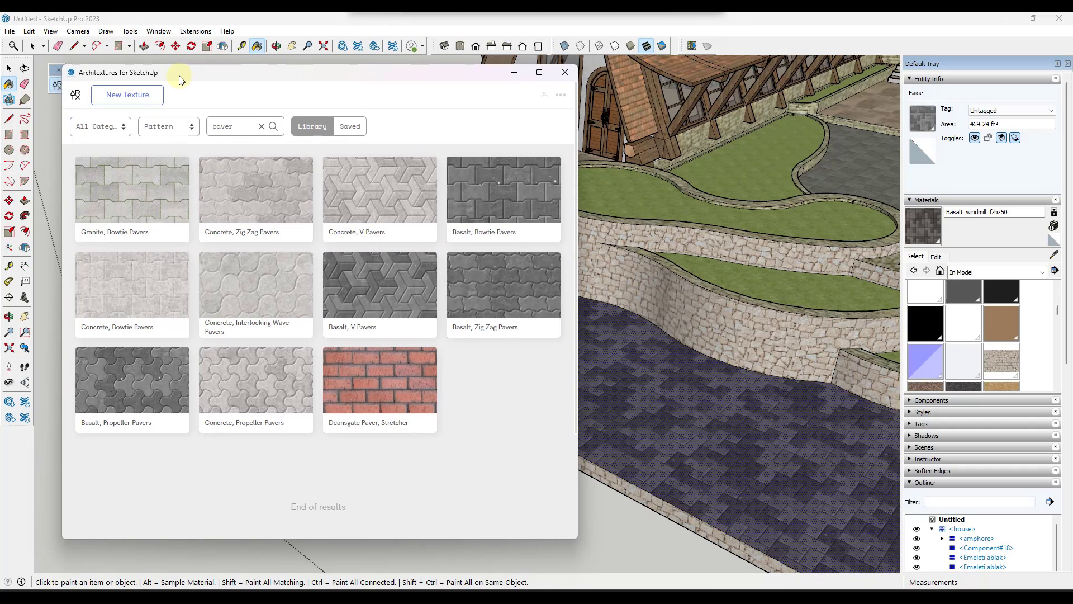
click(134, 96)
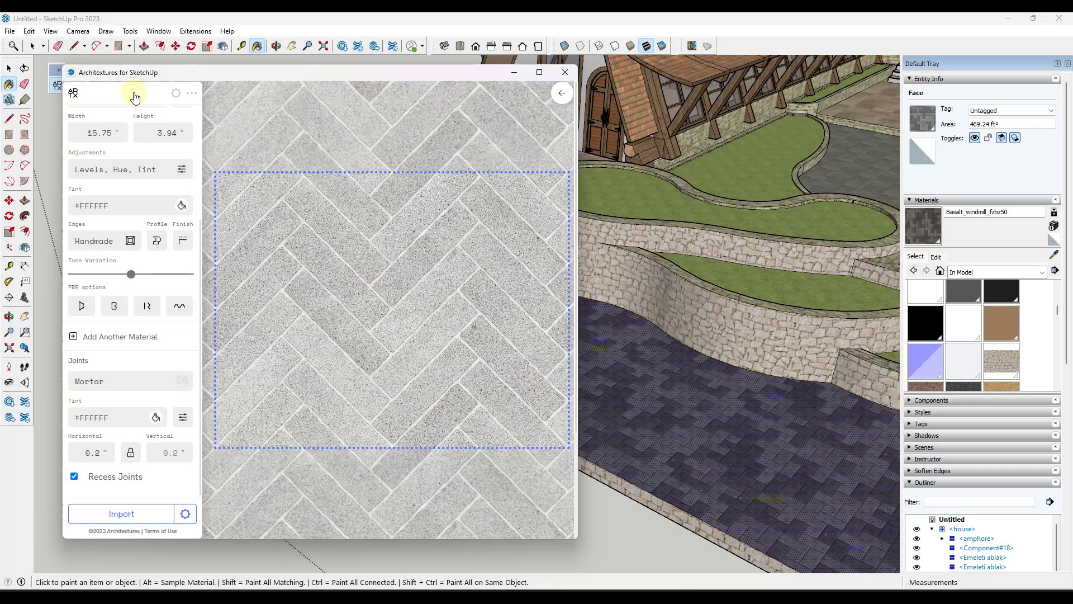
Upload the kingwood image from the american wood textures folder and apply it as the new texture's material
scroll(125, 223, up, 3)
click(121, 256)
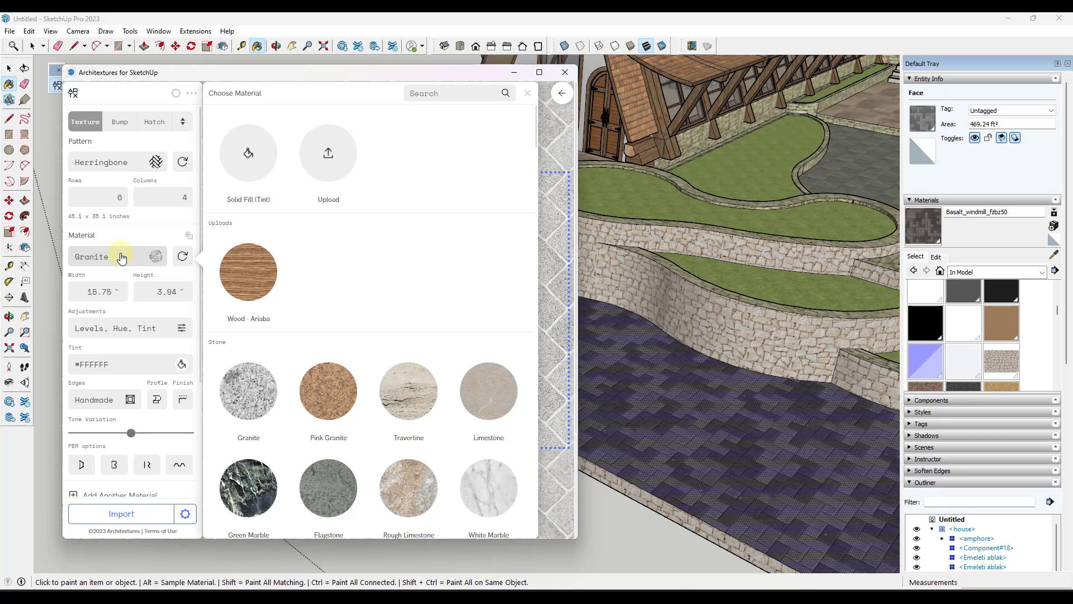
click(329, 154)
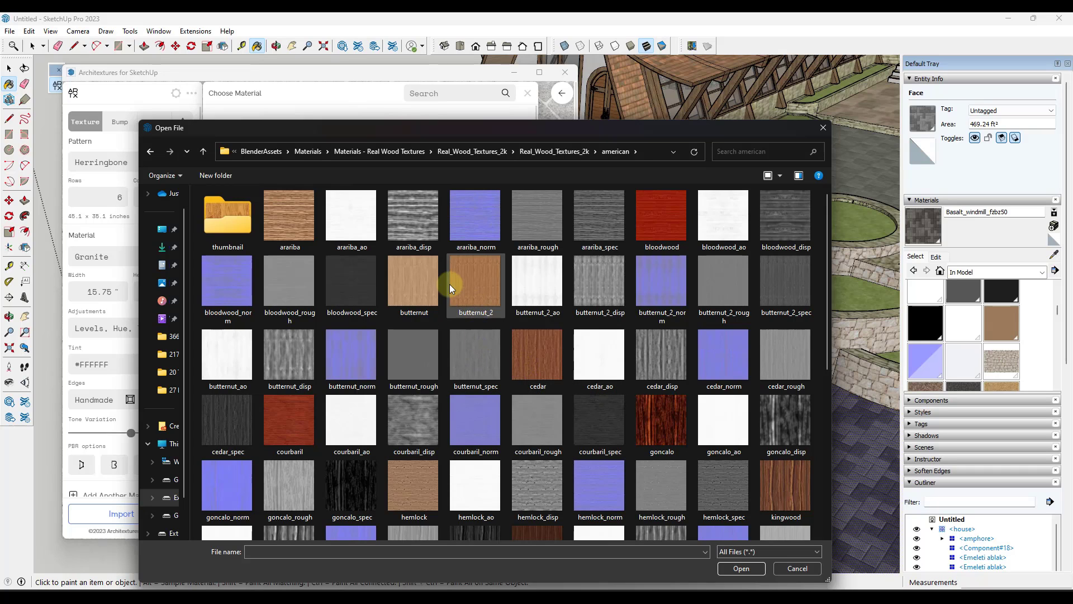
scroll(503, 314, down, 5)
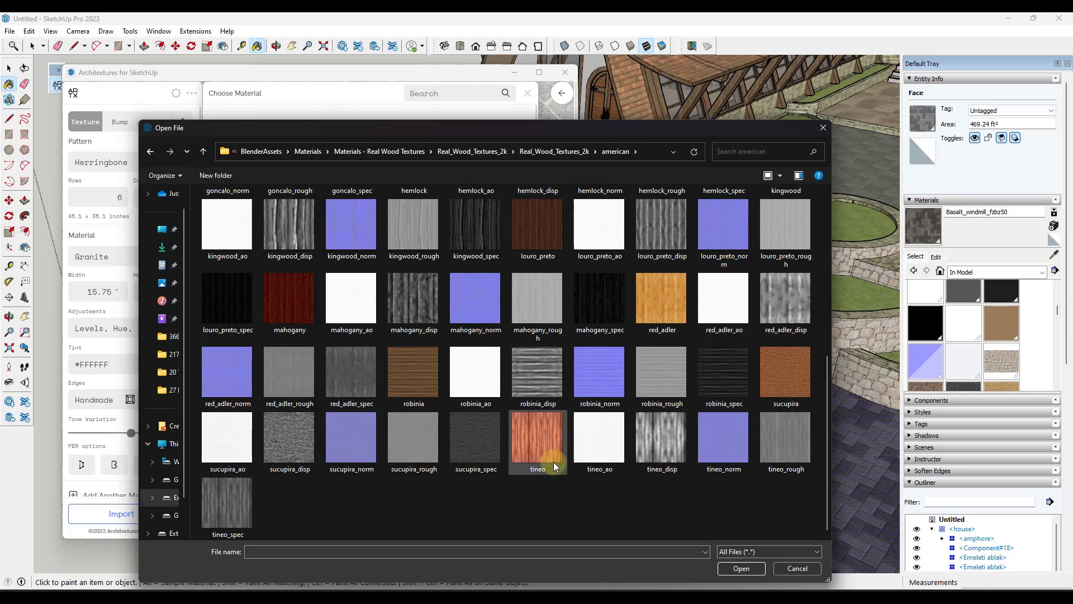
scroll(604, 486, up, 5)
scroll(482, 337, down, 3)
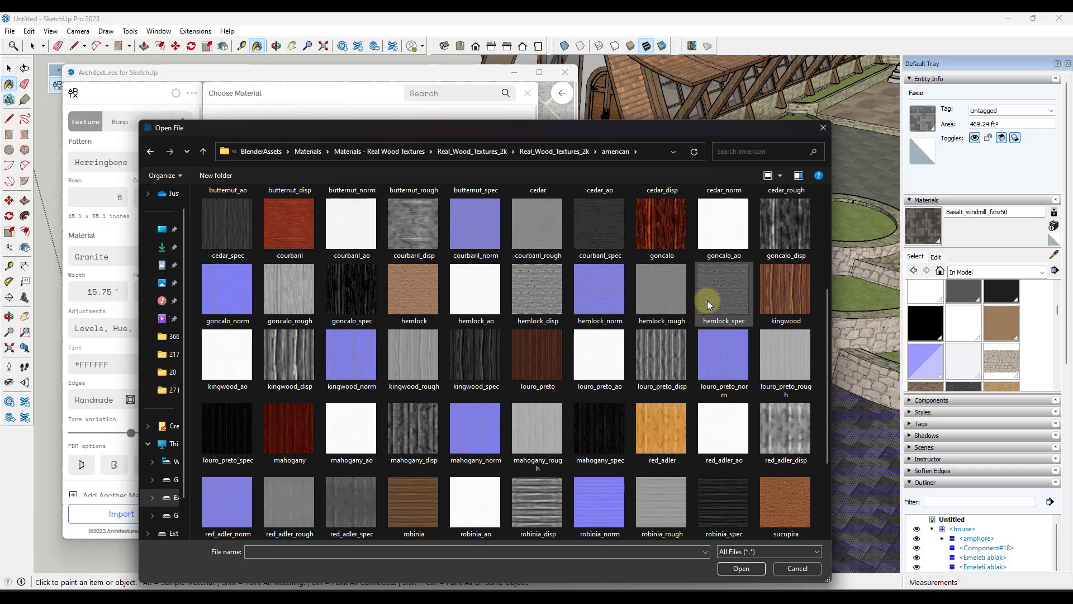
double_click(773, 287)
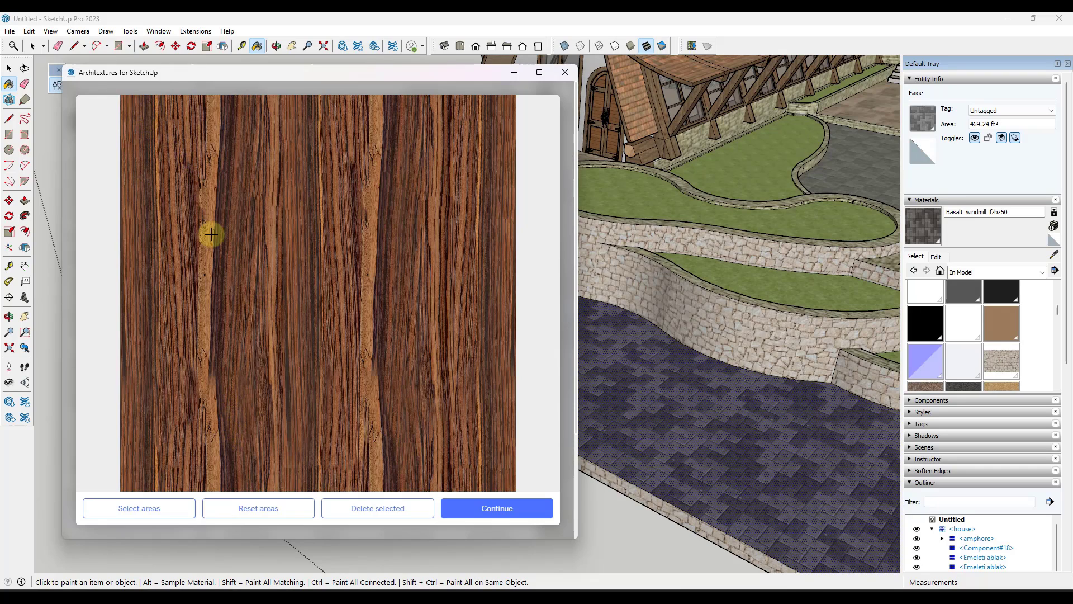
click(502, 512)
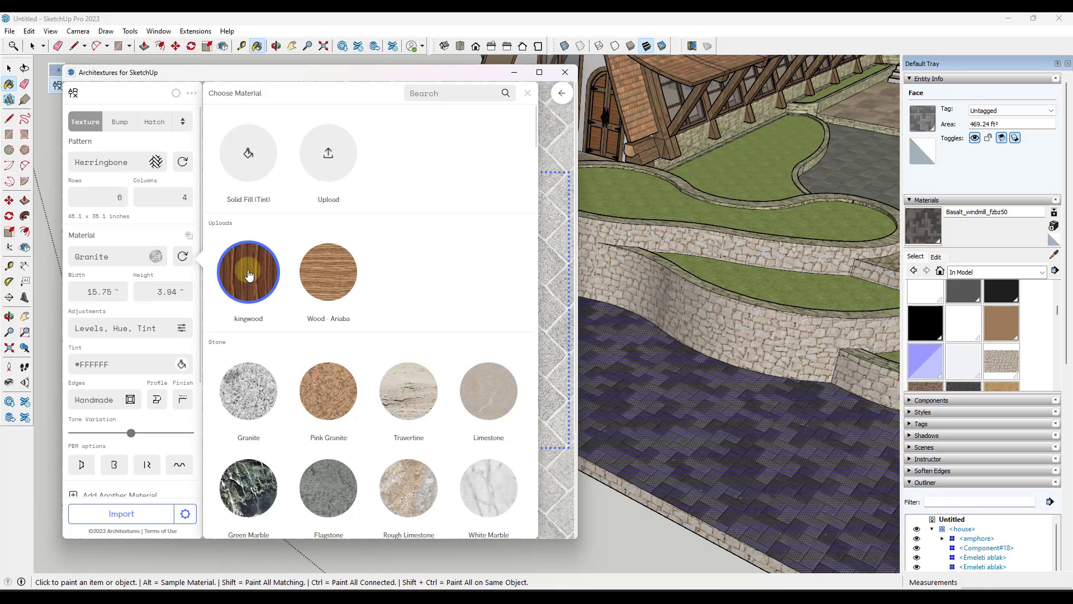
click(249, 274)
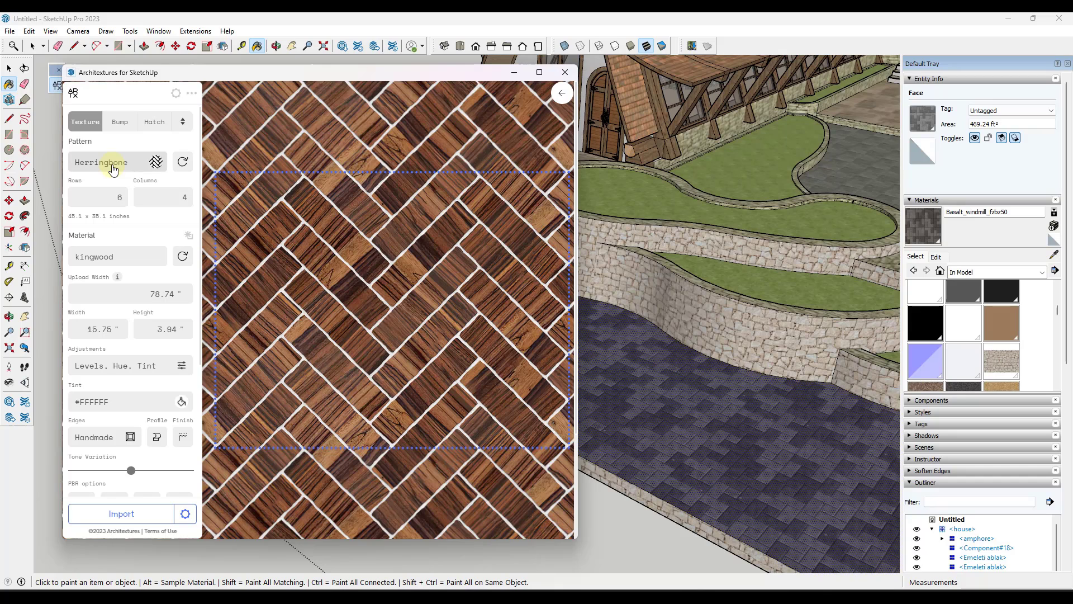
Set the kingwood texture's pattern to None so the wood image fills the whole tile
click(112, 167)
scroll(286, 163, up, 3)
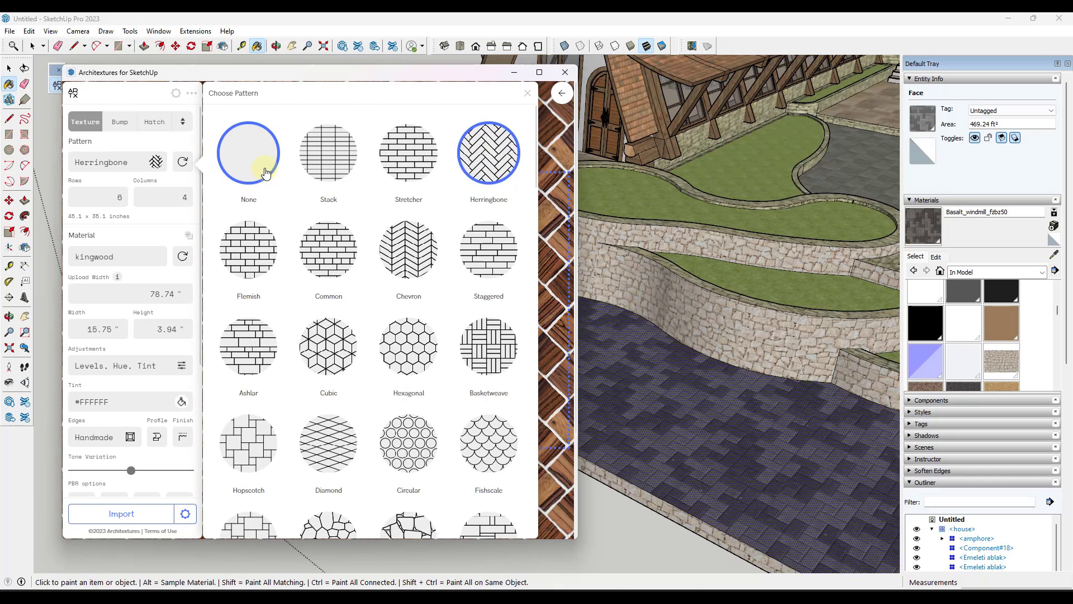
click(251, 150)
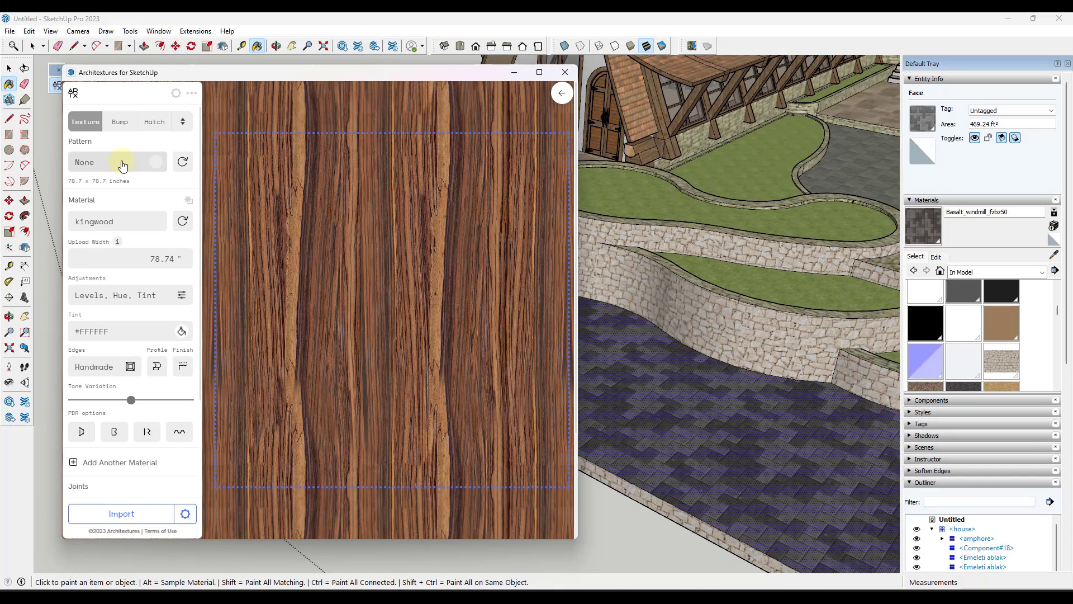
Try the Flemish, Cubic and Hexagonal patterns on the kingwood texture
click(118, 163)
click(258, 247)
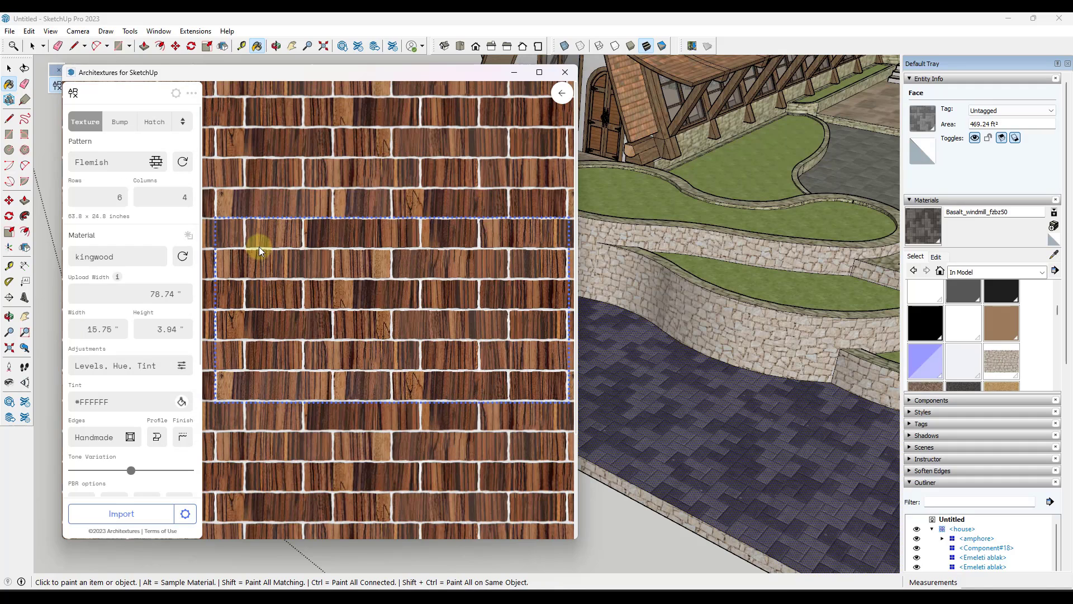
click(100, 163)
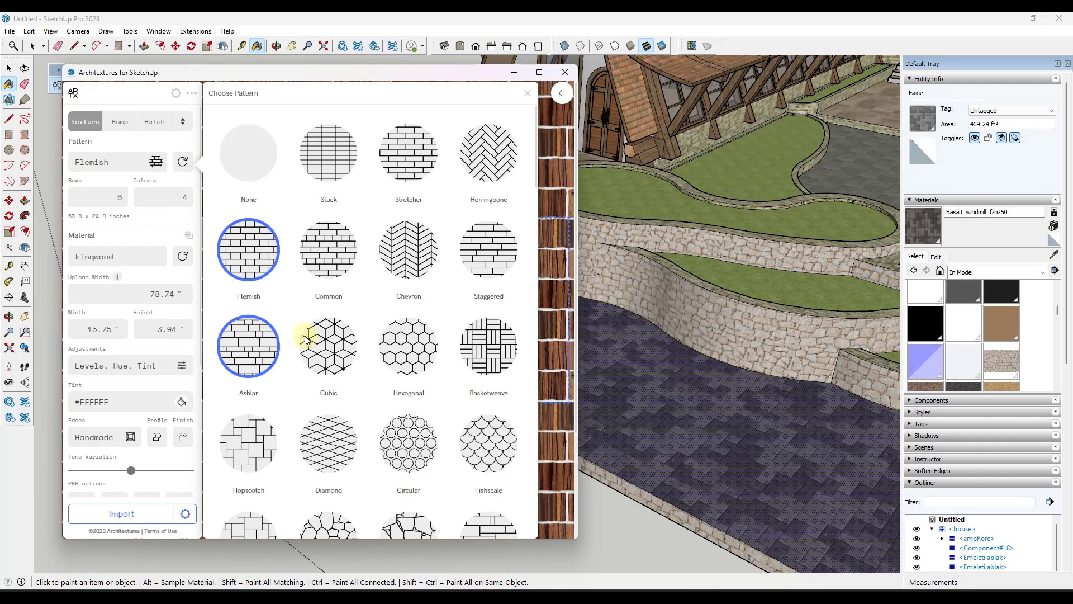
click(321, 340)
click(97, 162)
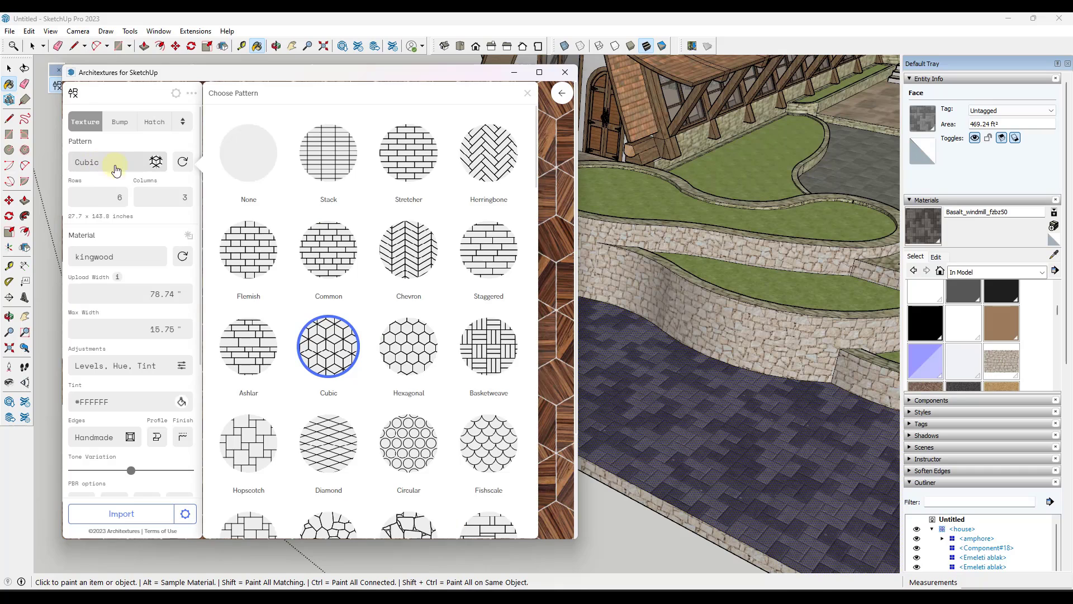
click(401, 351)
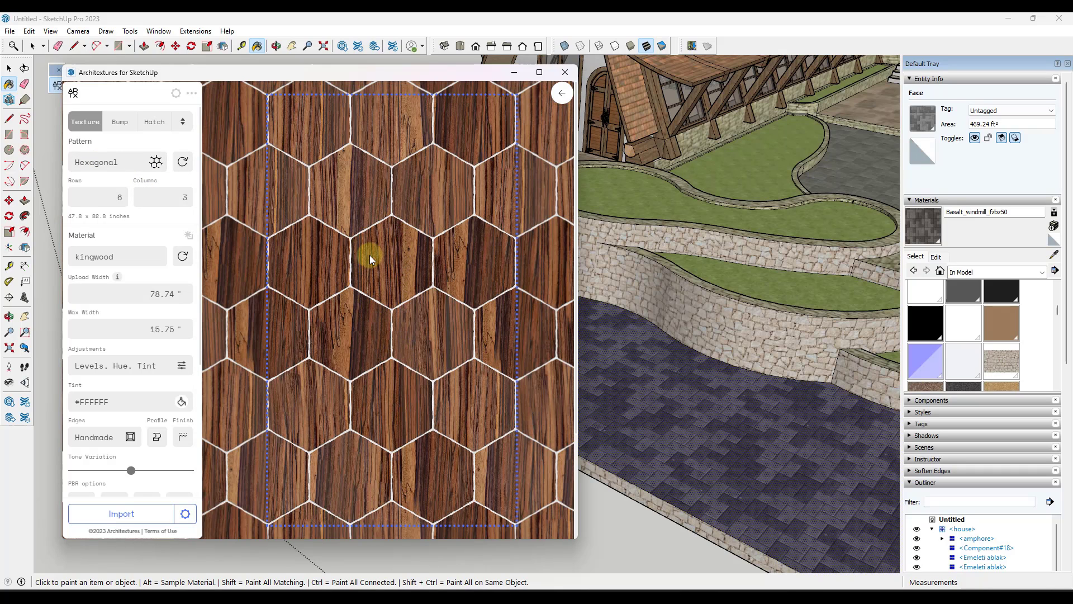
Browse the remaining patterns, return the kingwood texture to None and import it into the model
click(104, 162)
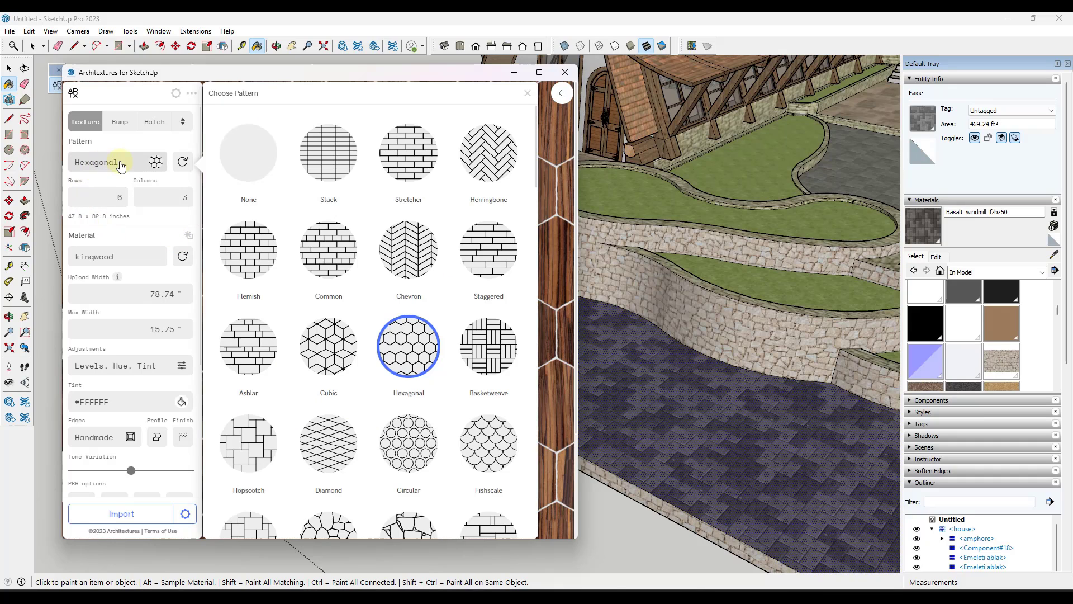
scroll(328, 343, down, 5)
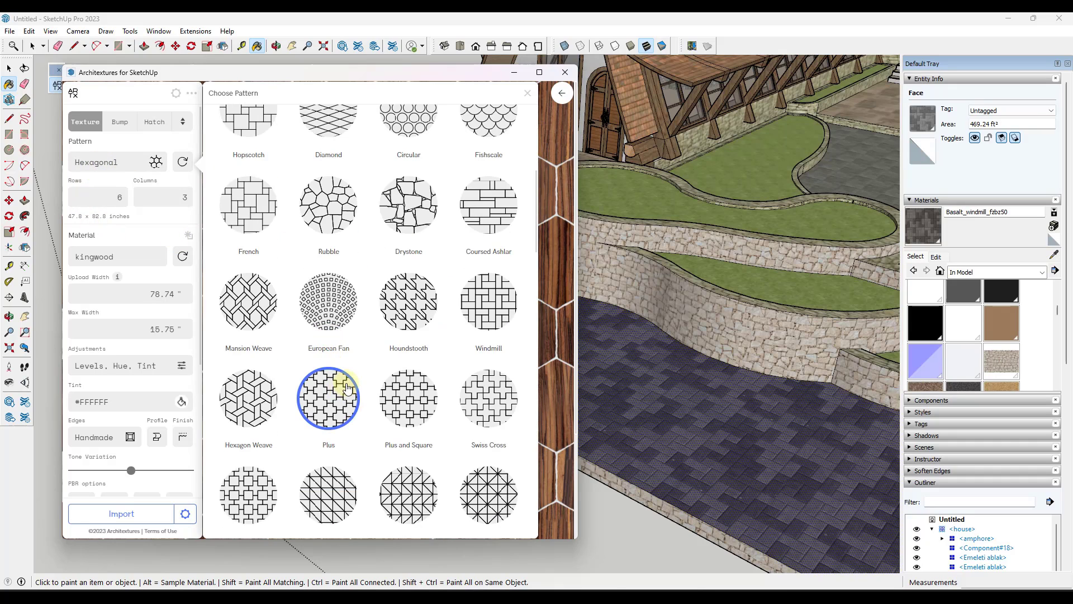
scroll(344, 380, up, 5)
click(243, 147)
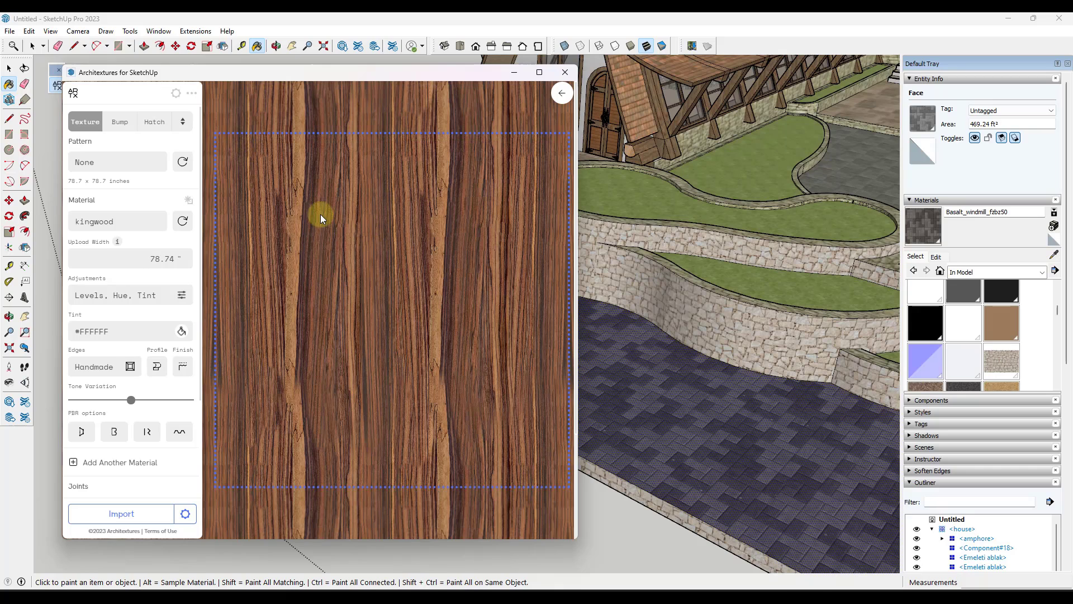
click(142, 514)
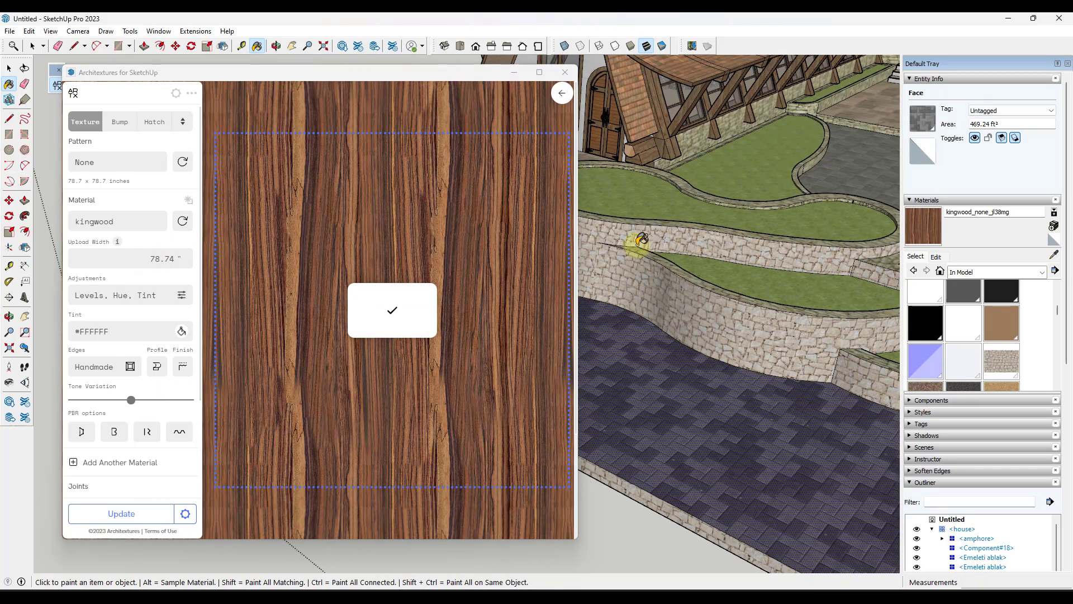
Paint the kingwood material onto the face of the first diagonal timber brace under the house's long roof
scroll(598, 258, down, 3)
scroll(690, 120, up, 5)
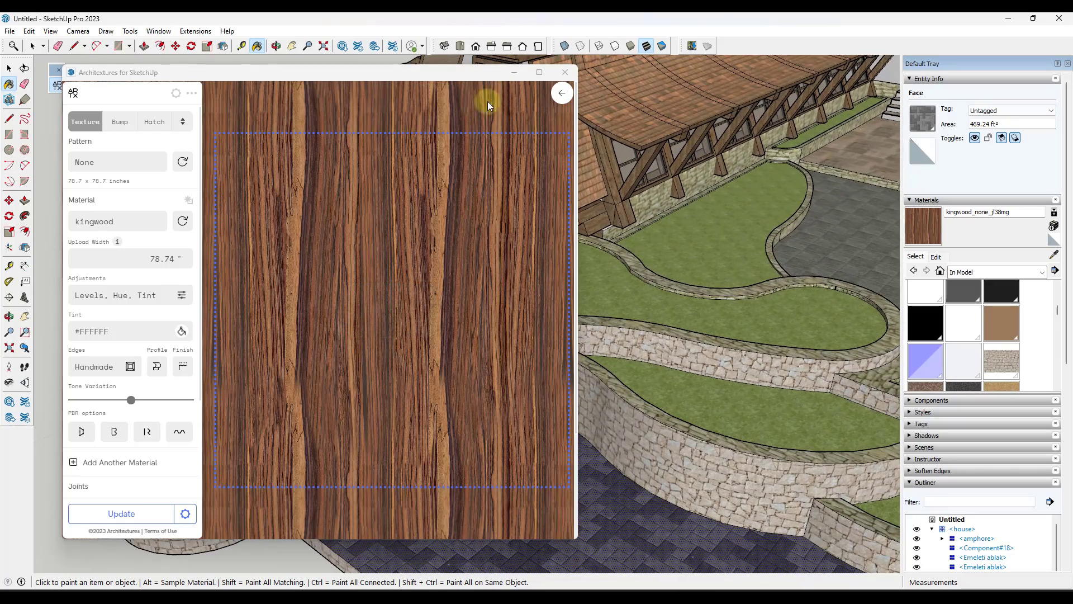
drag(460, 75, 397, 53)
scroll(655, 180, up, 5)
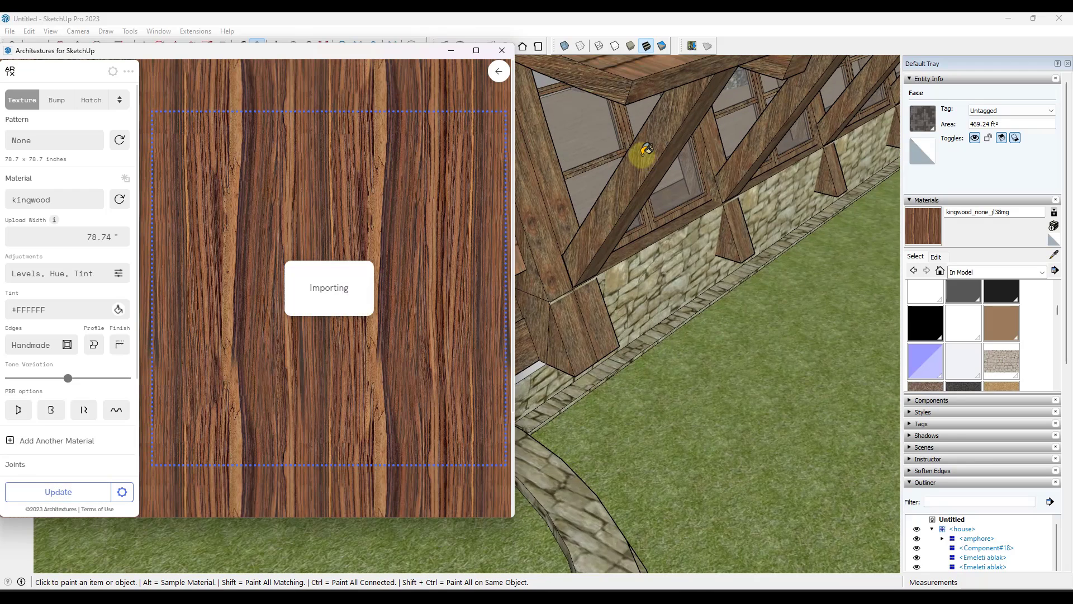
click(617, 235)
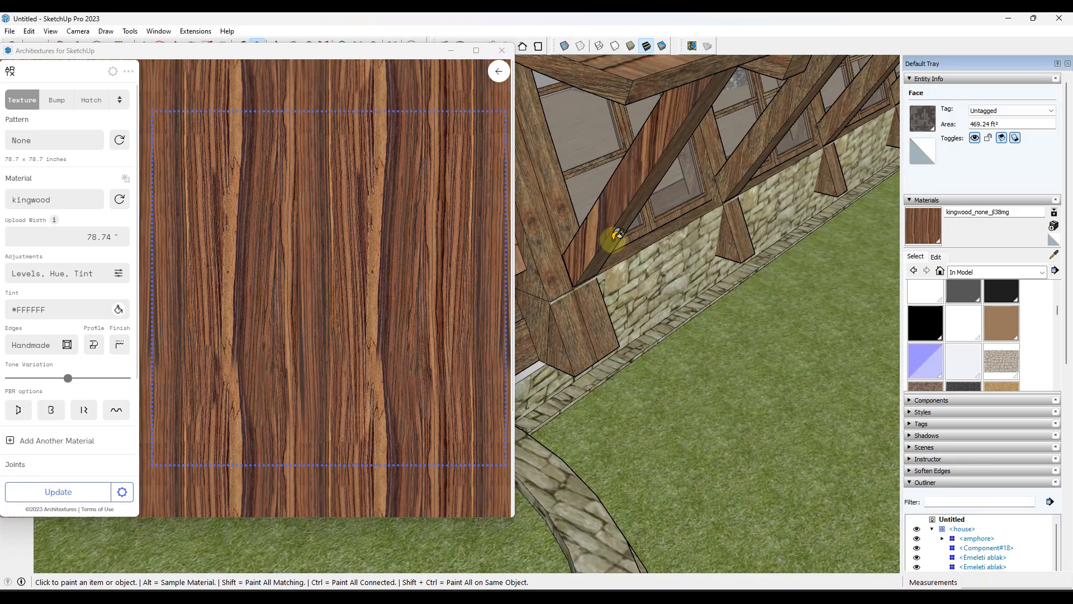
Rotate the kingwood texture on the painted brace face so the grain runs along the diagonal timber
right_click(634, 178)
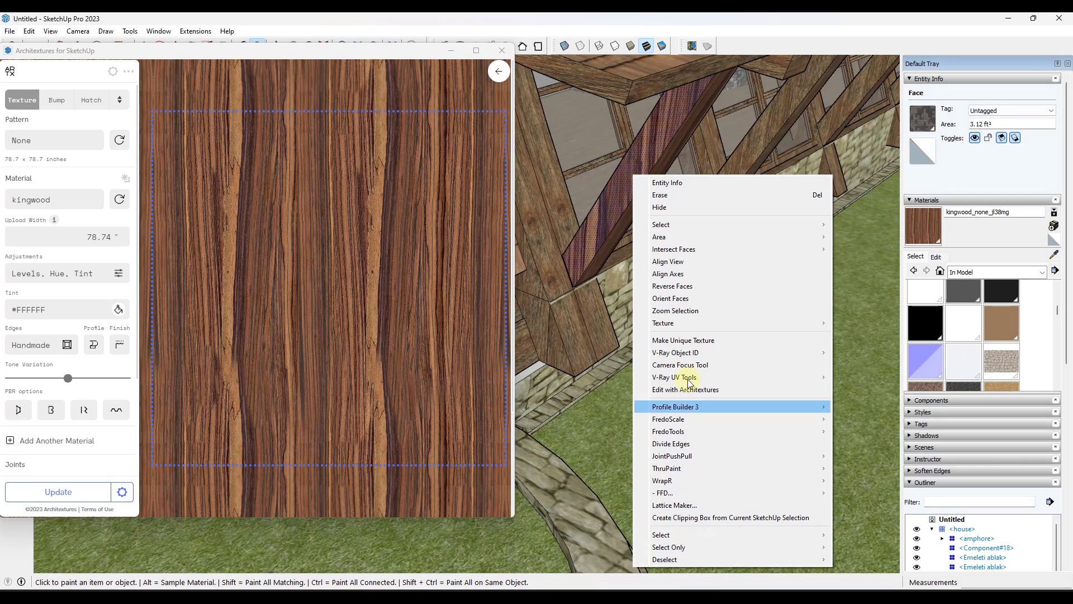
mouse_move(679, 321)
click(872, 324)
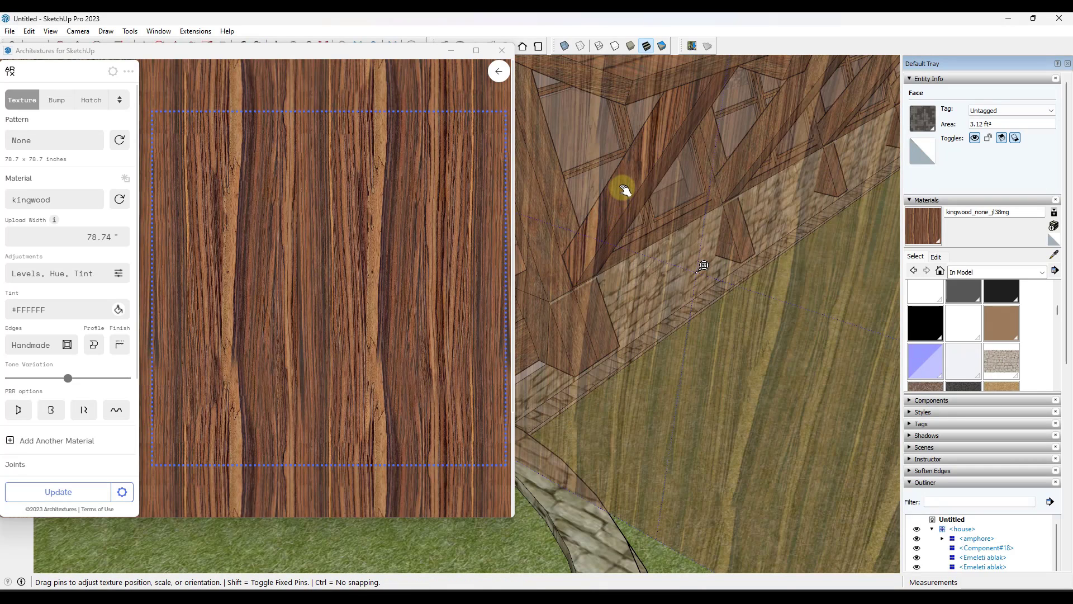
right_click(625, 191)
click(674, 283)
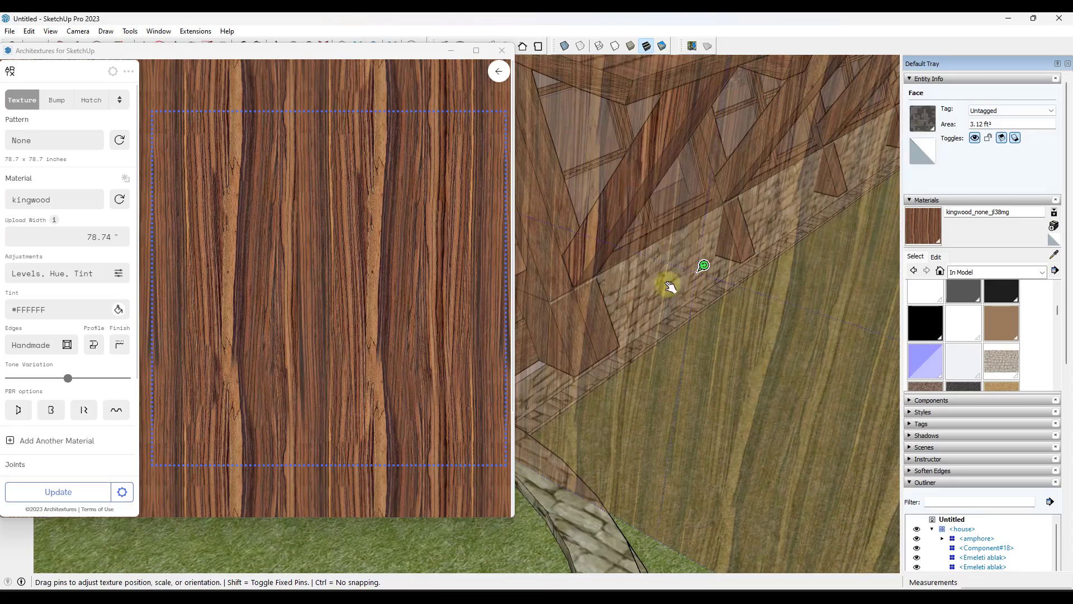
scroll(689, 287, down, 3)
drag(689, 287, 666, 335)
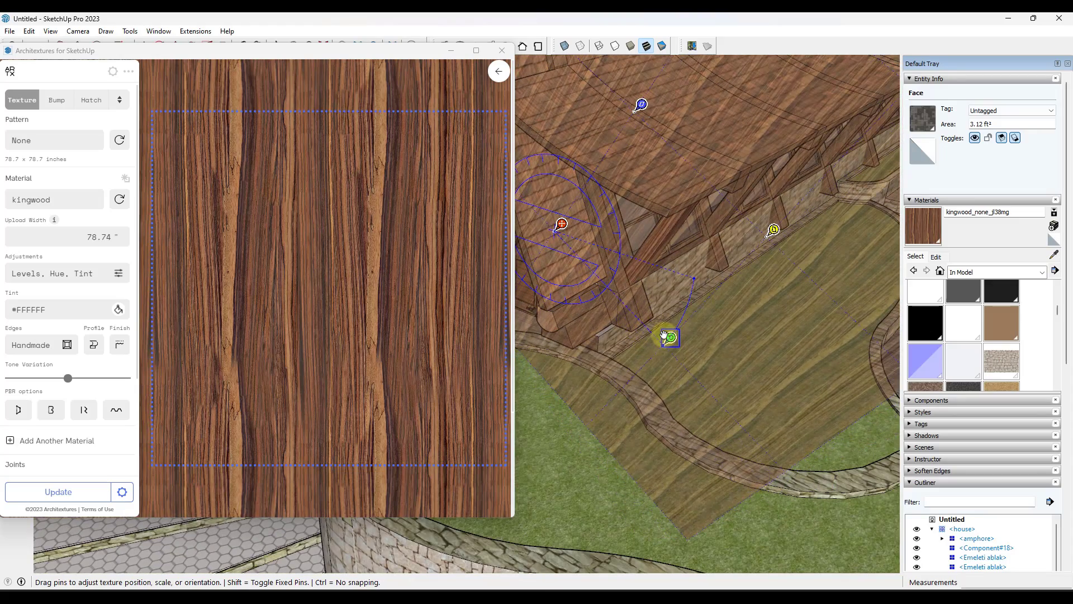
click(716, 297)
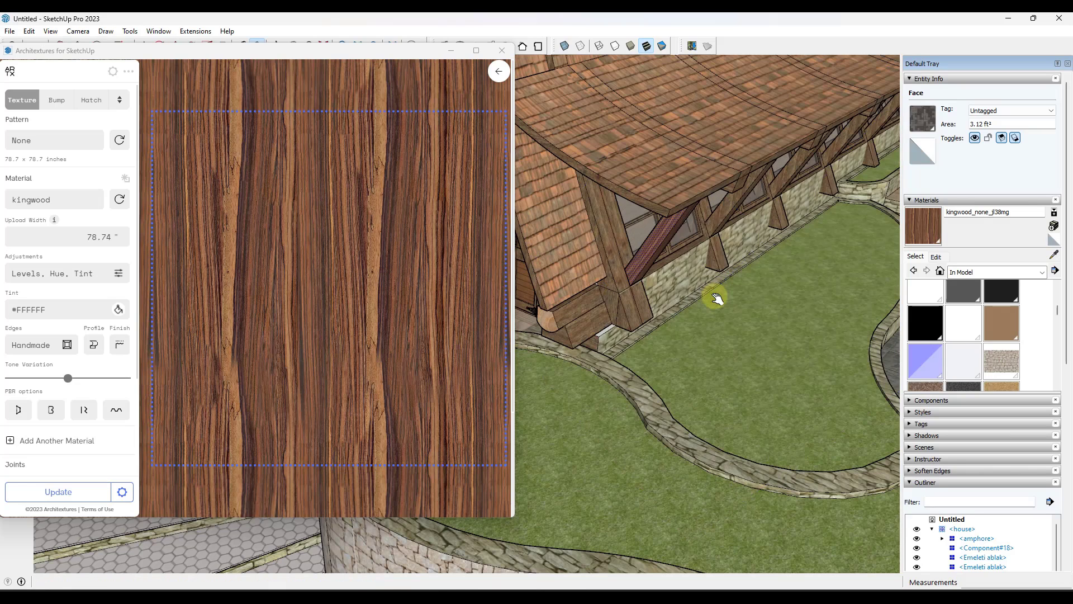
Sample the rotated kingwood from the brace and paint it onto the other diagonal braces along the wall
scroll(717, 297, up, 3)
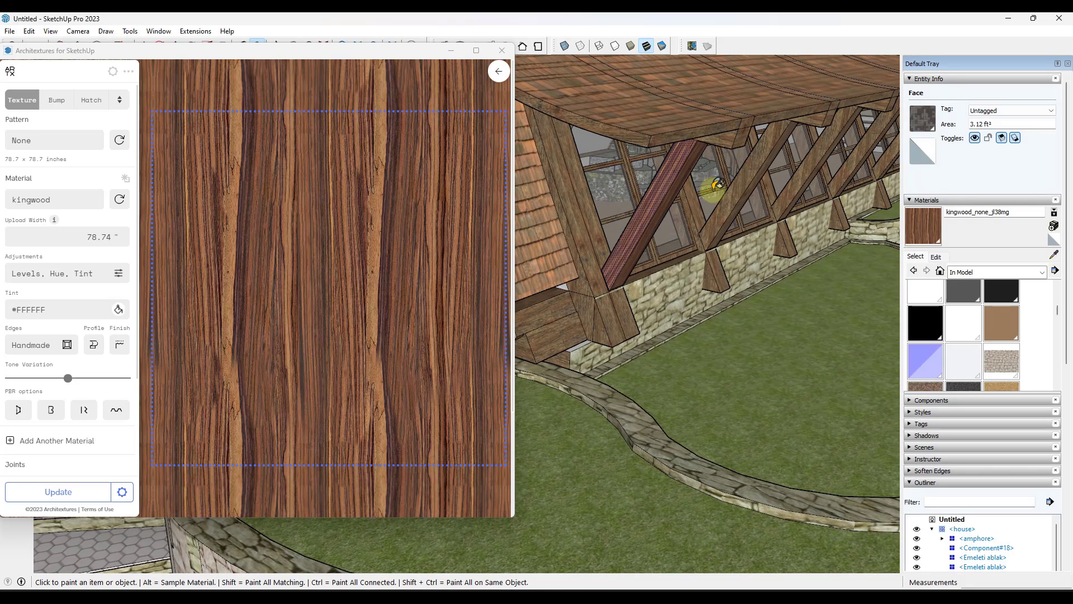
alt+click(683, 190)
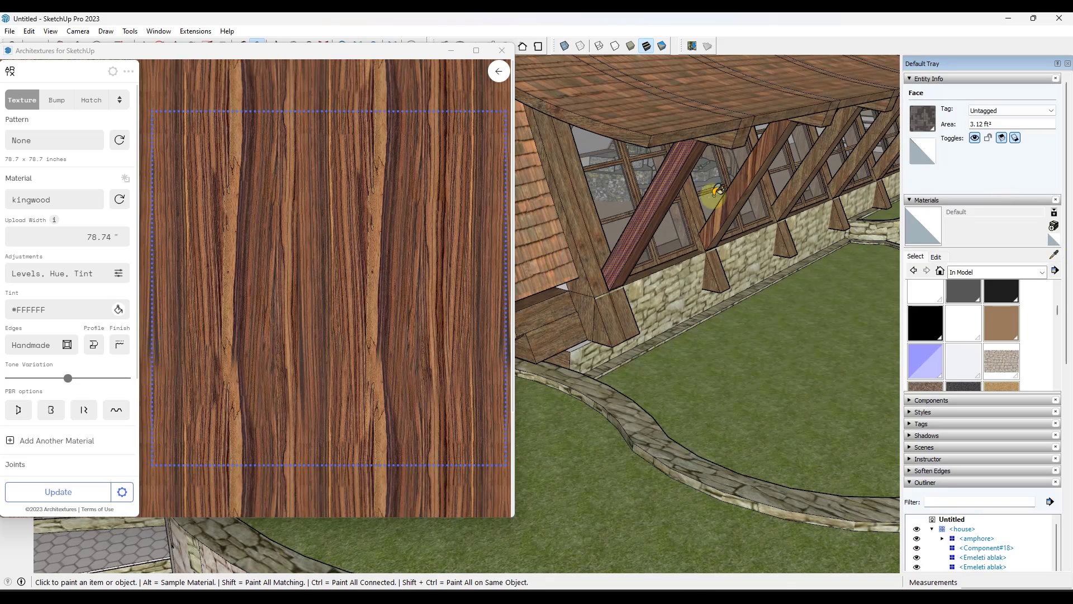
alt+click(661, 199)
scroll(777, 187, down, 3)
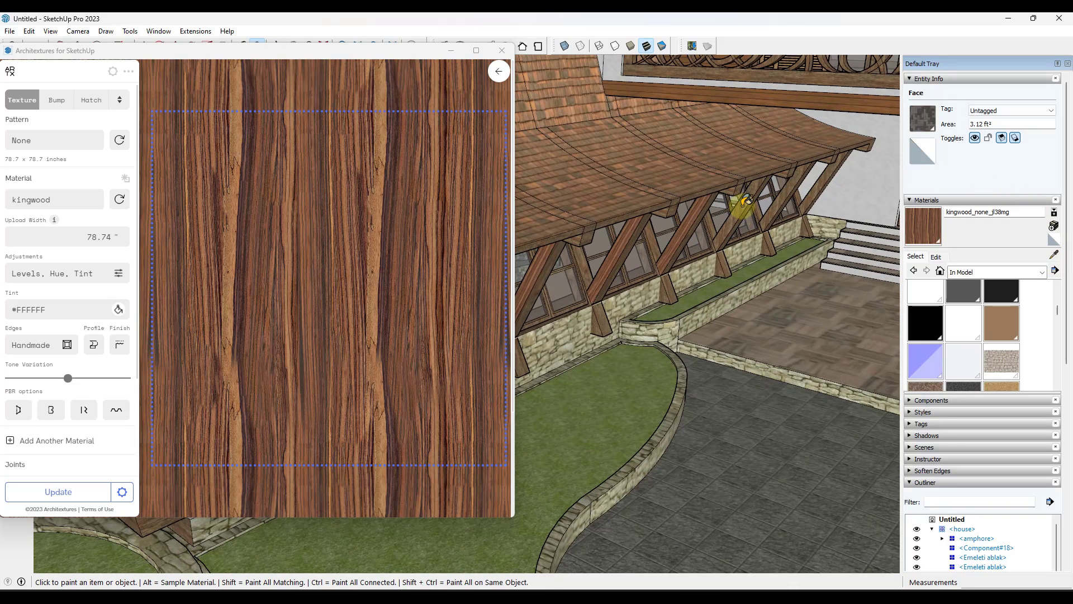
click(825, 178)
Paint the slanted corner post beside the tiled roof with kingwood and align the grain along the post
scroll(762, 238, down, 5)
scroll(589, 299, up, 5)
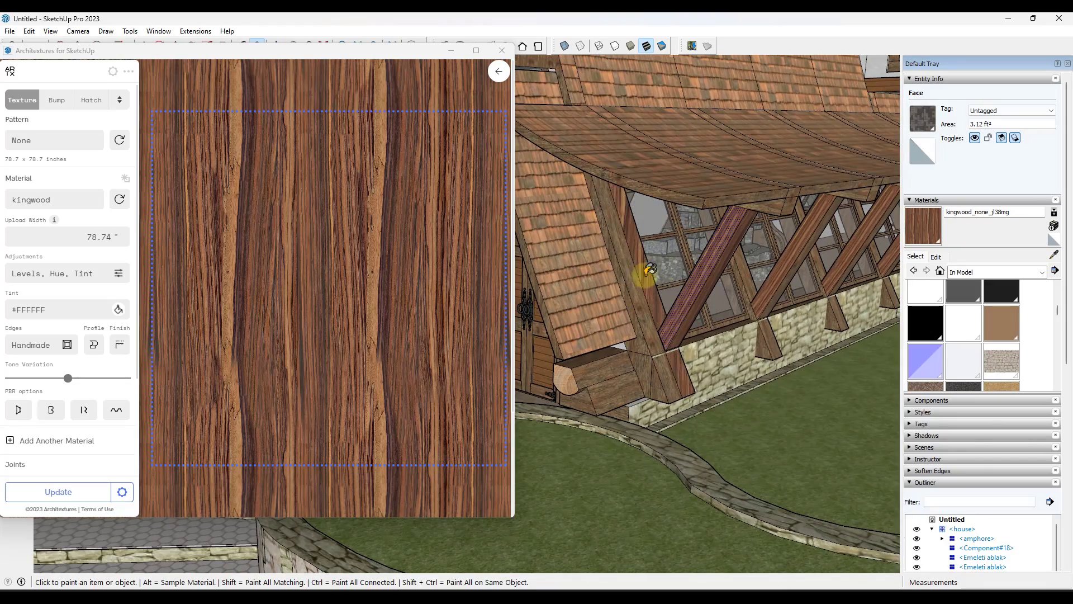
click(633, 286)
right_click(614, 252)
click(841, 165)
middle_drag(643, 268, 660, 282)
click(640, 297)
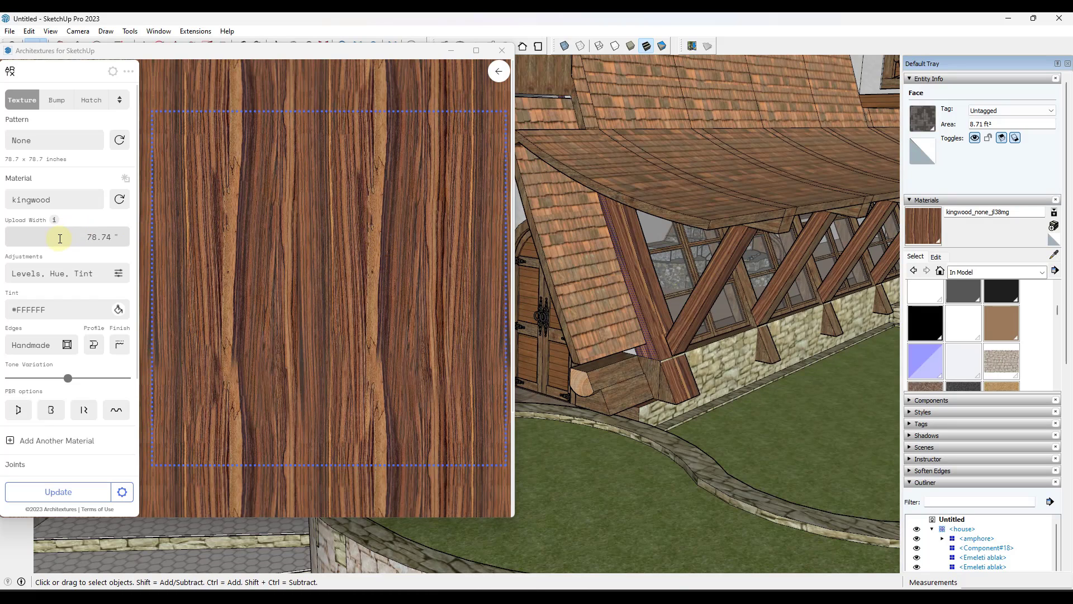
Set the kingwood texture's upload width to 48 inches, update the material and inspect the scaled grain on the timbers
drag(60, 239, 159, 236)
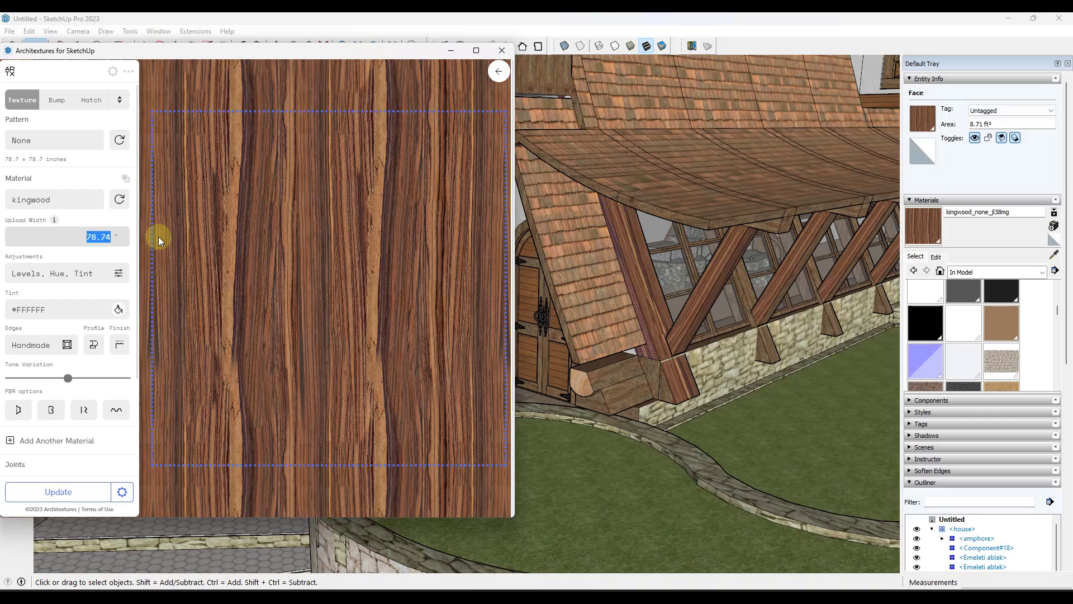
click(74, 142)
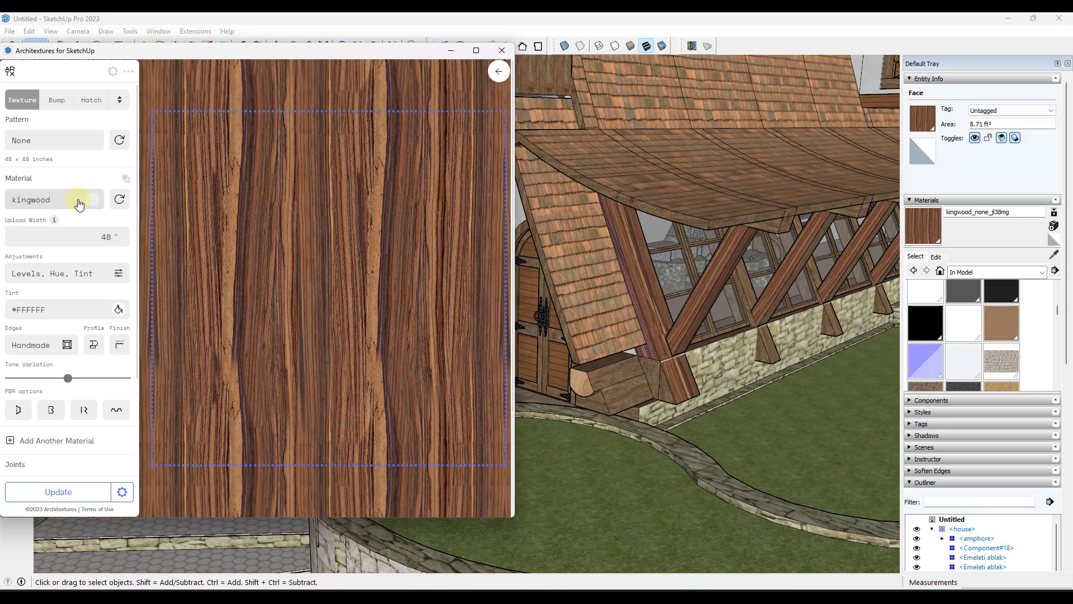
click(58, 492)
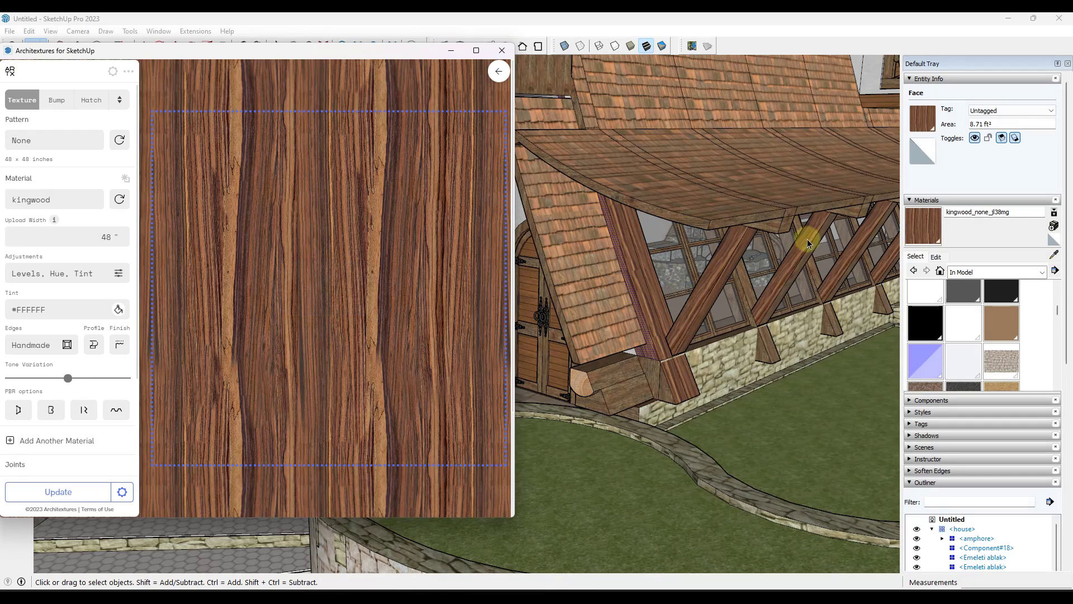
scroll(696, 273, up, 5)
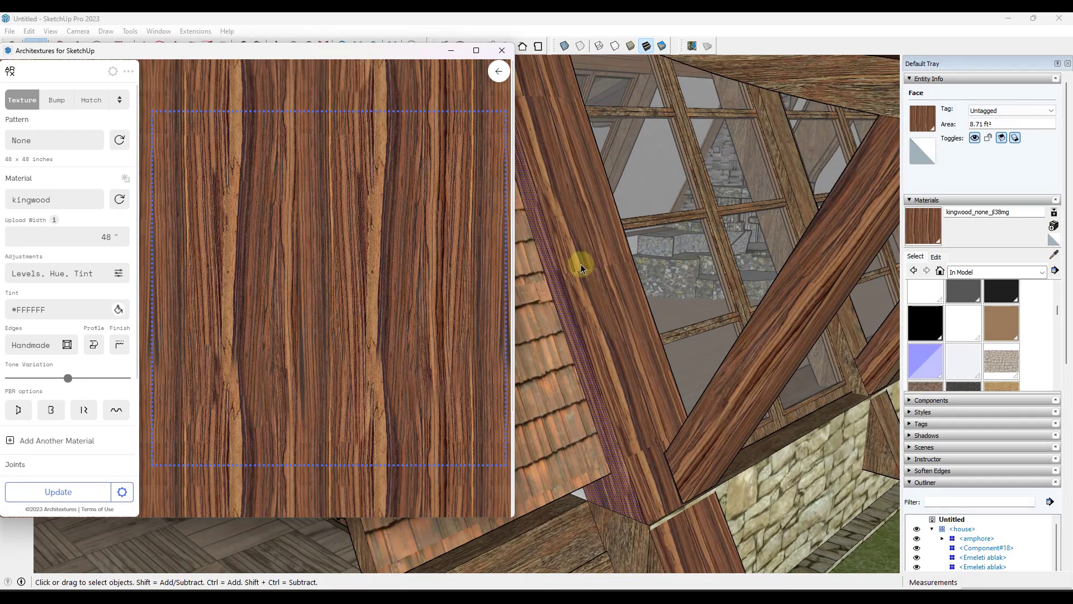
scroll(606, 300, down, 5)
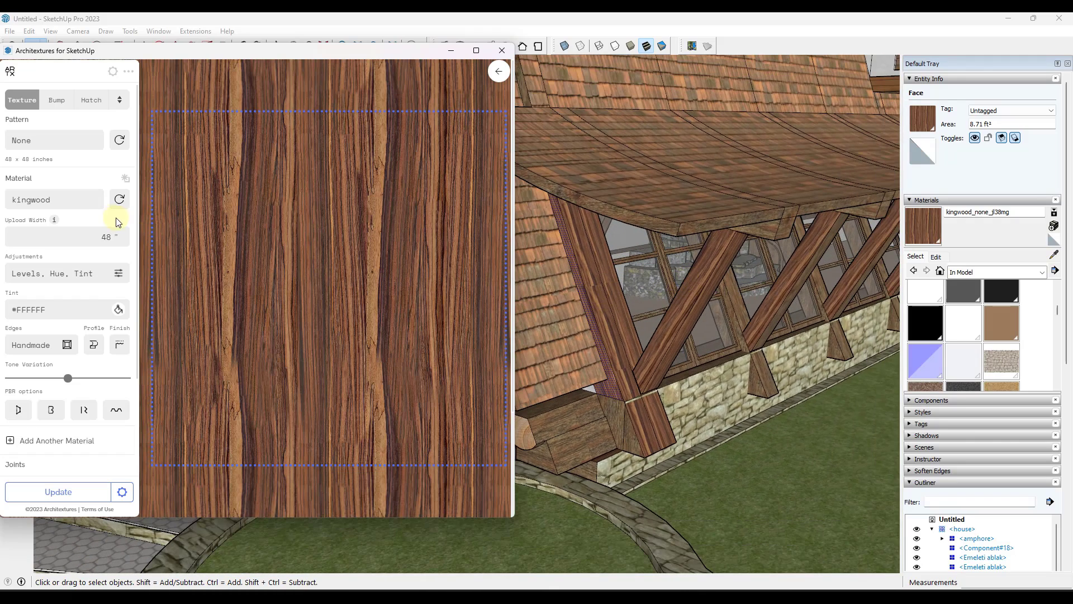
mouse_move(54, 222)
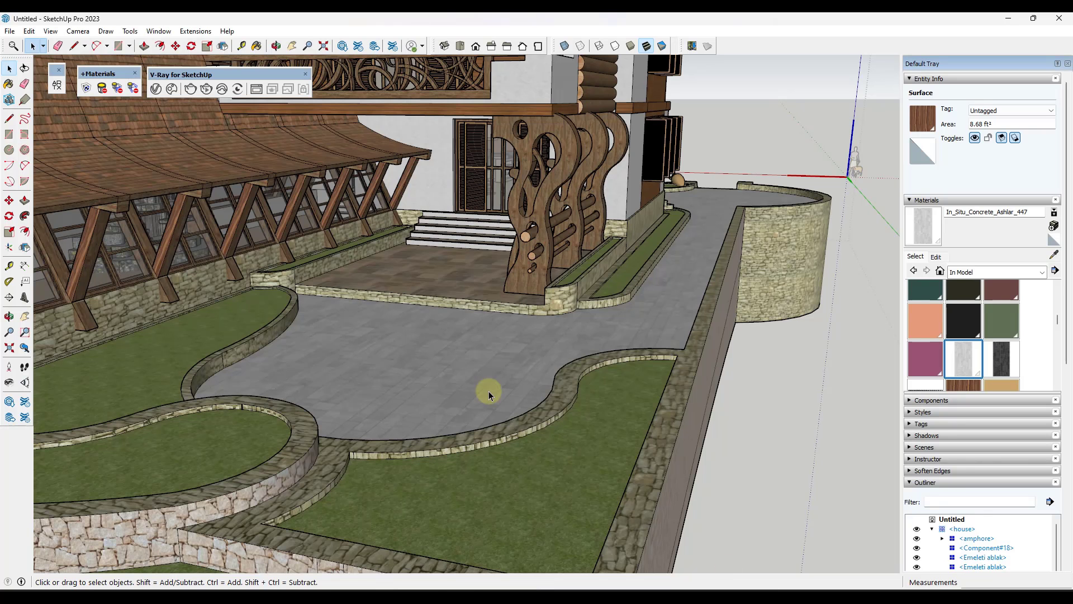
Reopen the Architextures library and open the Western Red Cedar Stack texture for editing
click(57, 85)
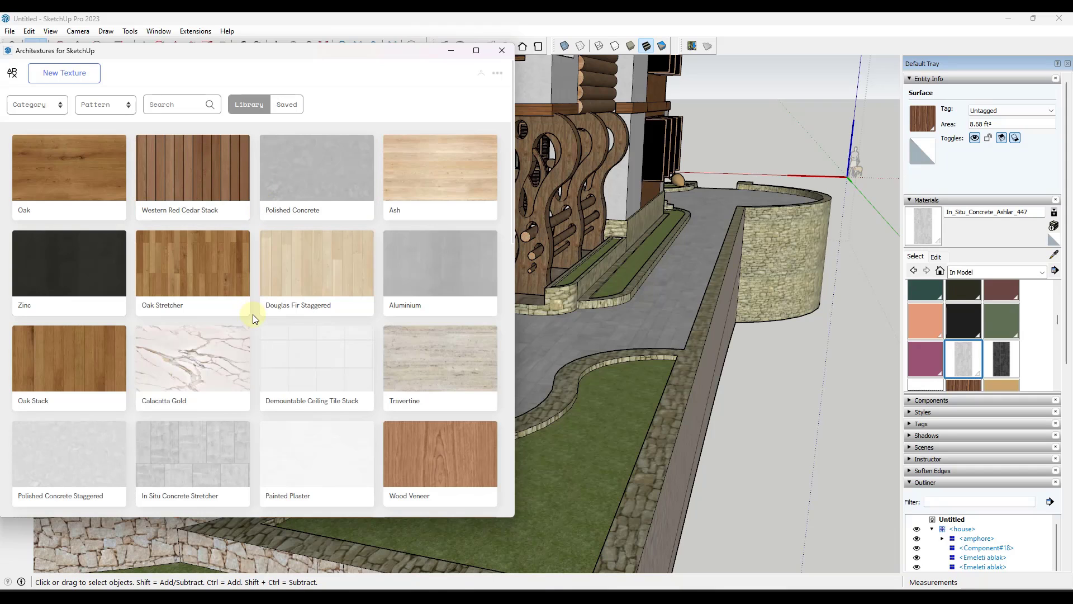
click(197, 155)
click(150, 504)
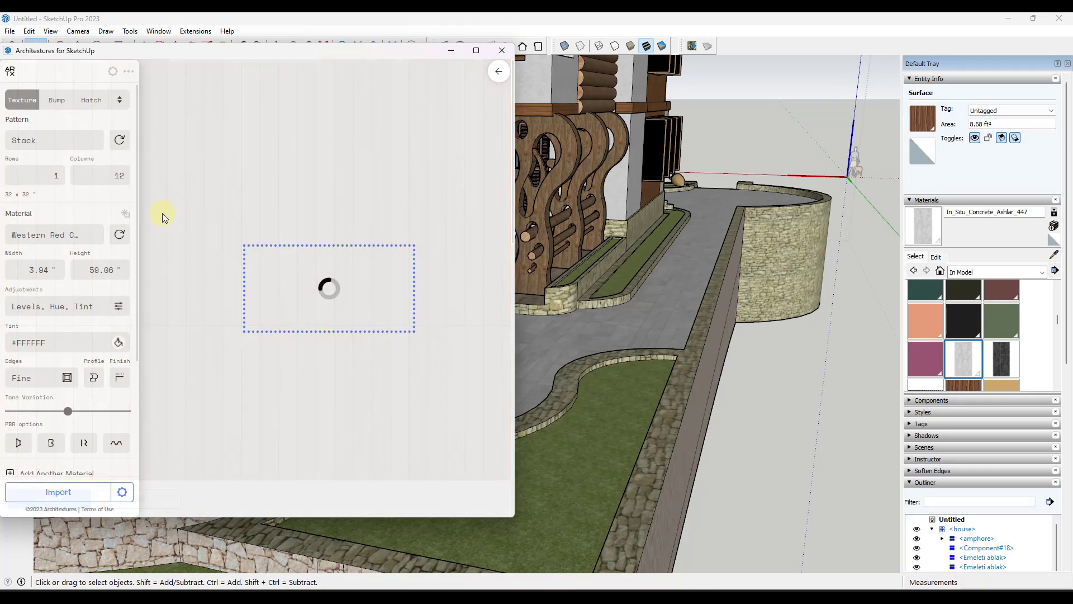
Preview the cedar stack texture's bump, hatch and displacement outputs and return to its texture view
click(56, 101)
click(93, 104)
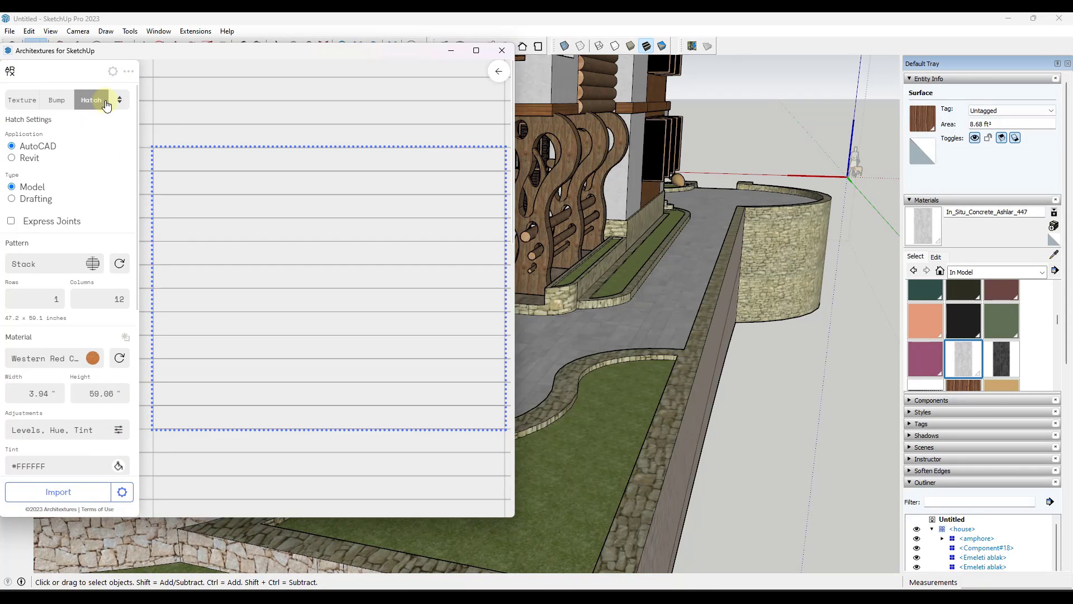
click(119, 101)
click(135, 161)
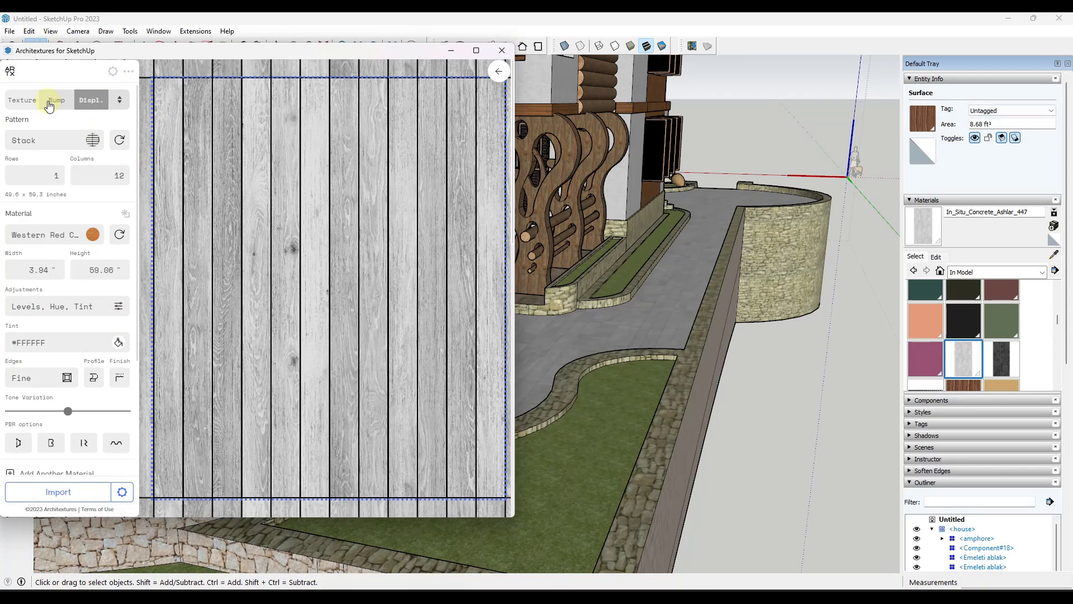
click(24, 101)
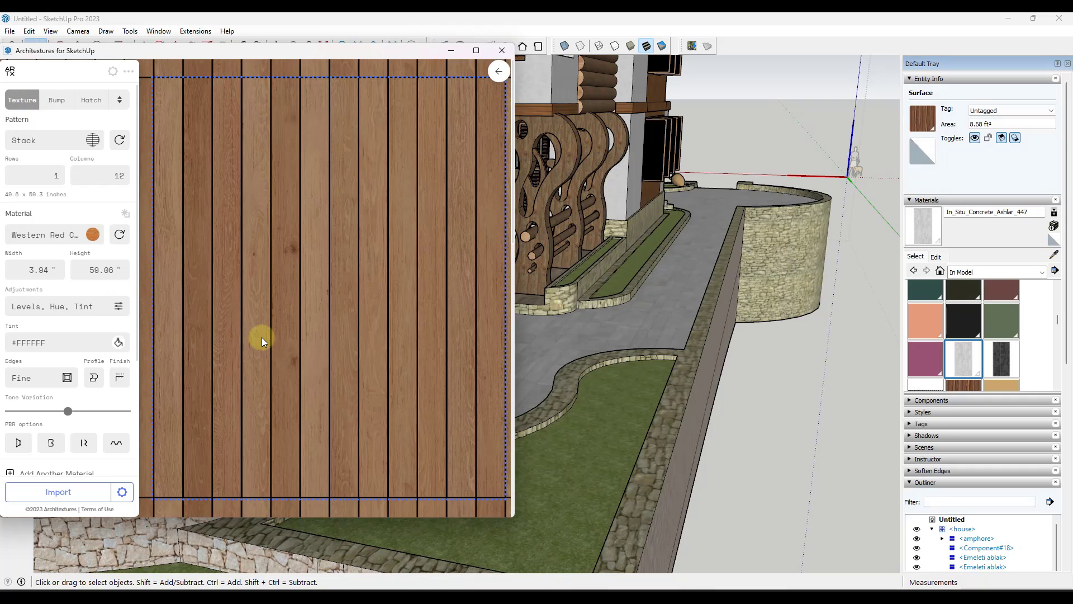
scroll(112, 344, down, 3)
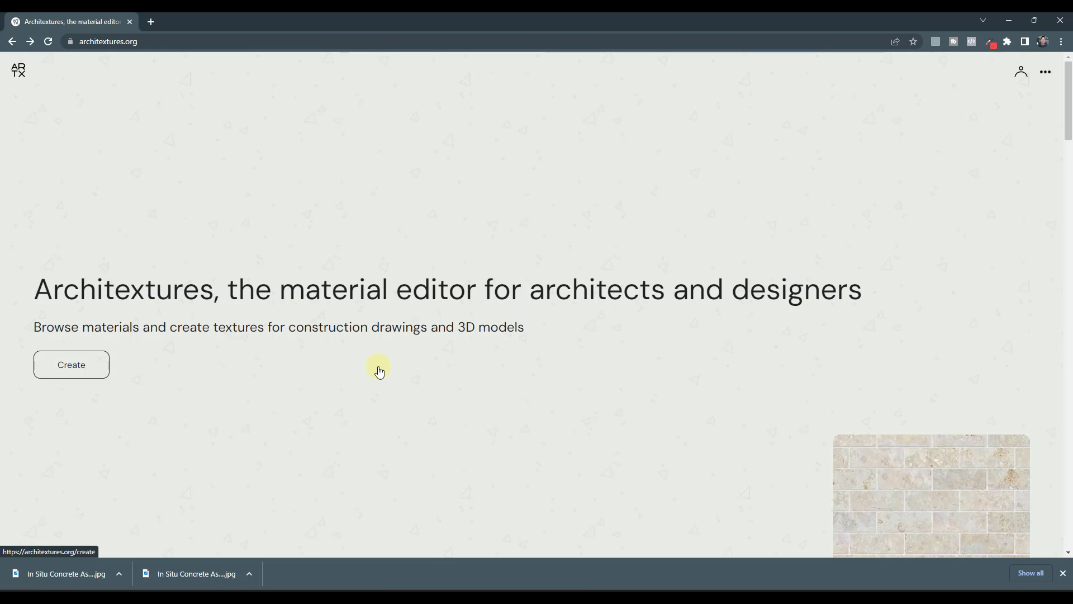
Browse the website's seamless textures and open the In Situ Concrete Stretcher texture for editing
scroll(379, 369, down, 8)
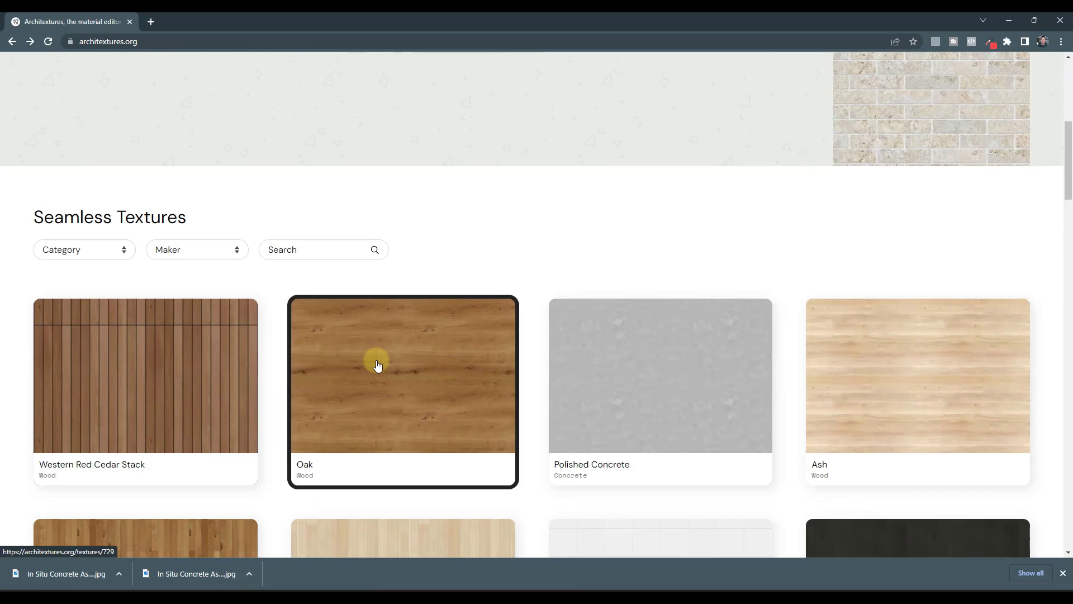
scroll(378, 364, down, 3)
scroll(501, 390, down, 5)
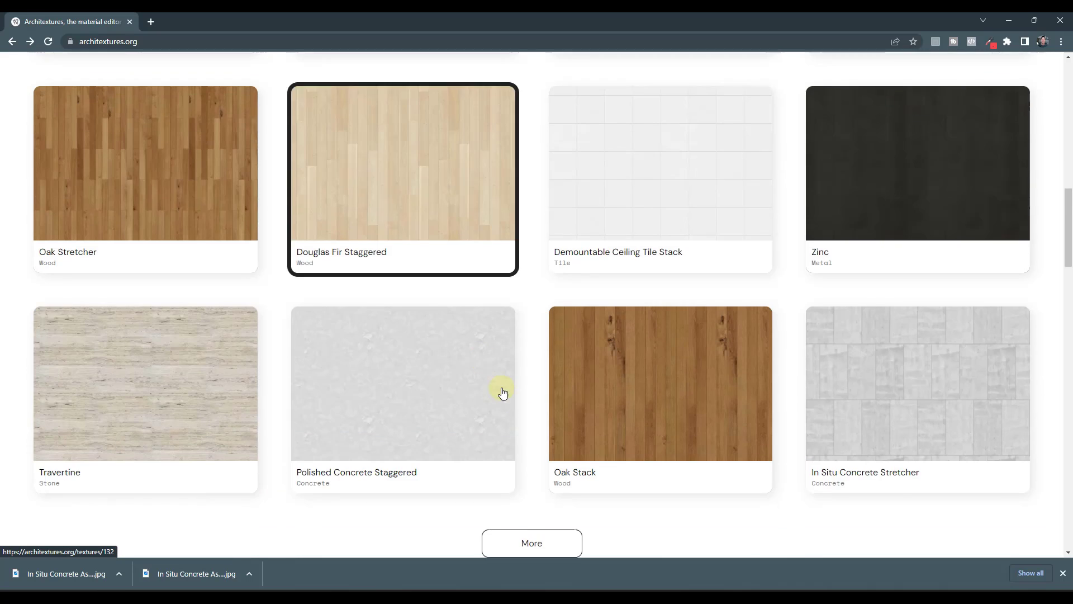
scroll(485, 389, up, 4)
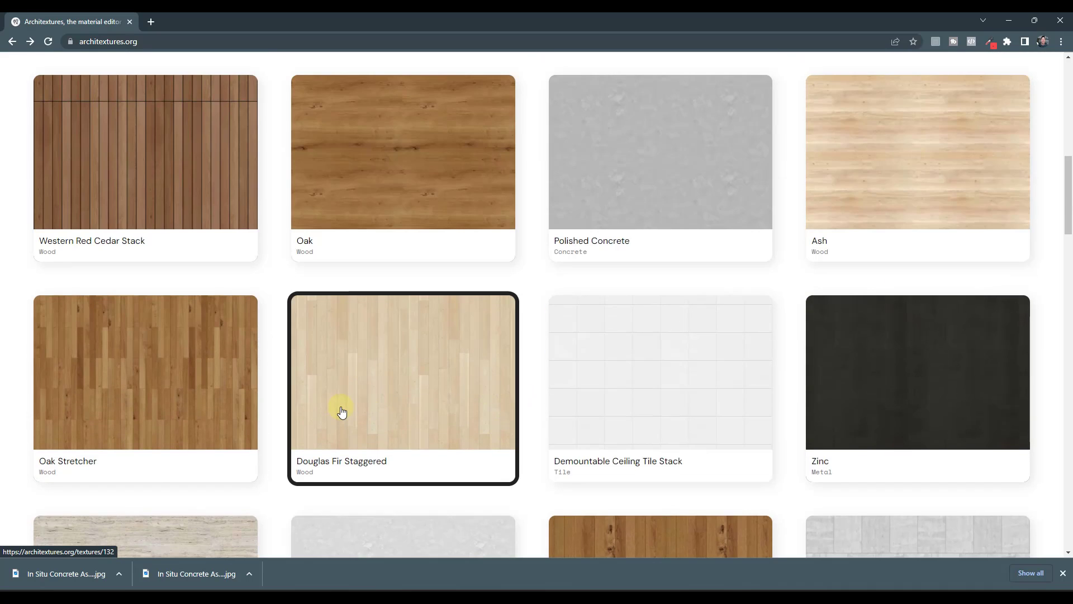
scroll(405, 381, down, 7)
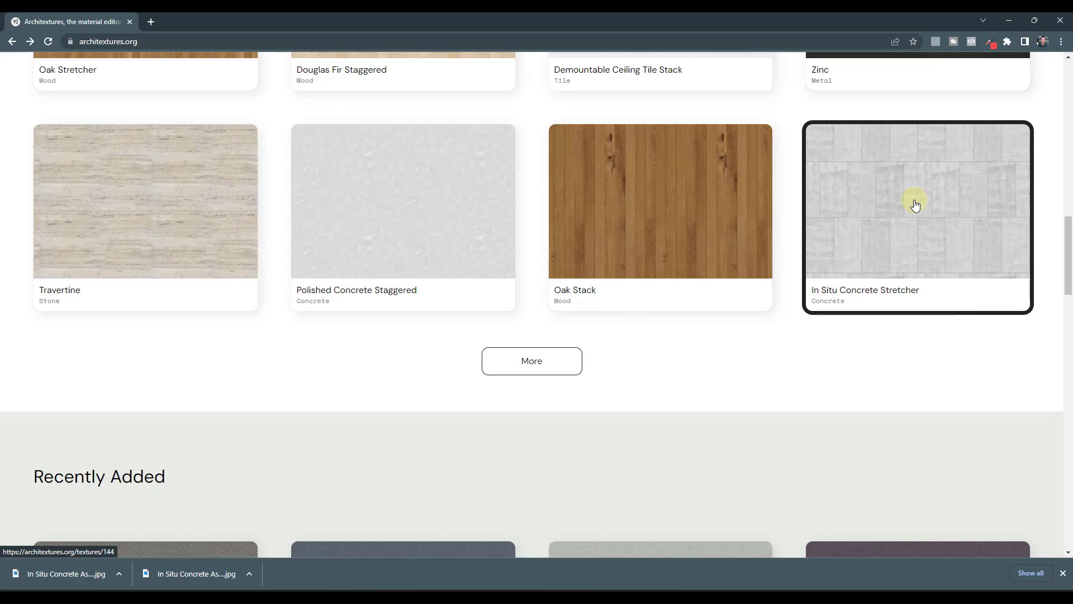
click(916, 204)
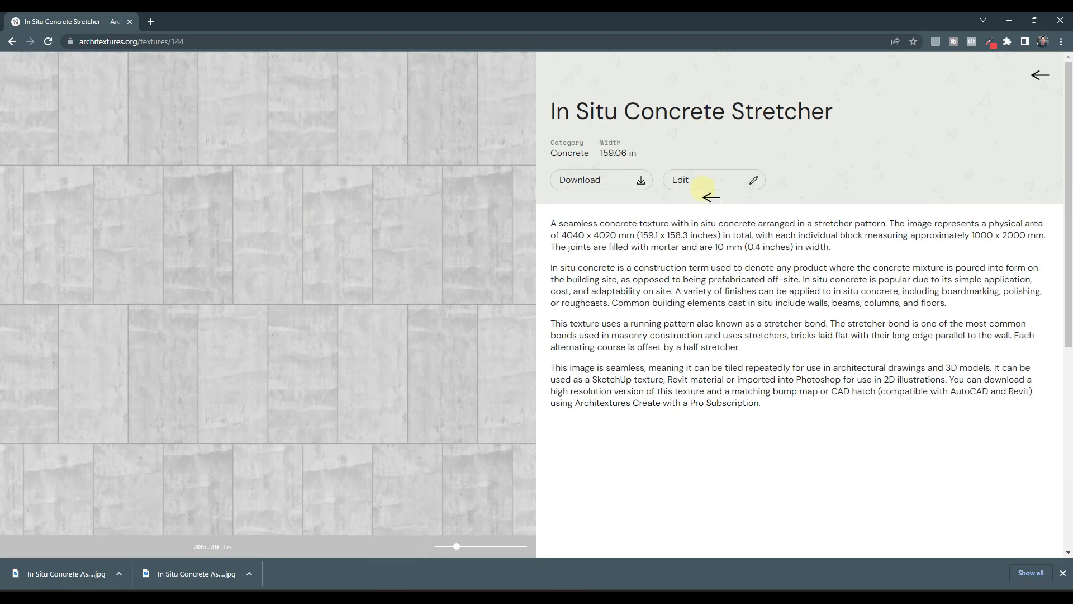
click(704, 185)
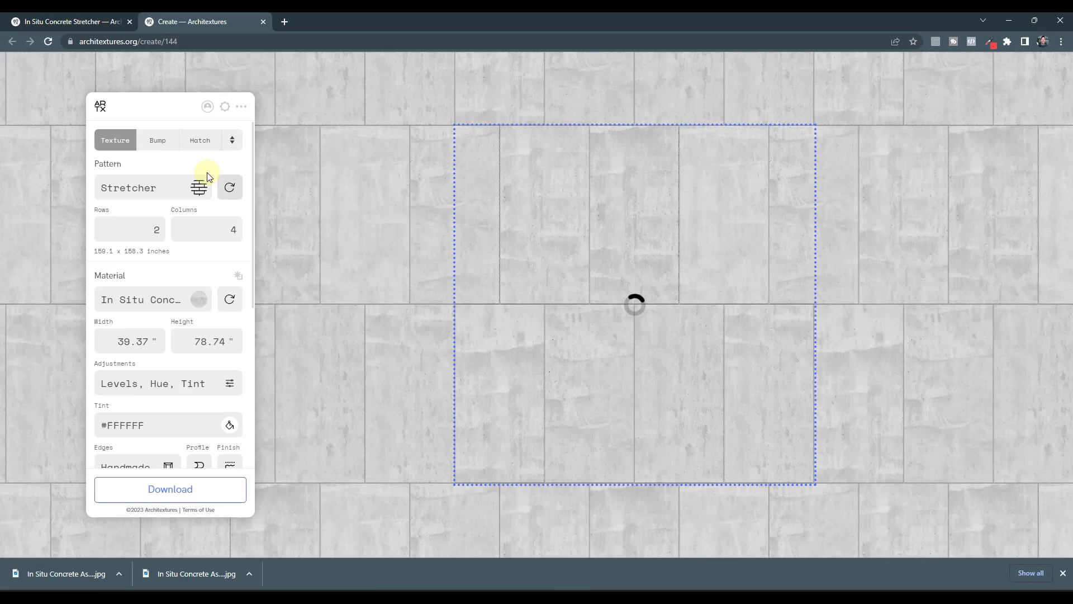
Preview the concrete stretcher texture's bump and roughness outputs
click(159, 144)
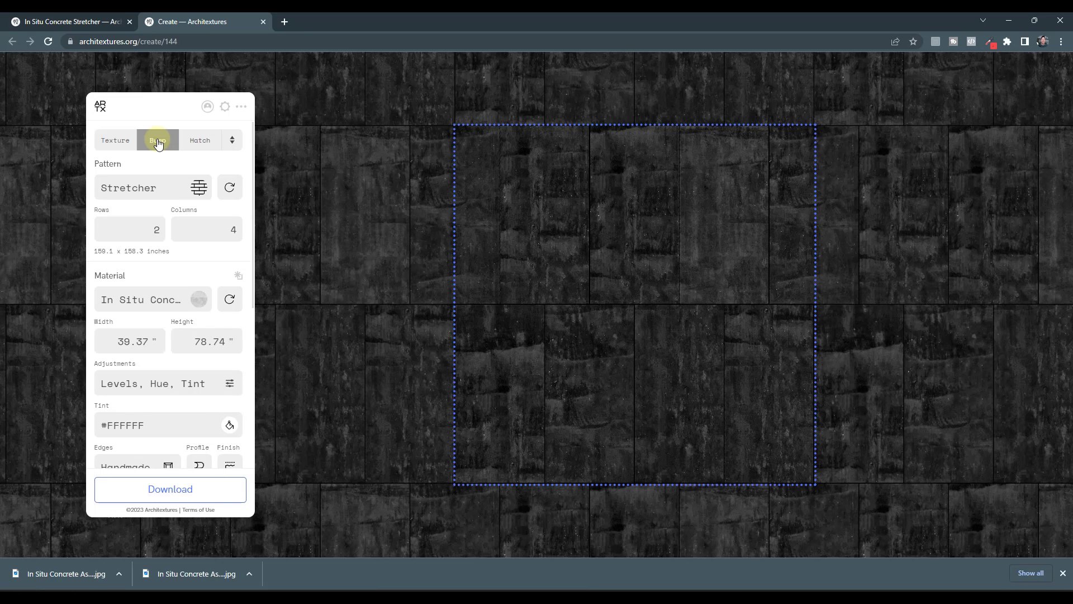
click(234, 143)
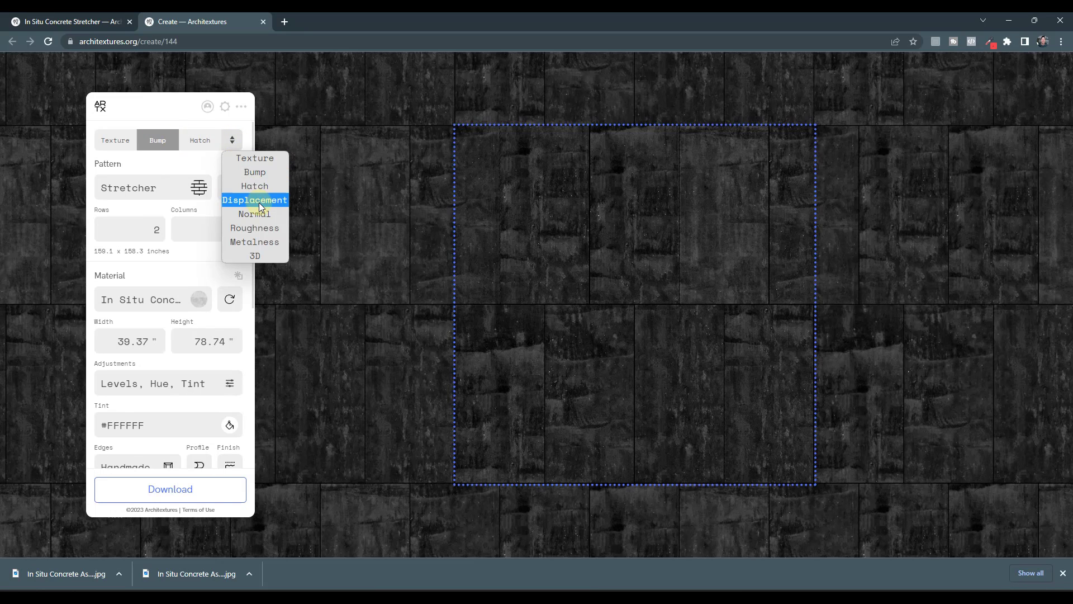
click(264, 228)
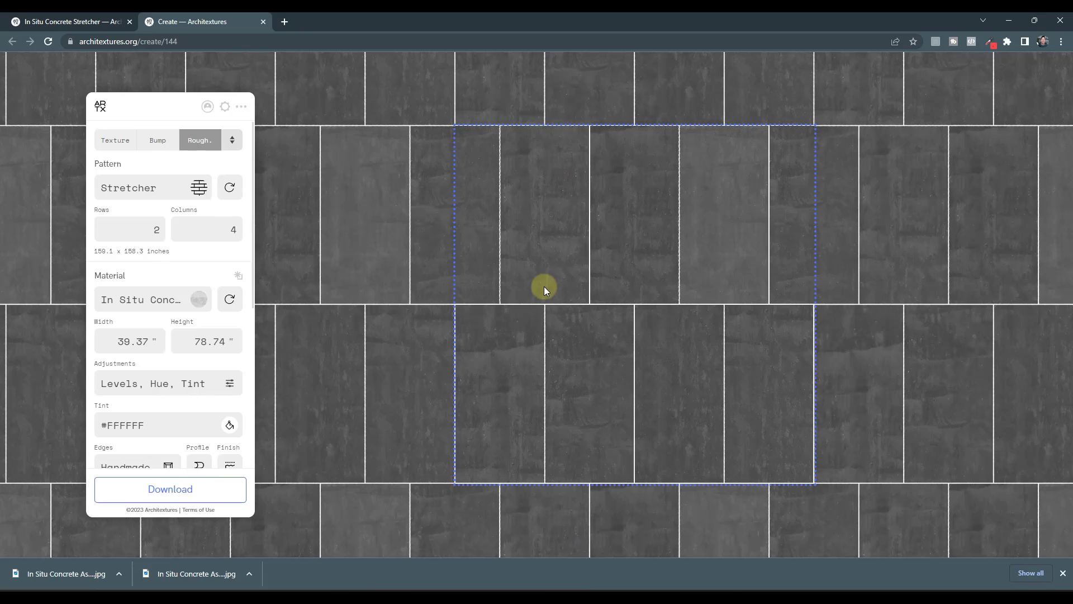
Fine-tune the roughness image brightness in the concrete material's PBR roughness options and close them
scroll(186, 326, down, 5)
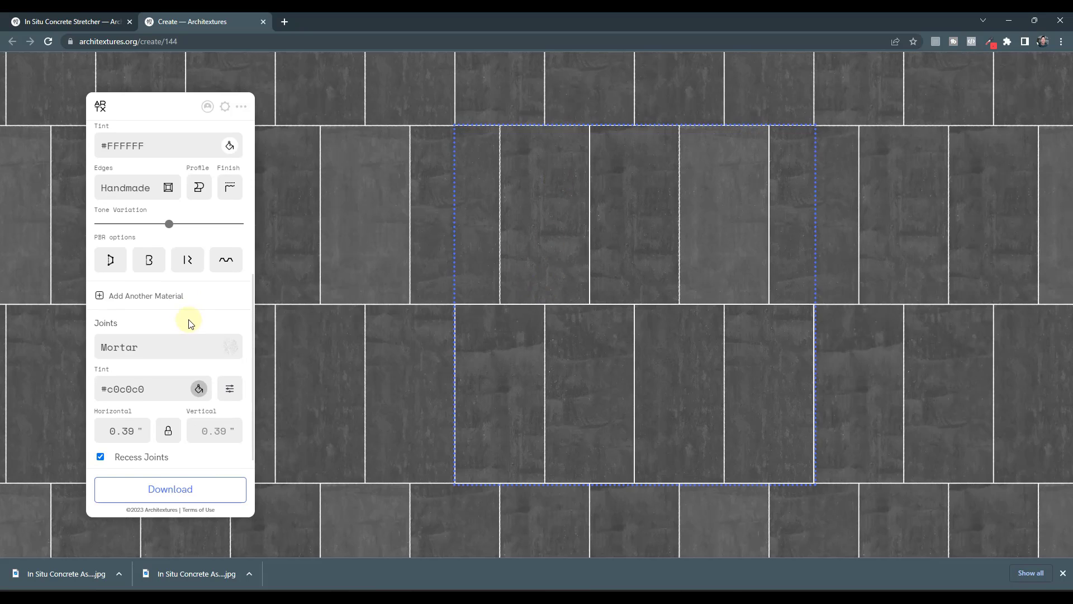
click(178, 261)
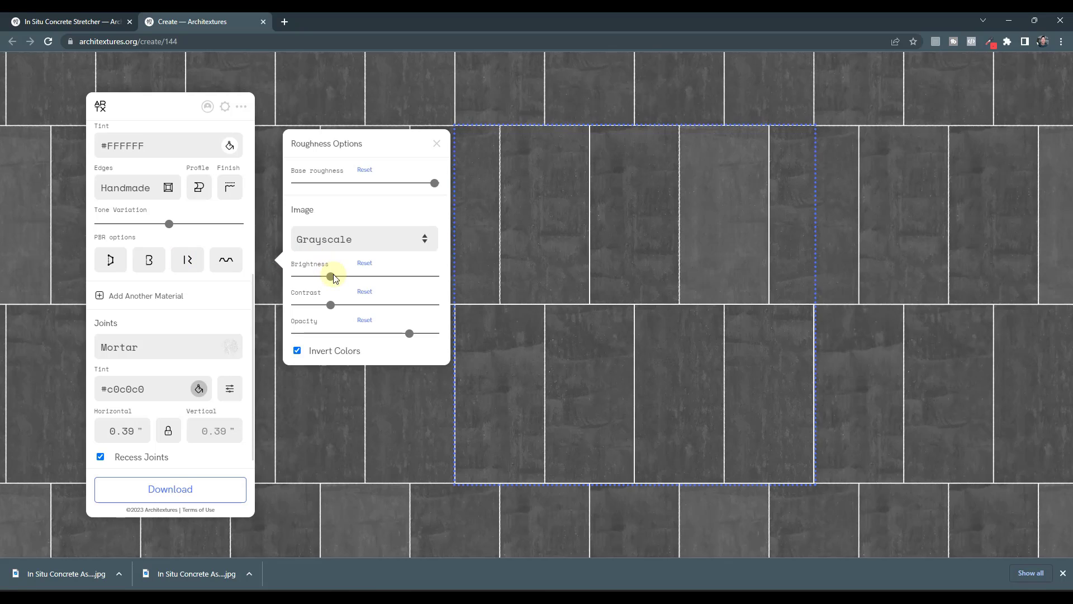
drag(343, 280, 320, 281)
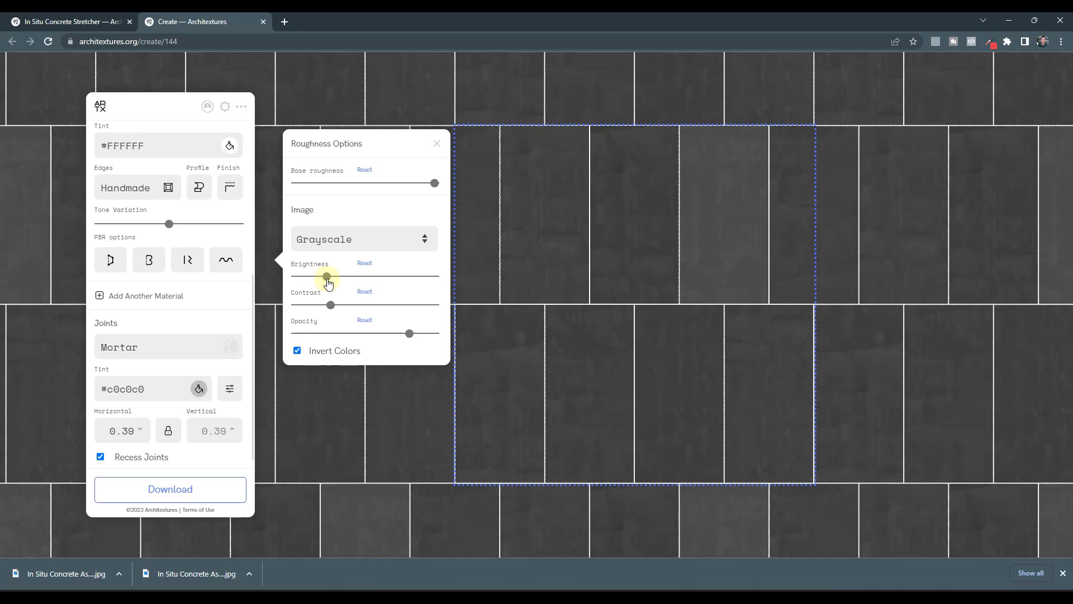
drag(328, 284, 336, 284)
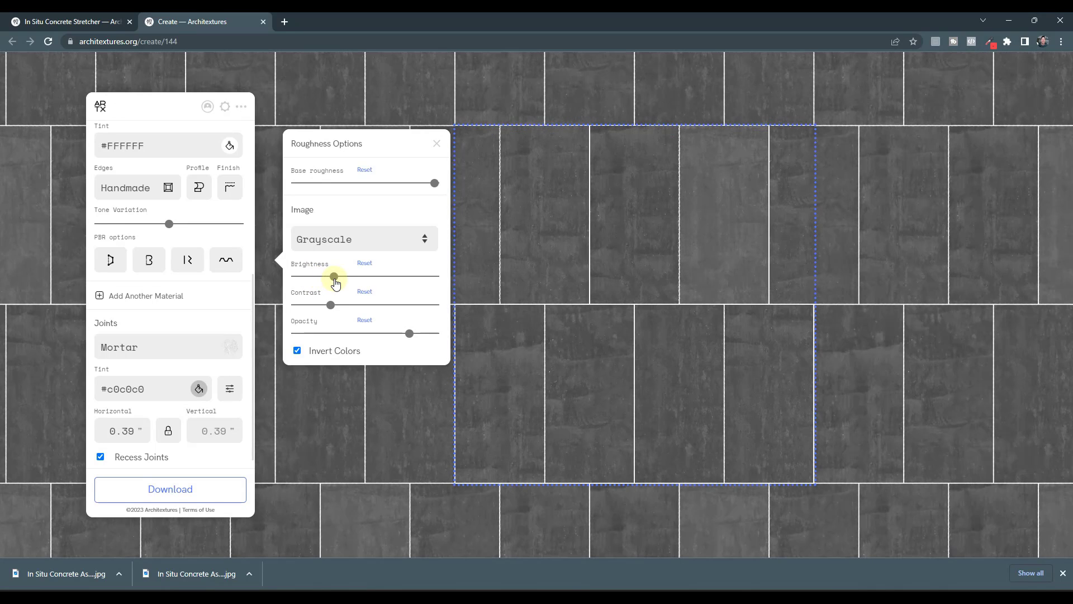
click(436, 146)
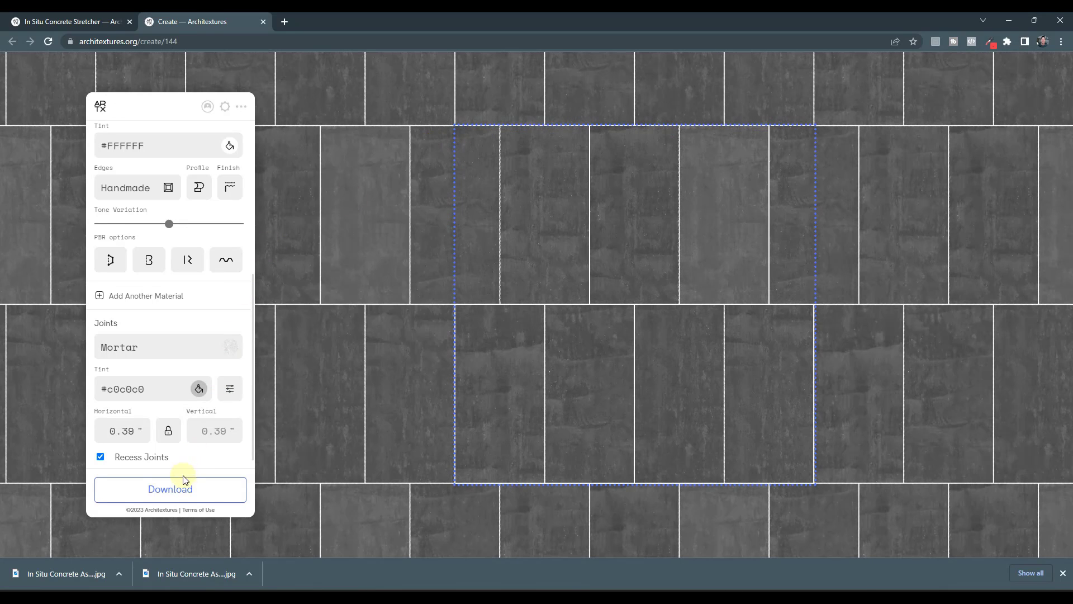
Open the download settings, preview the Normal and Roughness formats, and return the format to Texture
click(179, 493)
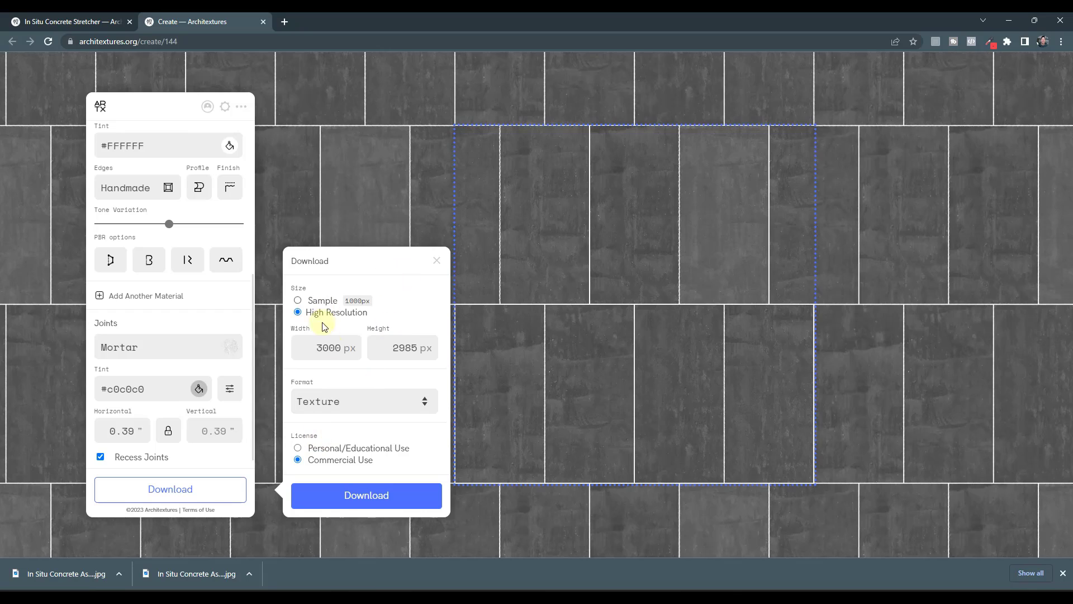
click(351, 401)
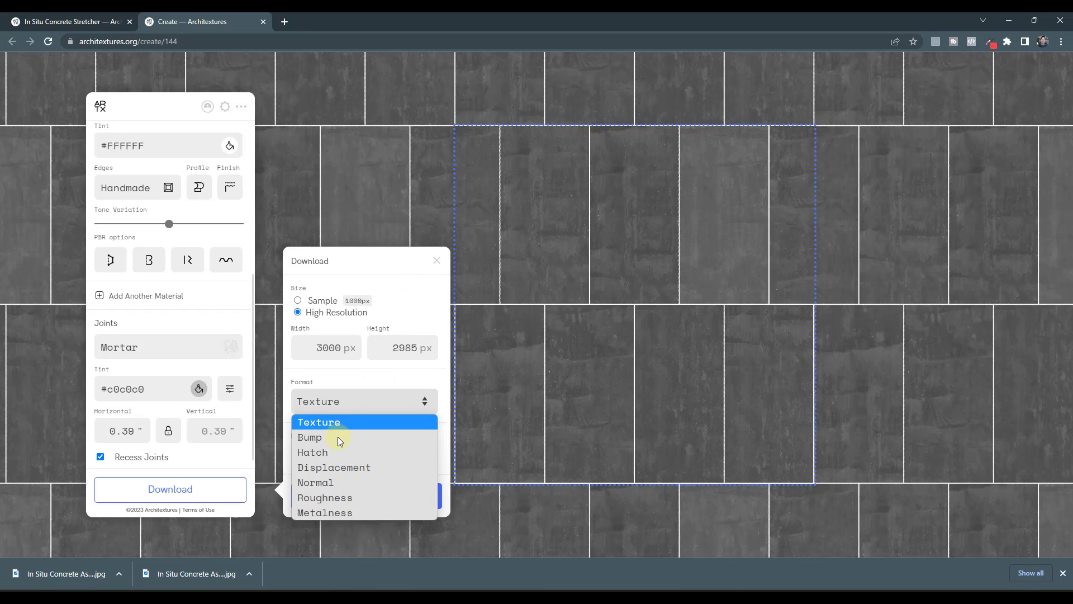
click(337, 482)
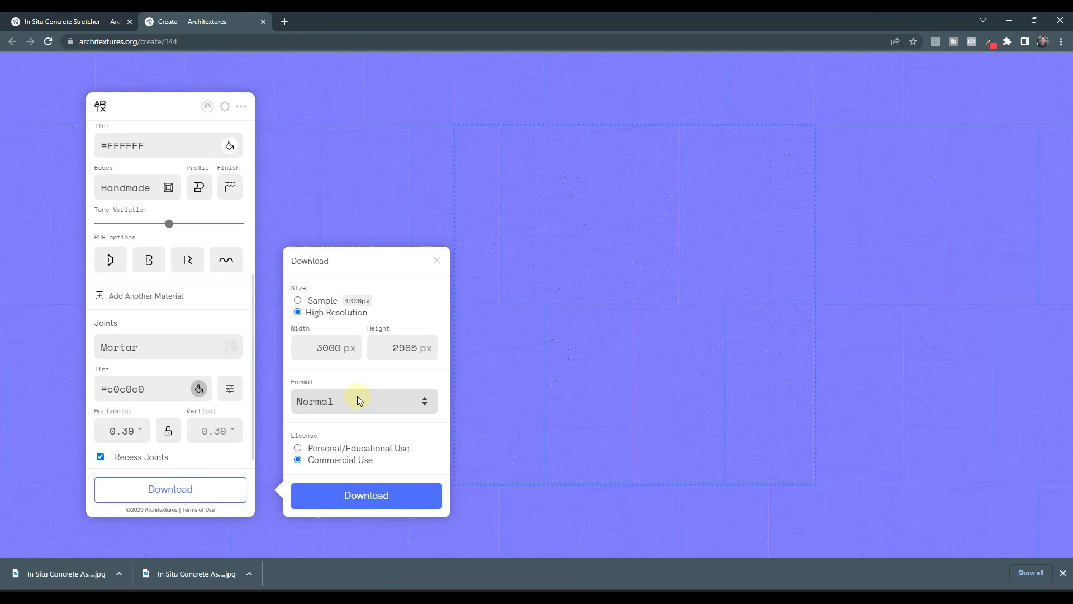
click(351, 401)
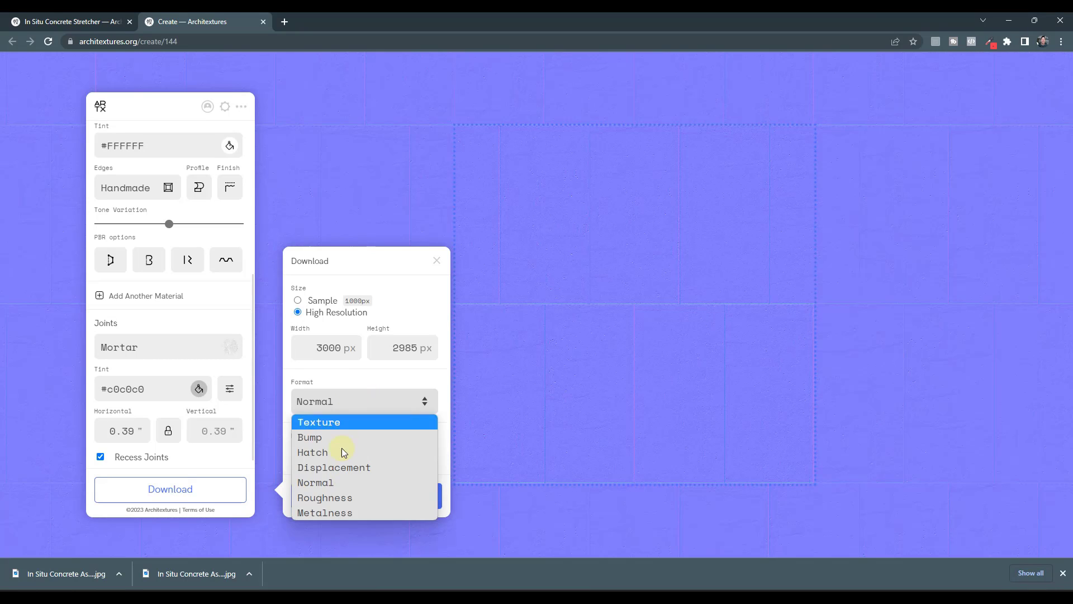
click(340, 499)
click(344, 401)
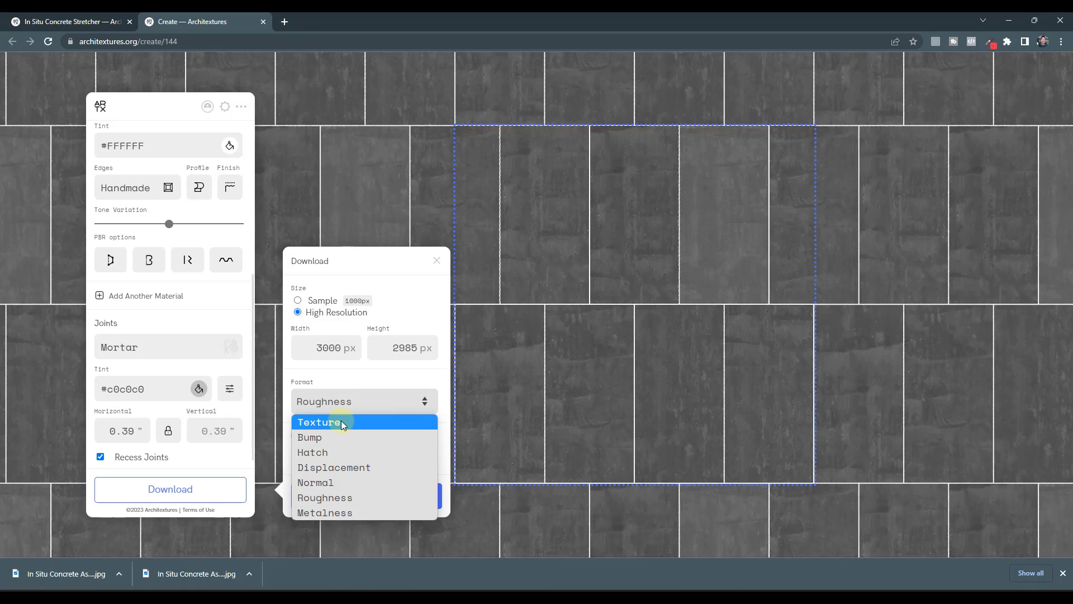
click(341, 420)
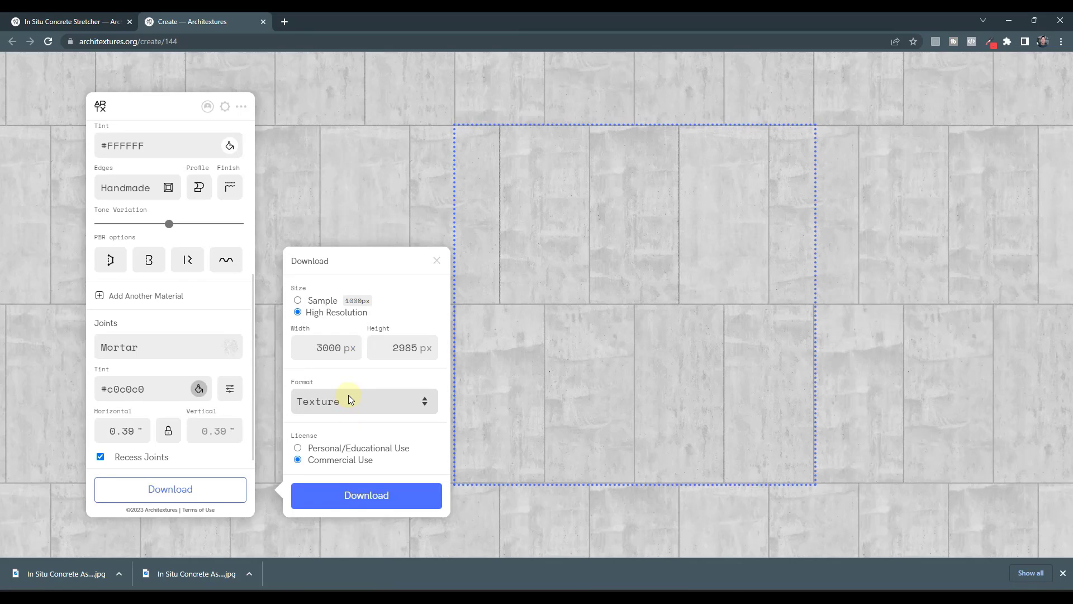
Download the concrete stretcher in Texture format at high resolution, 3000 x 2985 px, for commercial use
click(369, 499)
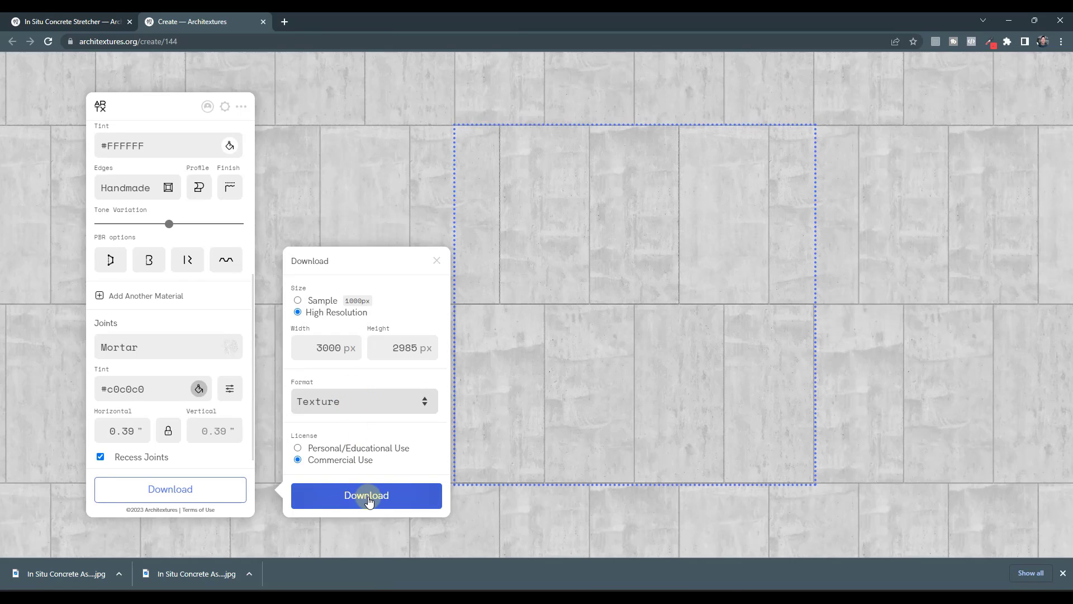
click(382, 409)
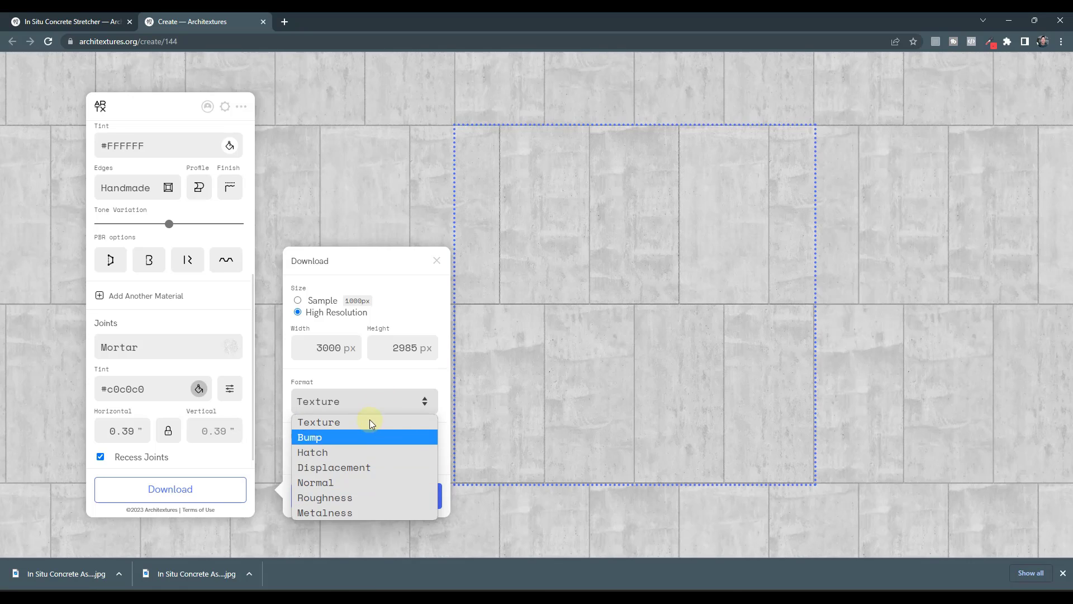
click(354, 401)
click(369, 499)
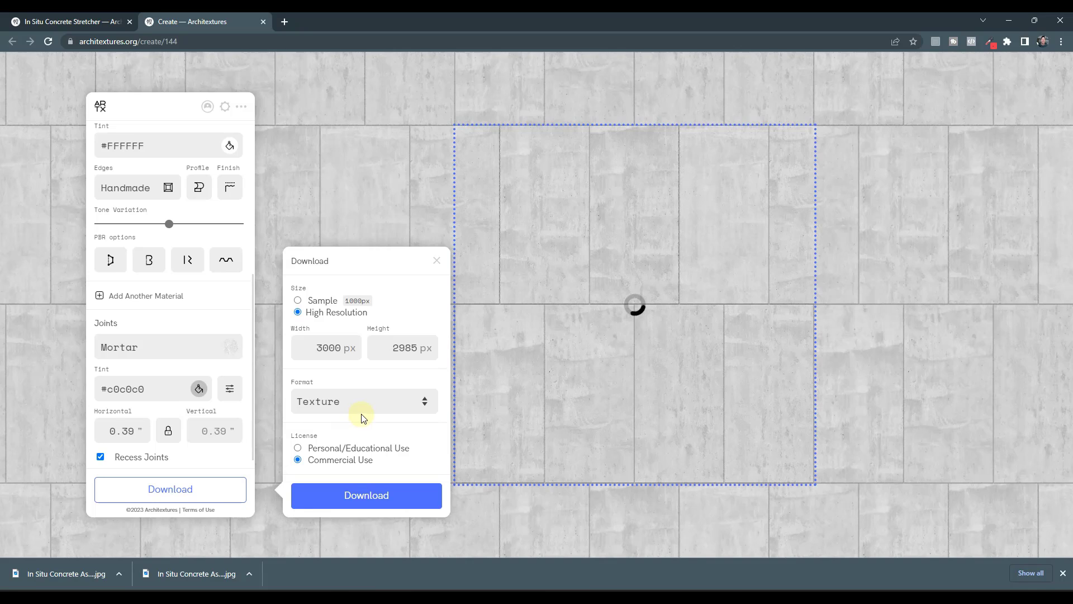
Download the Normal and Roughness maps of the concrete stretcher at the same 3000 x 2985 px size
click(359, 410)
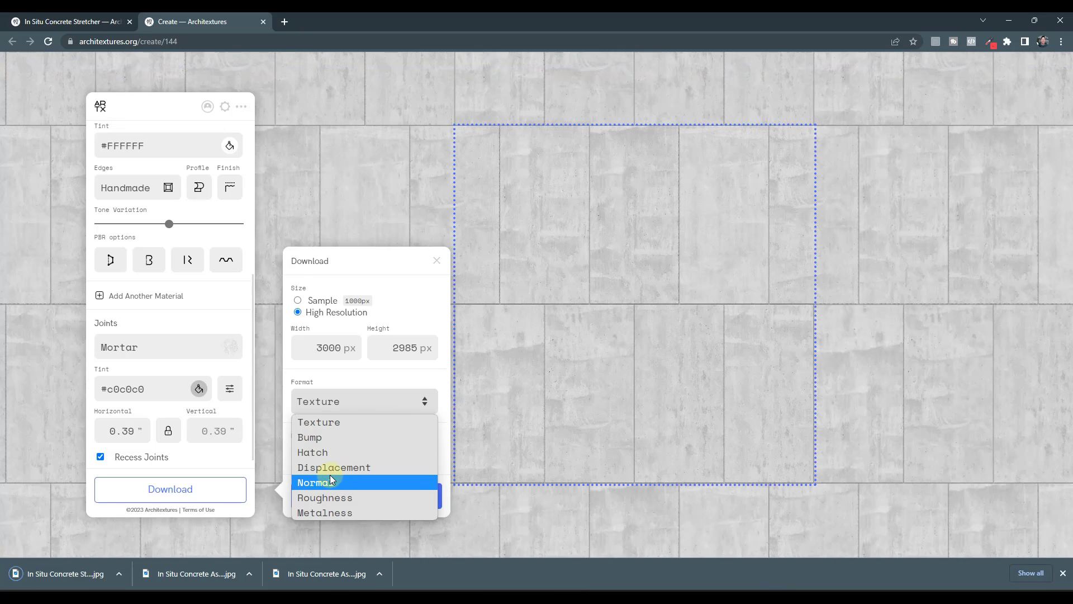
click(329, 482)
click(367, 496)
click(345, 408)
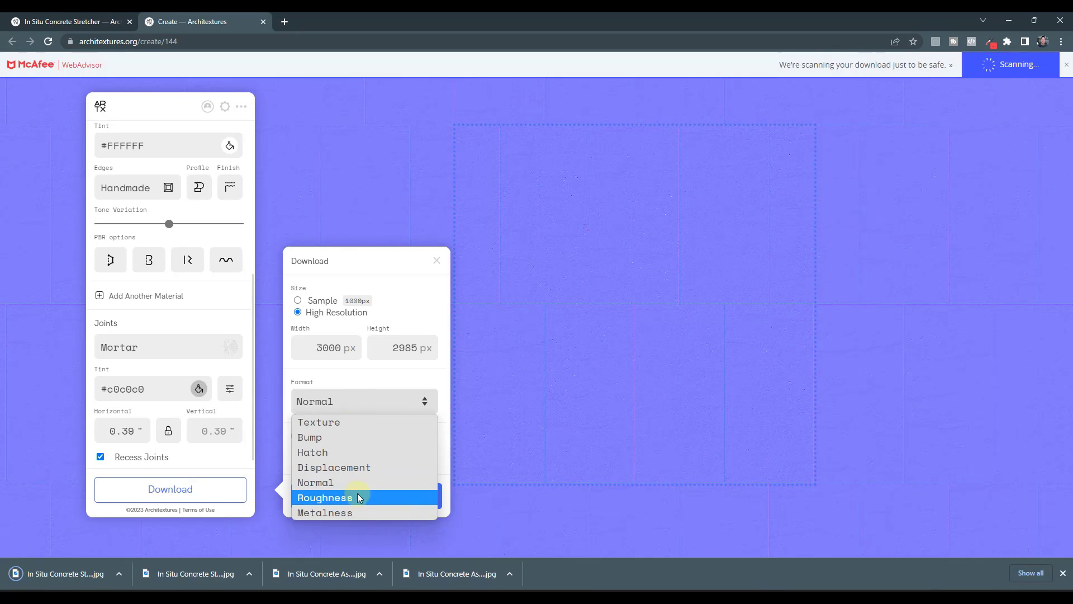
click(350, 498)
click(364, 496)
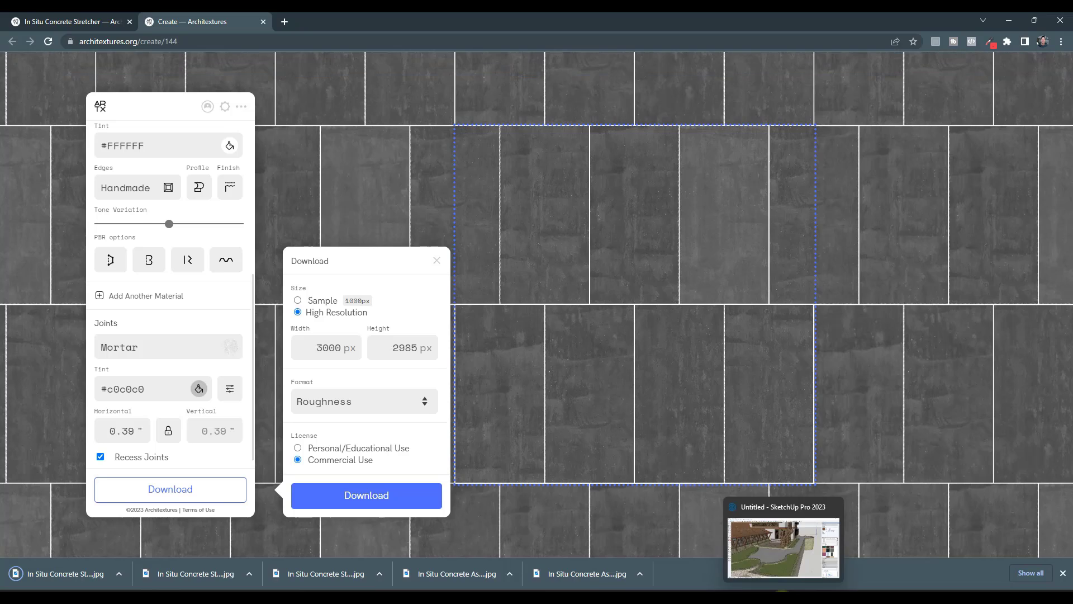
Save the edited In Situ Concrete Stretcher to the saved textures from the web editor
click(784, 599)
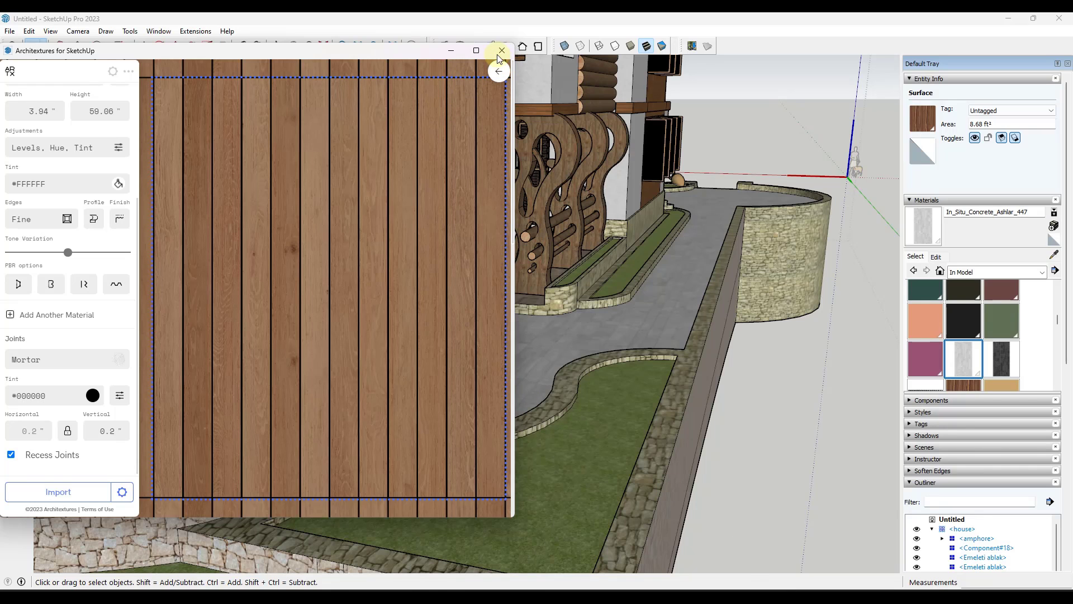
click(785, 598)
scroll(219, 223, up, 5)
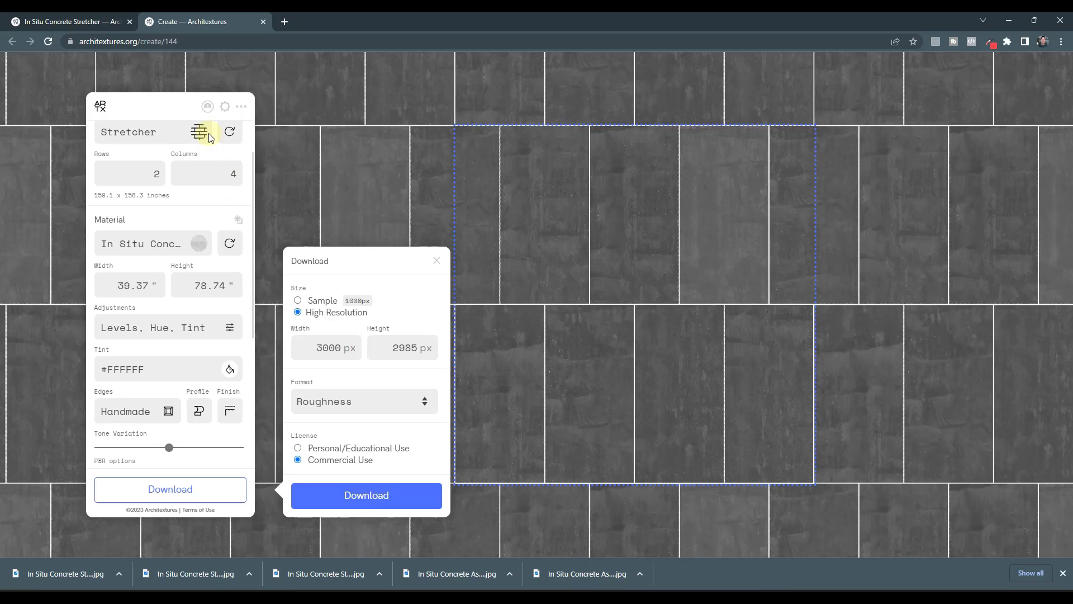
click(240, 106)
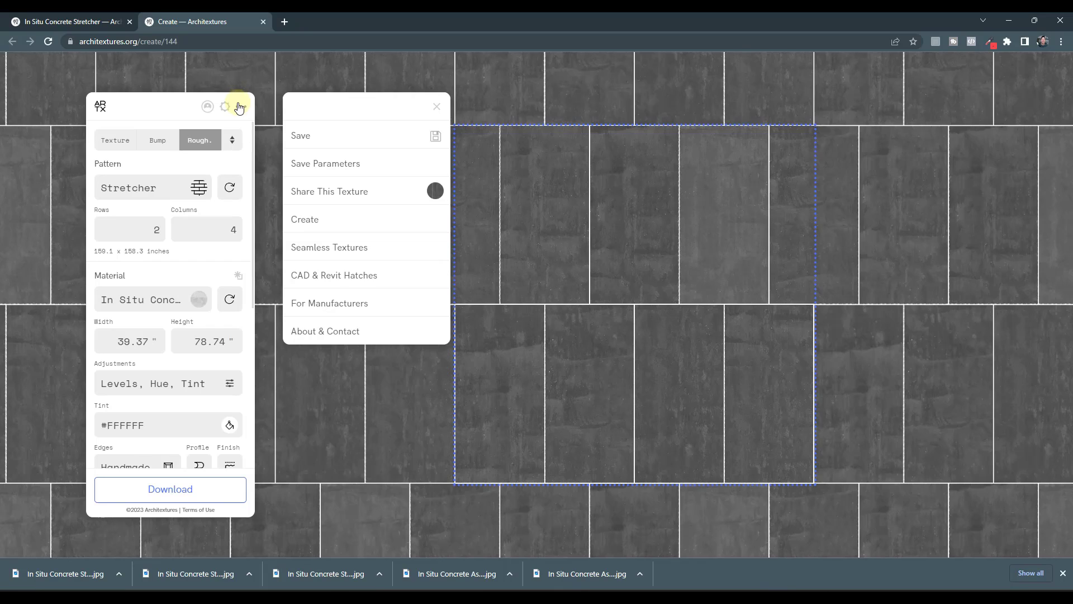
click(319, 137)
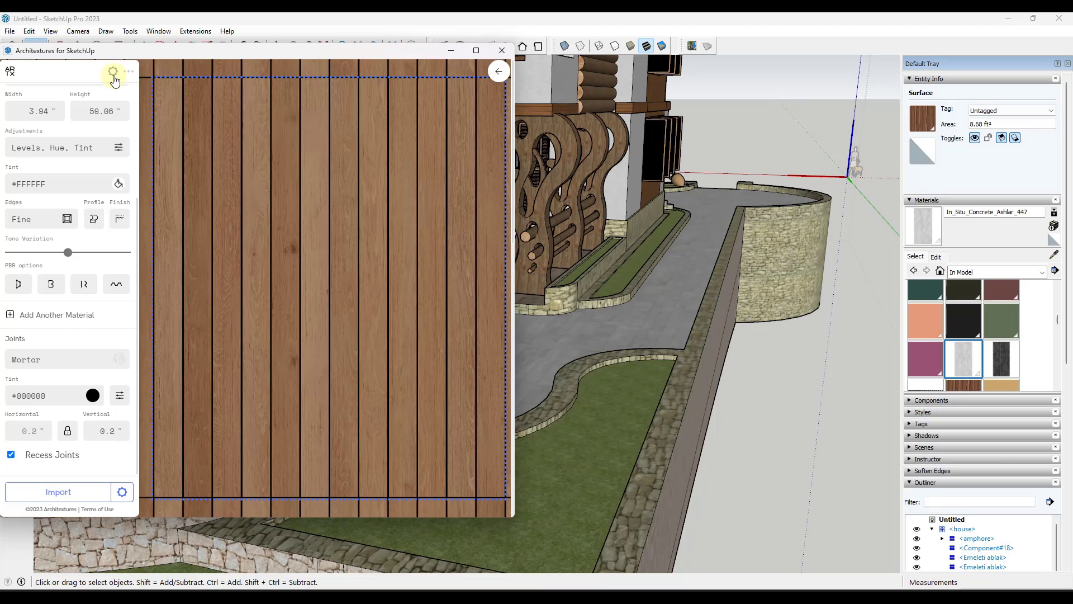
Switch to SketchUp and open the saved In Situ Concrete Stretcher in the Architextures extension
click(498, 71)
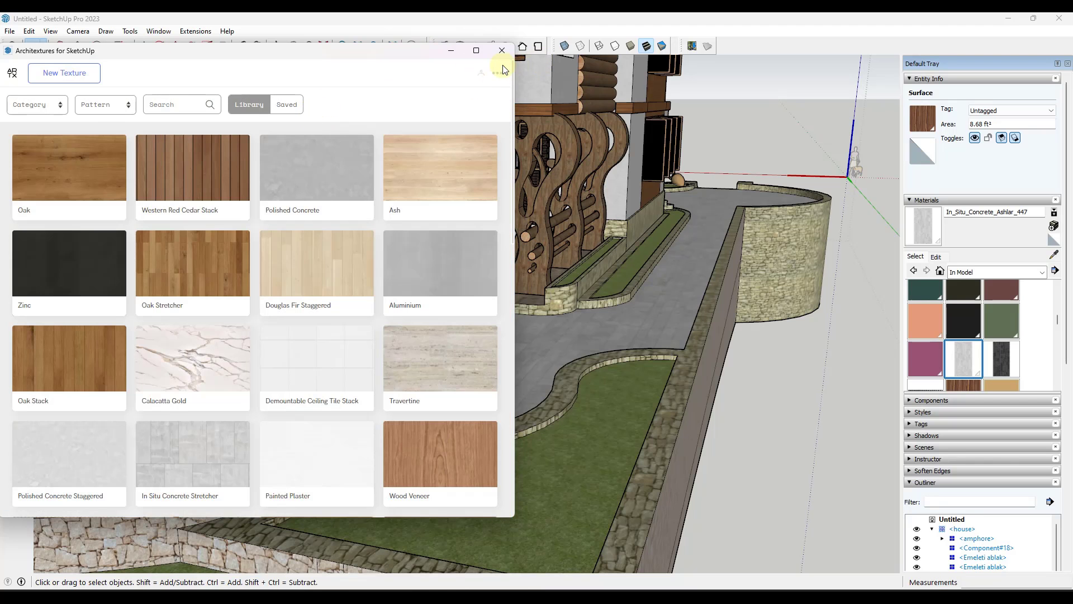
click(286, 105)
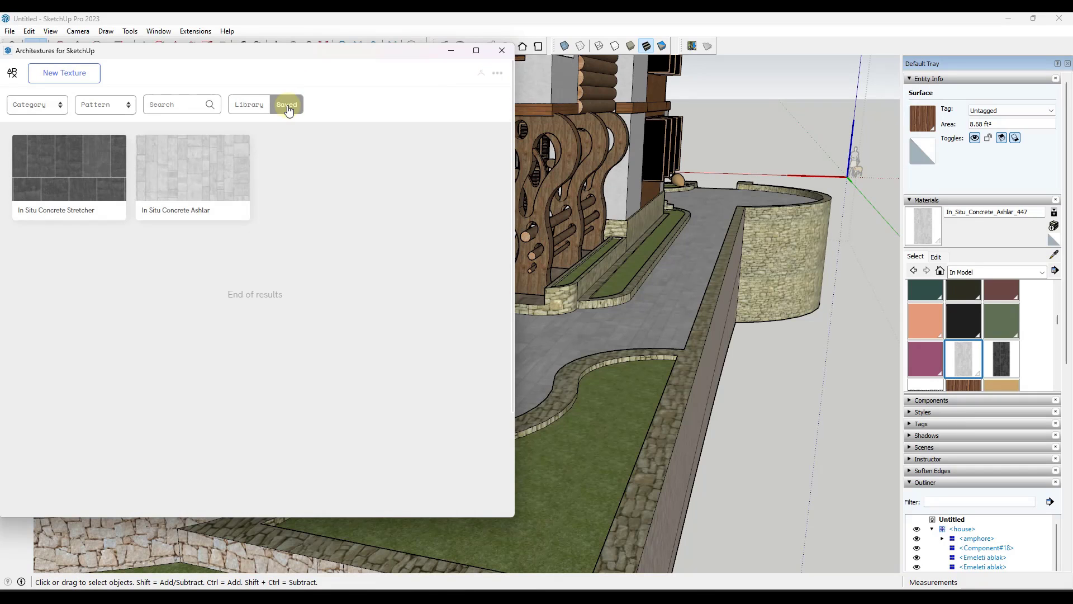
click(95, 177)
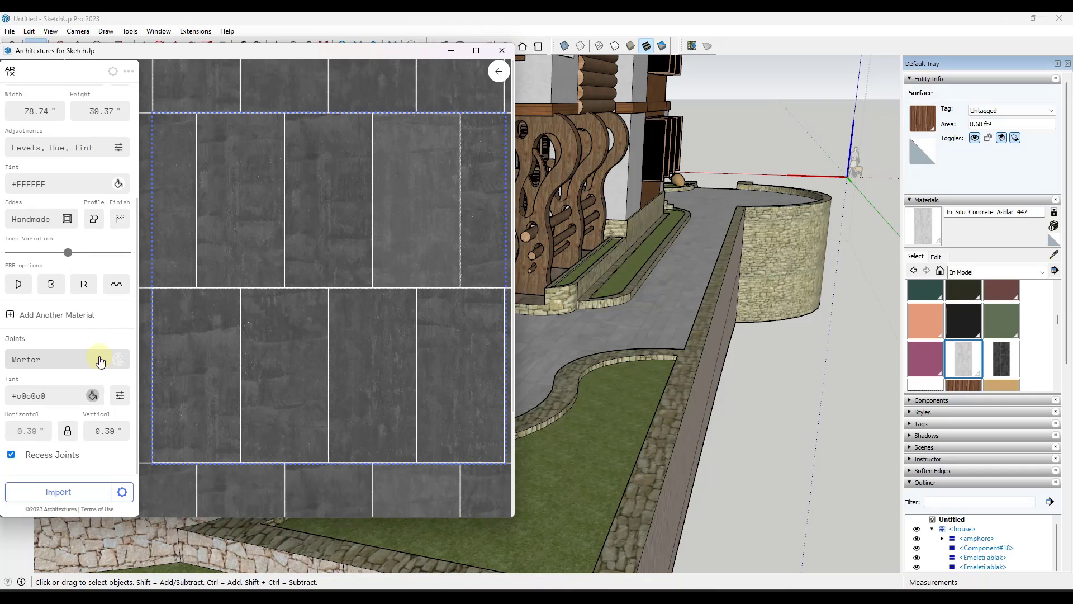
Set the saved concrete stretcher's output to Texture and import it as a SketchUp material
scroll(50, 157, up, 3)
click(21, 100)
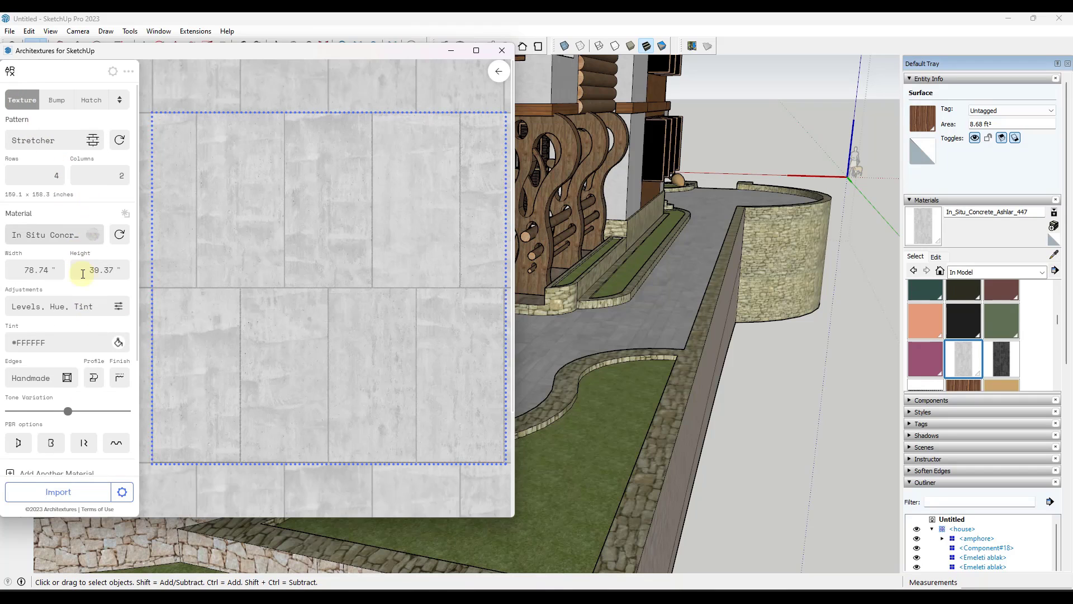
click(65, 494)
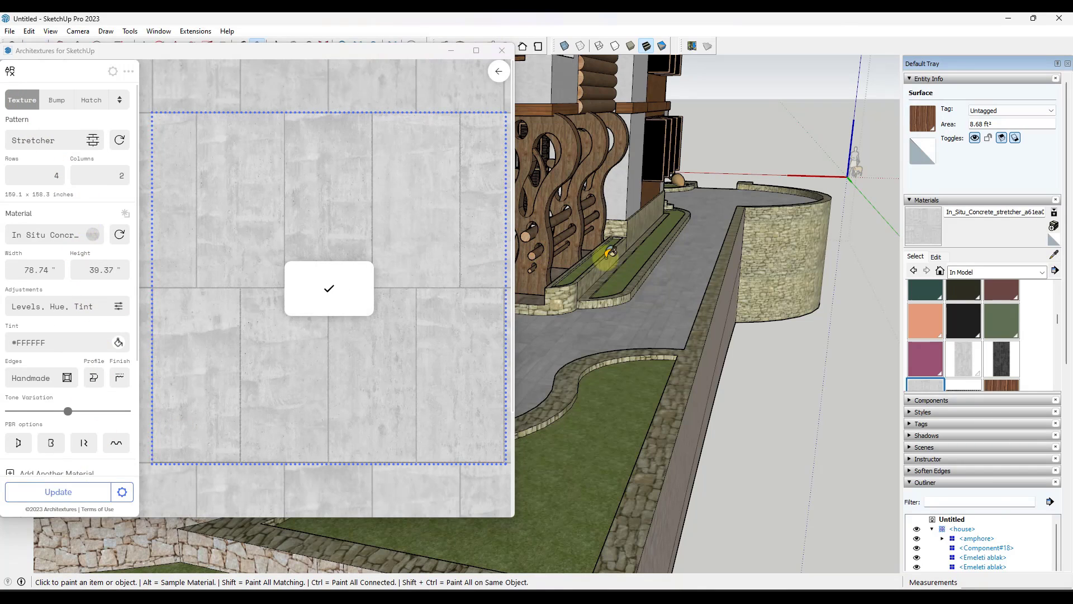